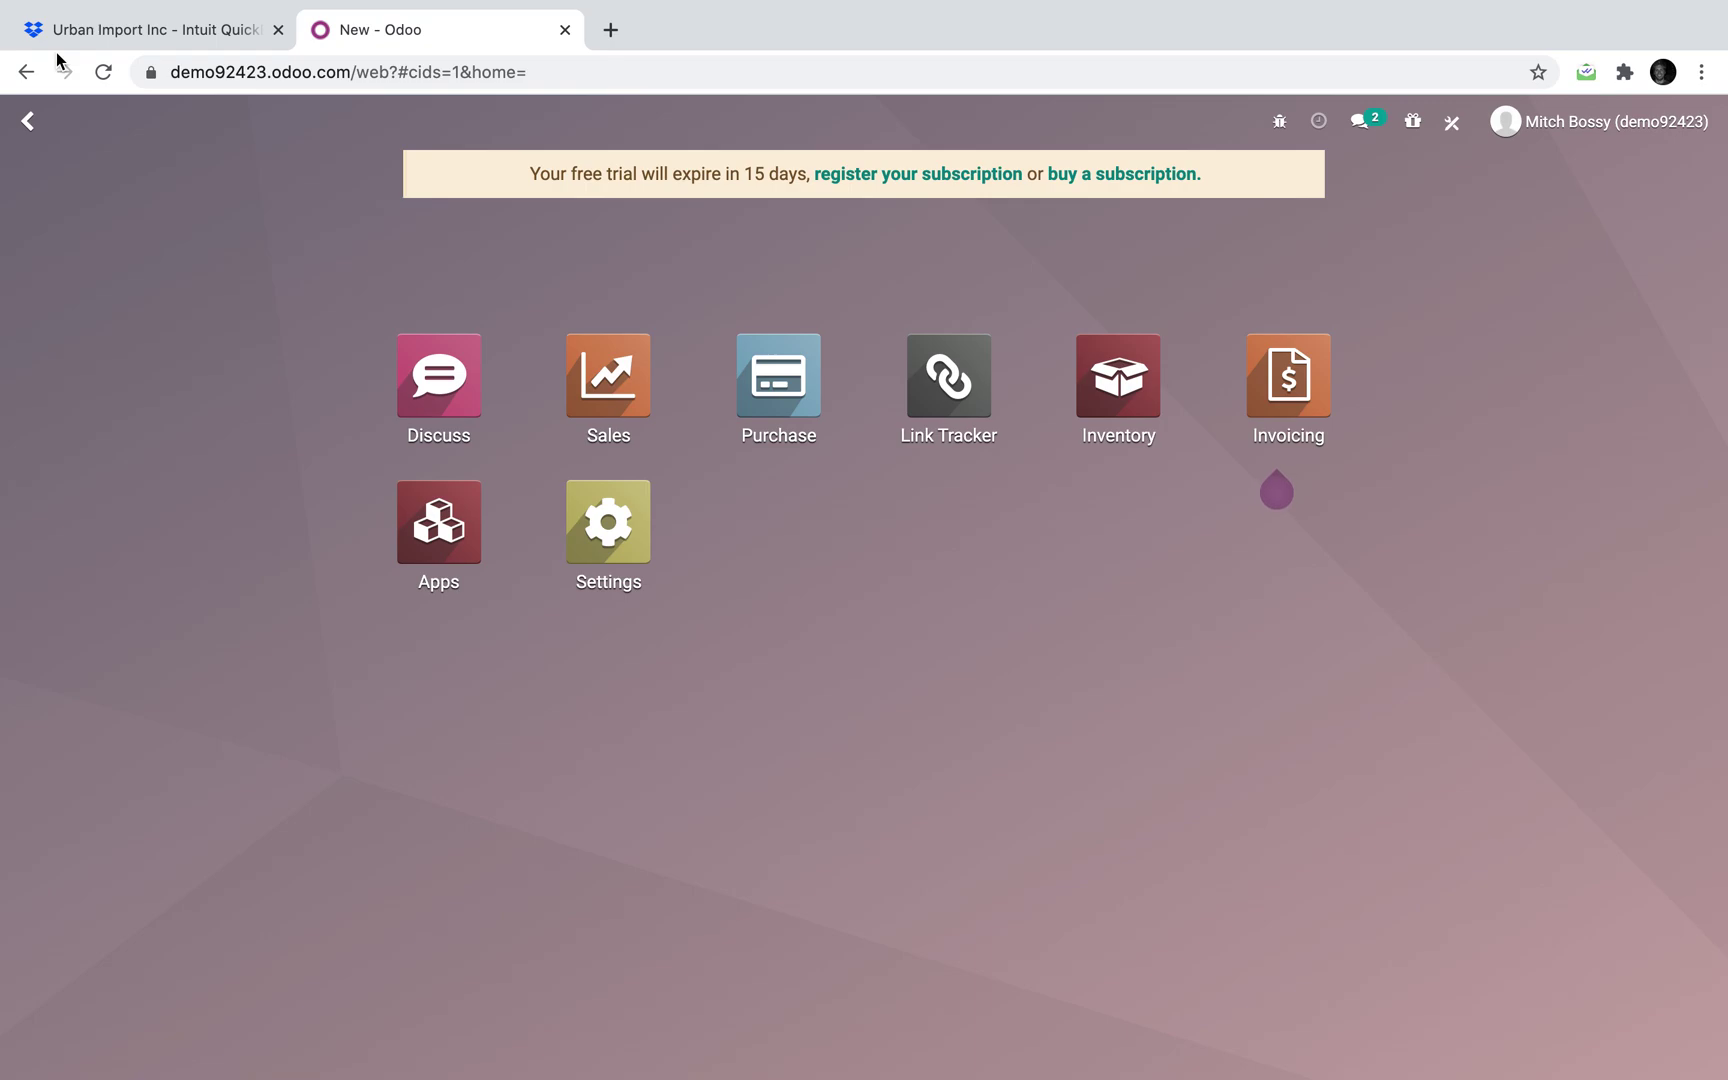
# Switch to the Dropbox recording of Urban Import's QuickBooks process and examine how the inventory item is looked up and its record checked
pyautogui.click(135, 29)
pyautogui.click(576, 654)
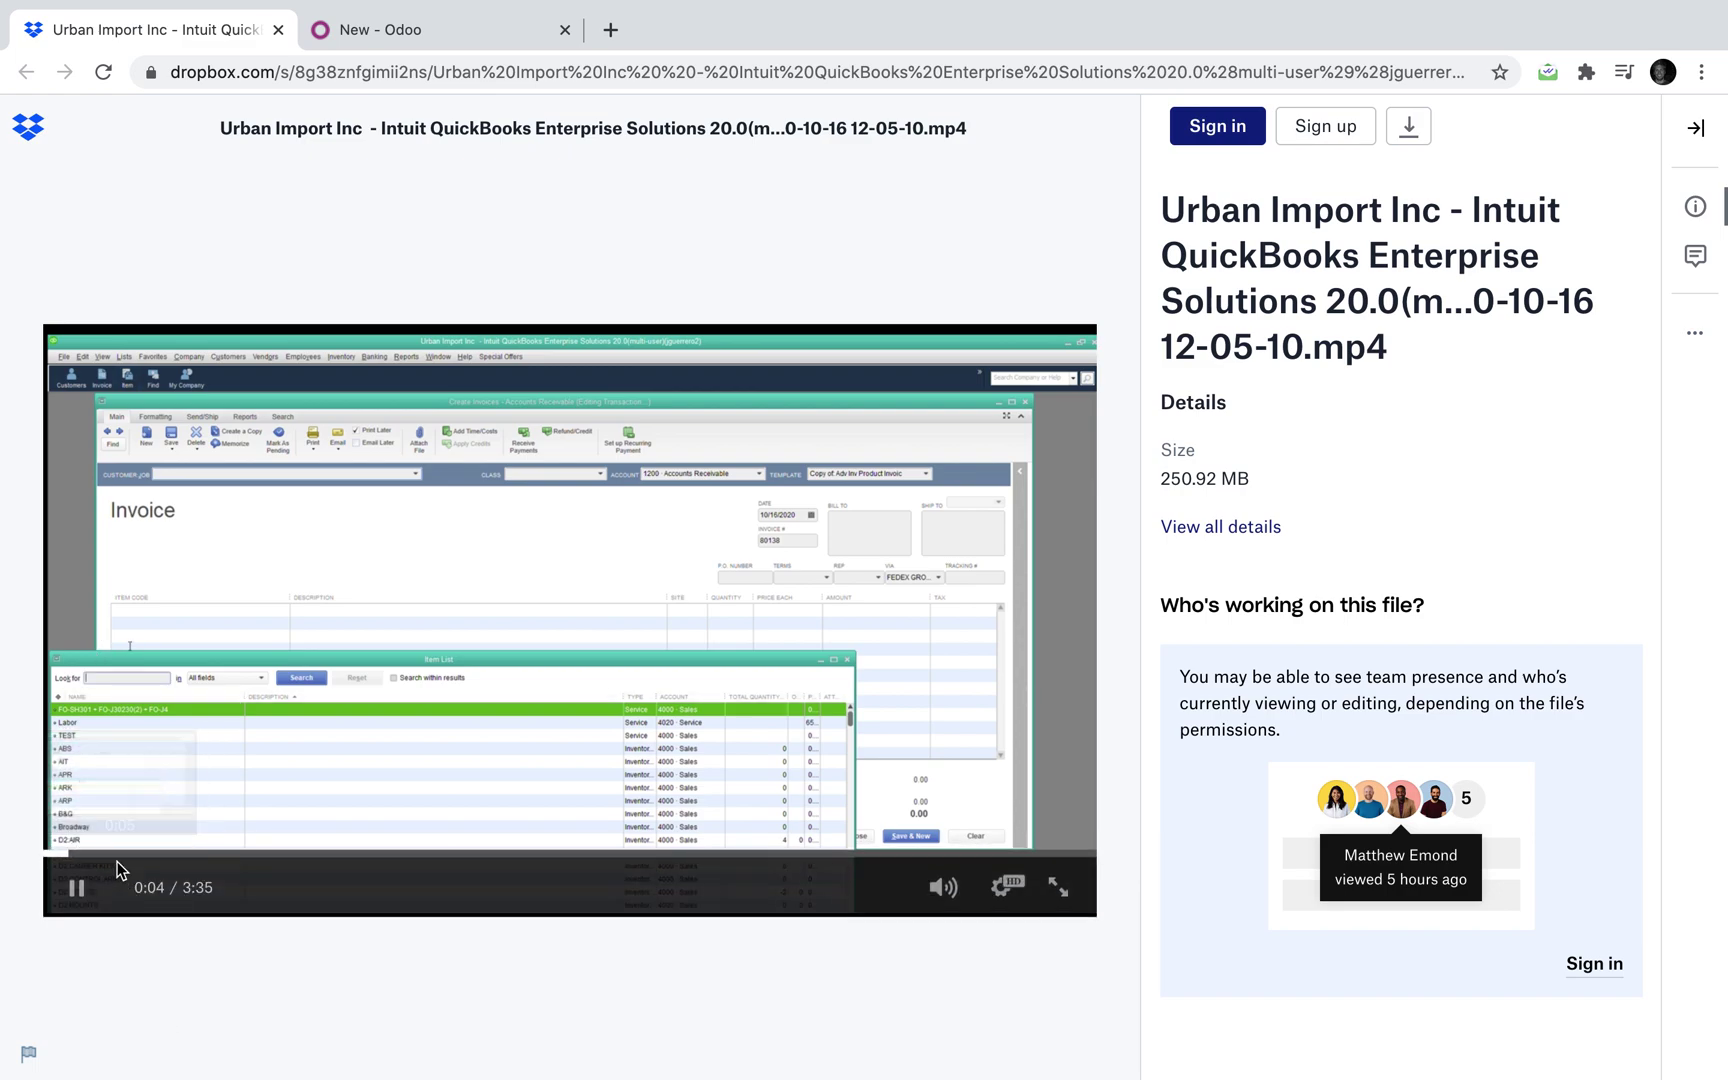
pyautogui.click(77, 886)
pyautogui.moveTo(74, 852); pyautogui.dragTo(98, 852)
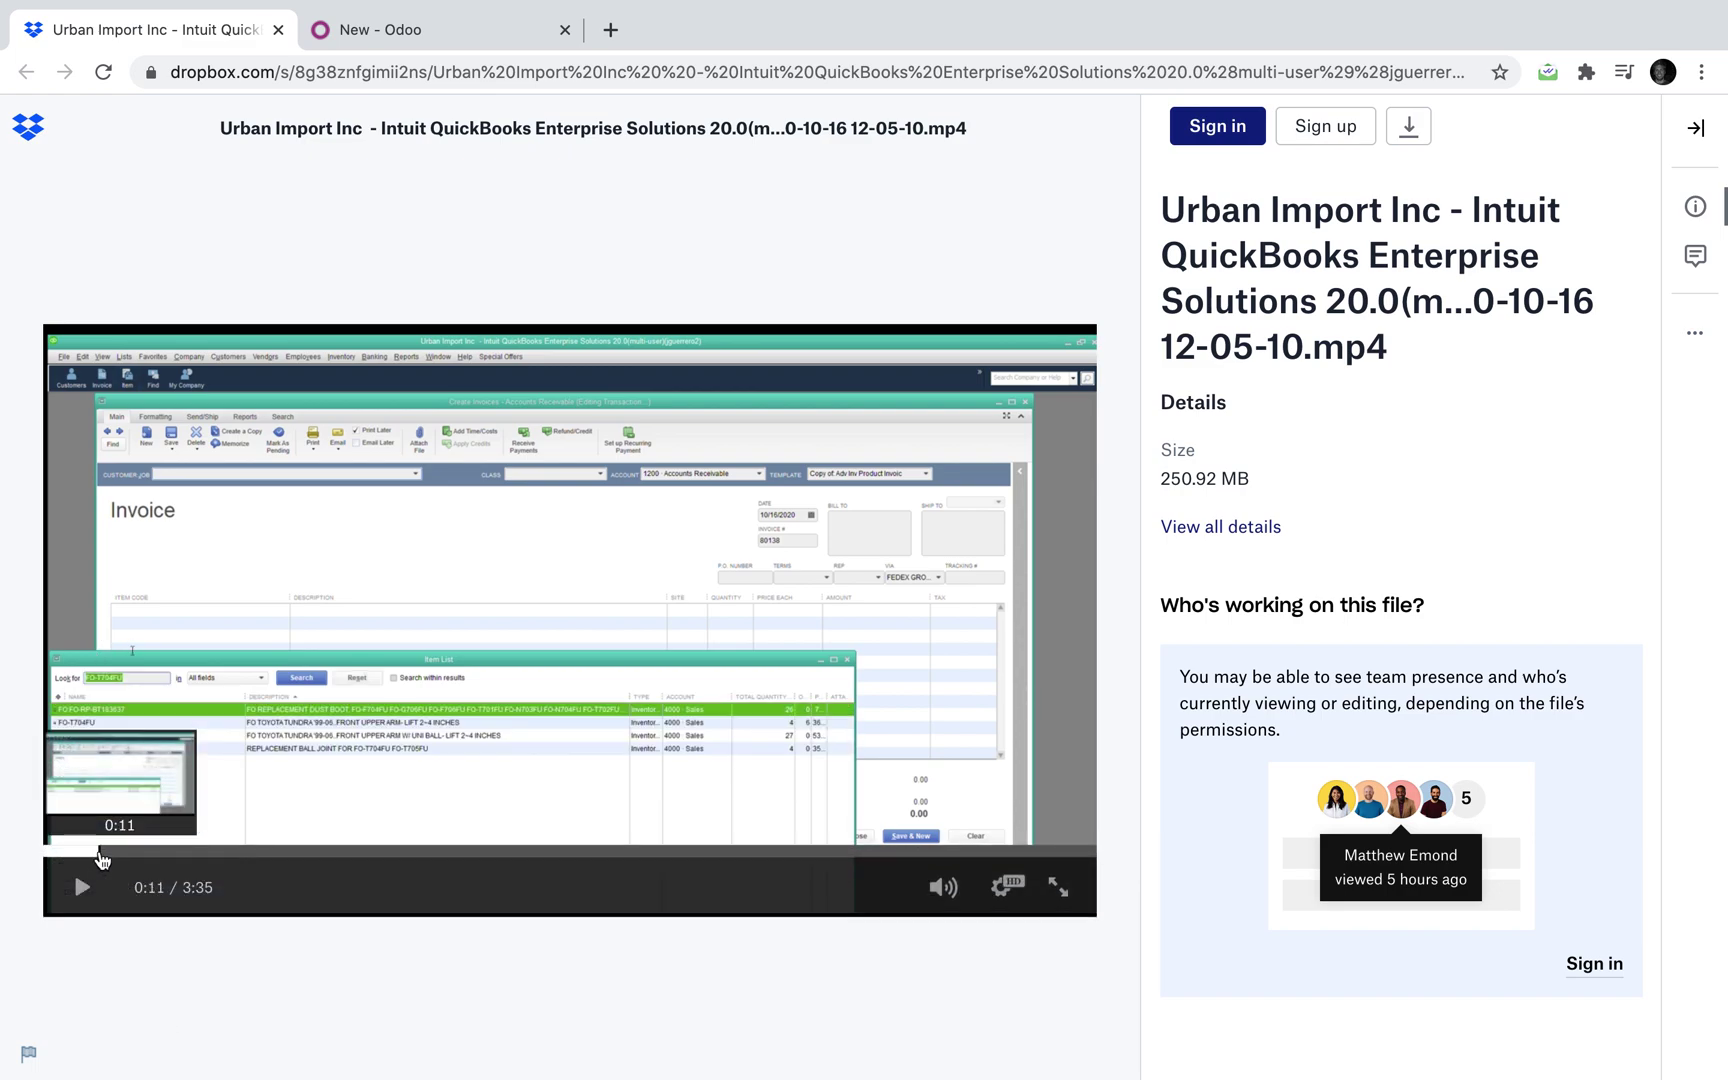
pyautogui.click(105, 853)
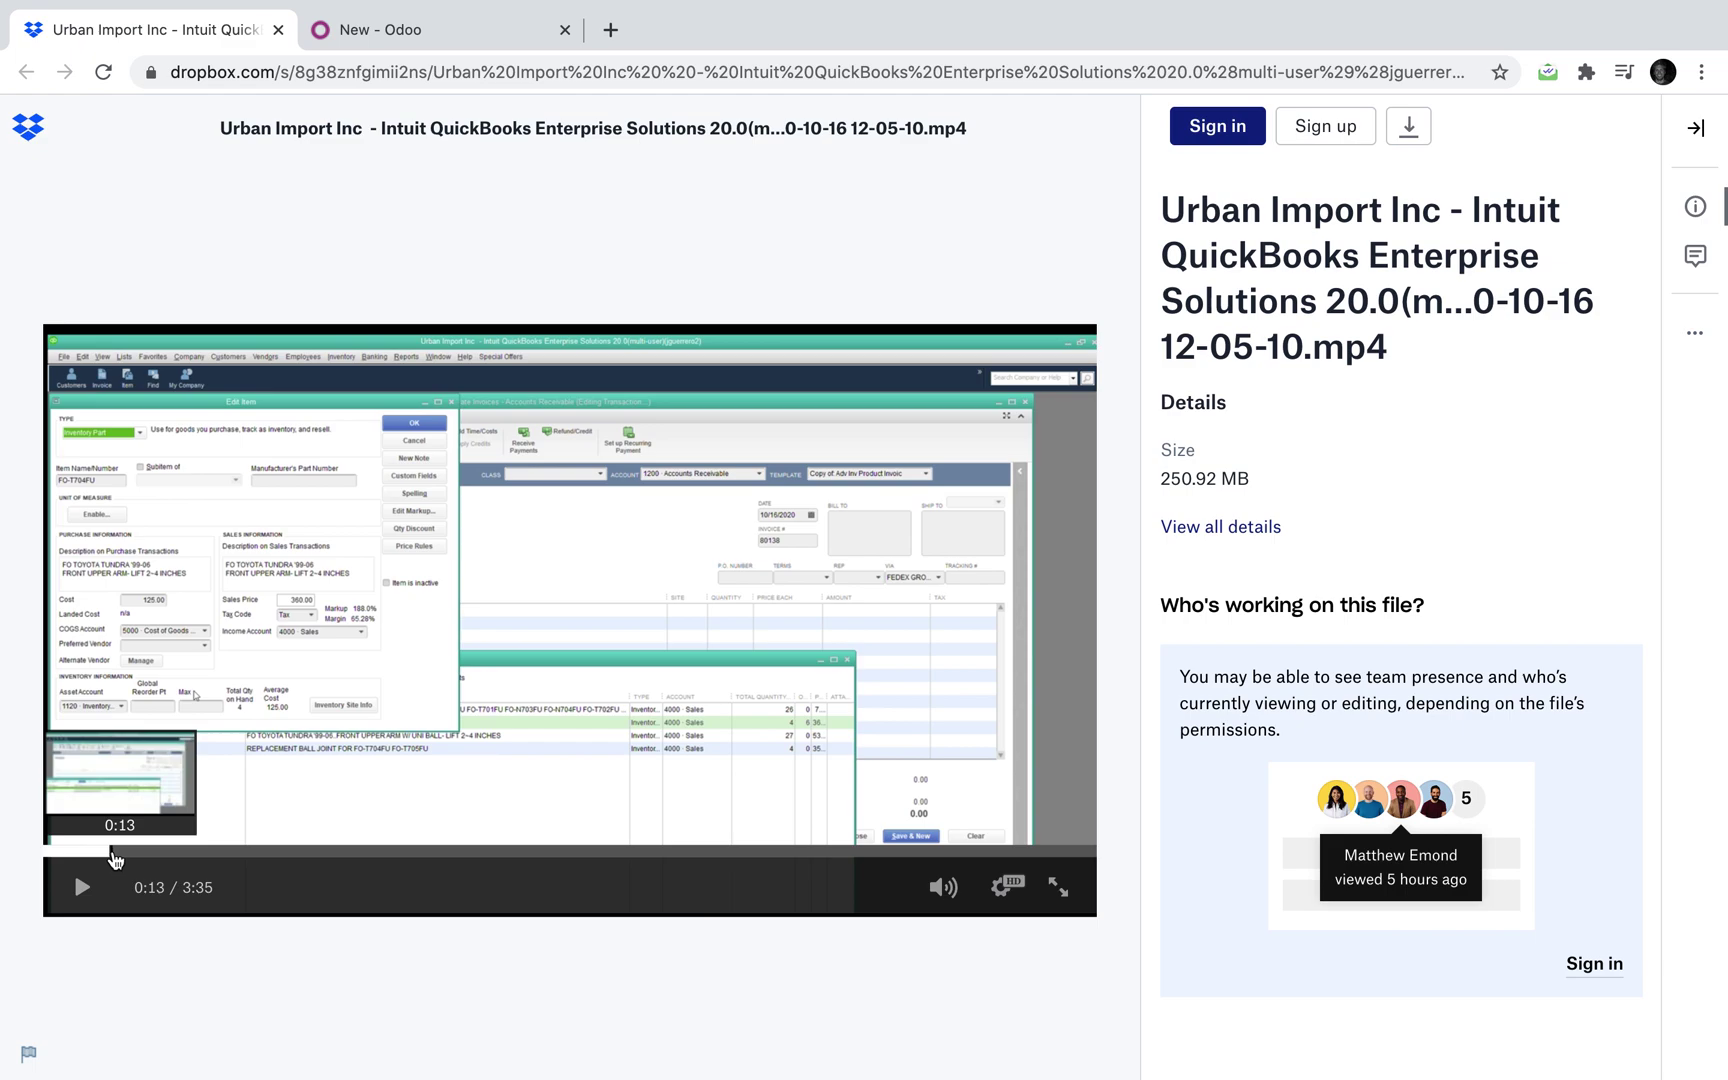
pyautogui.click(113, 857)
pyautogui.click(130, 857)
pyautogui.click(135, 857)
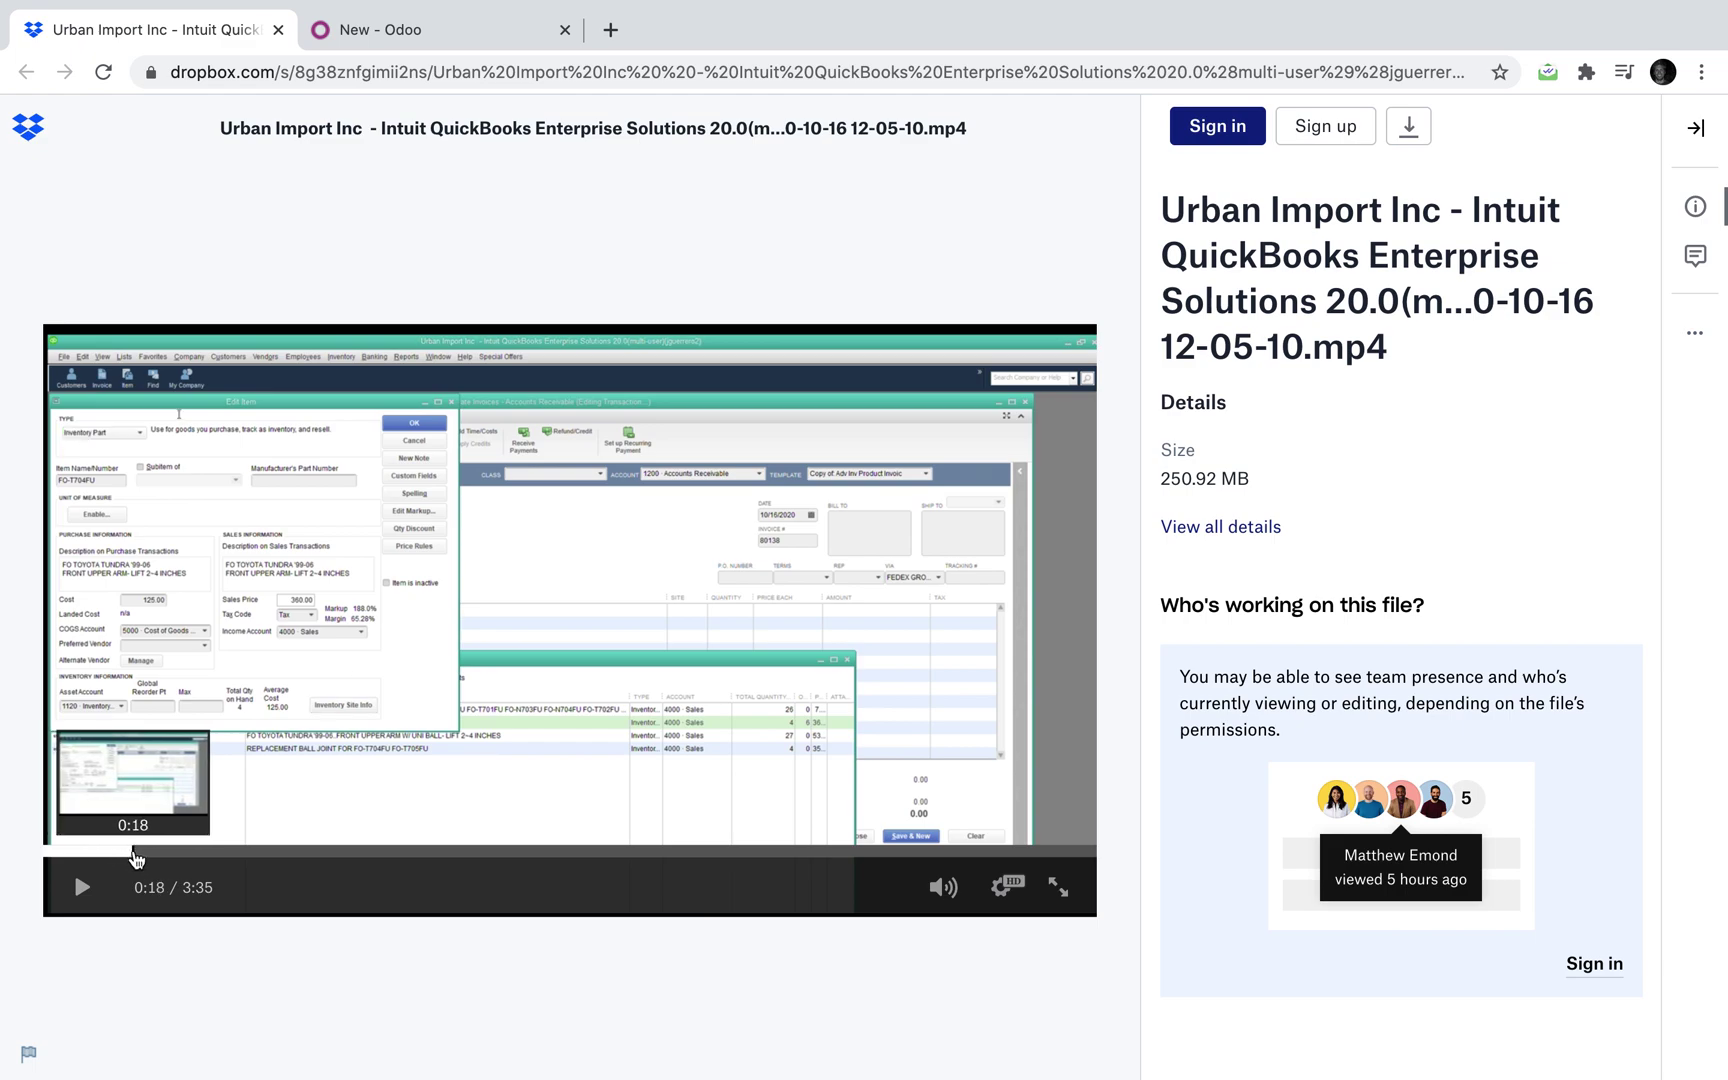
pyautogui.click(157, 857)
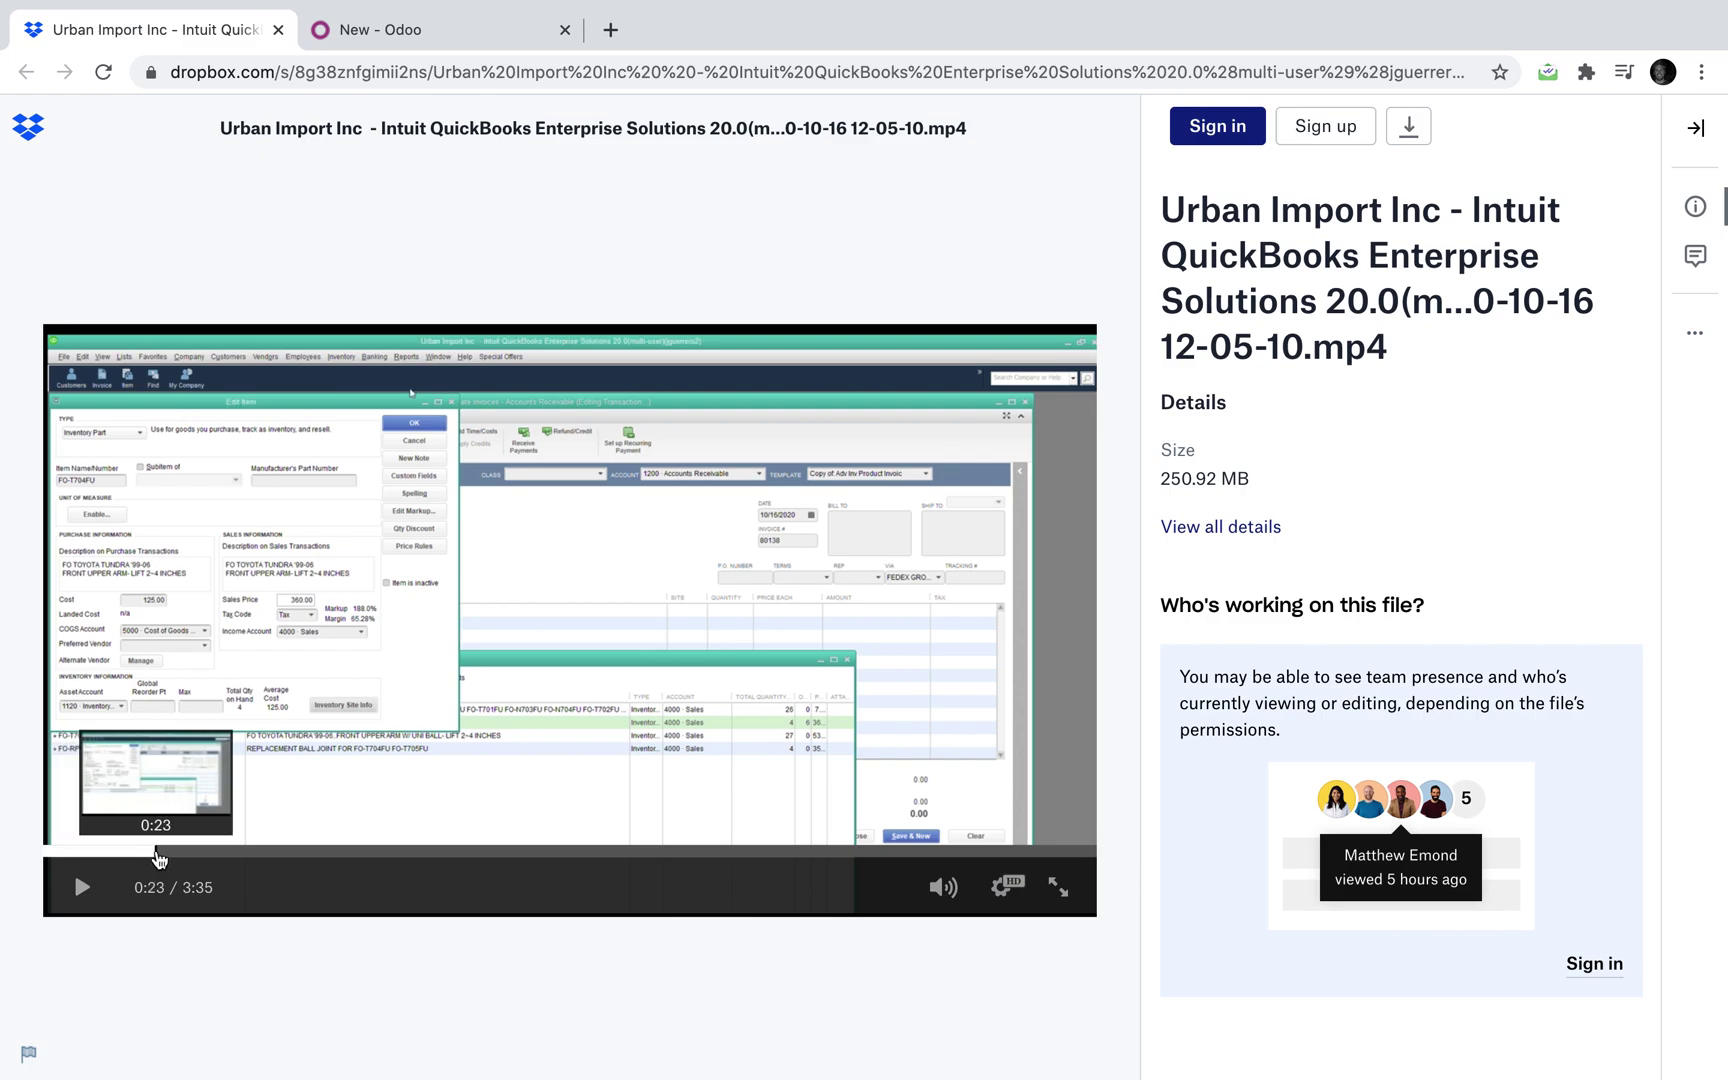
# Examine how the recording fills in the QuickBooks invoice header, including the customer, terms and purchase order number
pyautogui.click(166, 857)
pyautogui.click(176, 857)
pyautogui.click(188, 857)
pyautogui.click(197, 857)
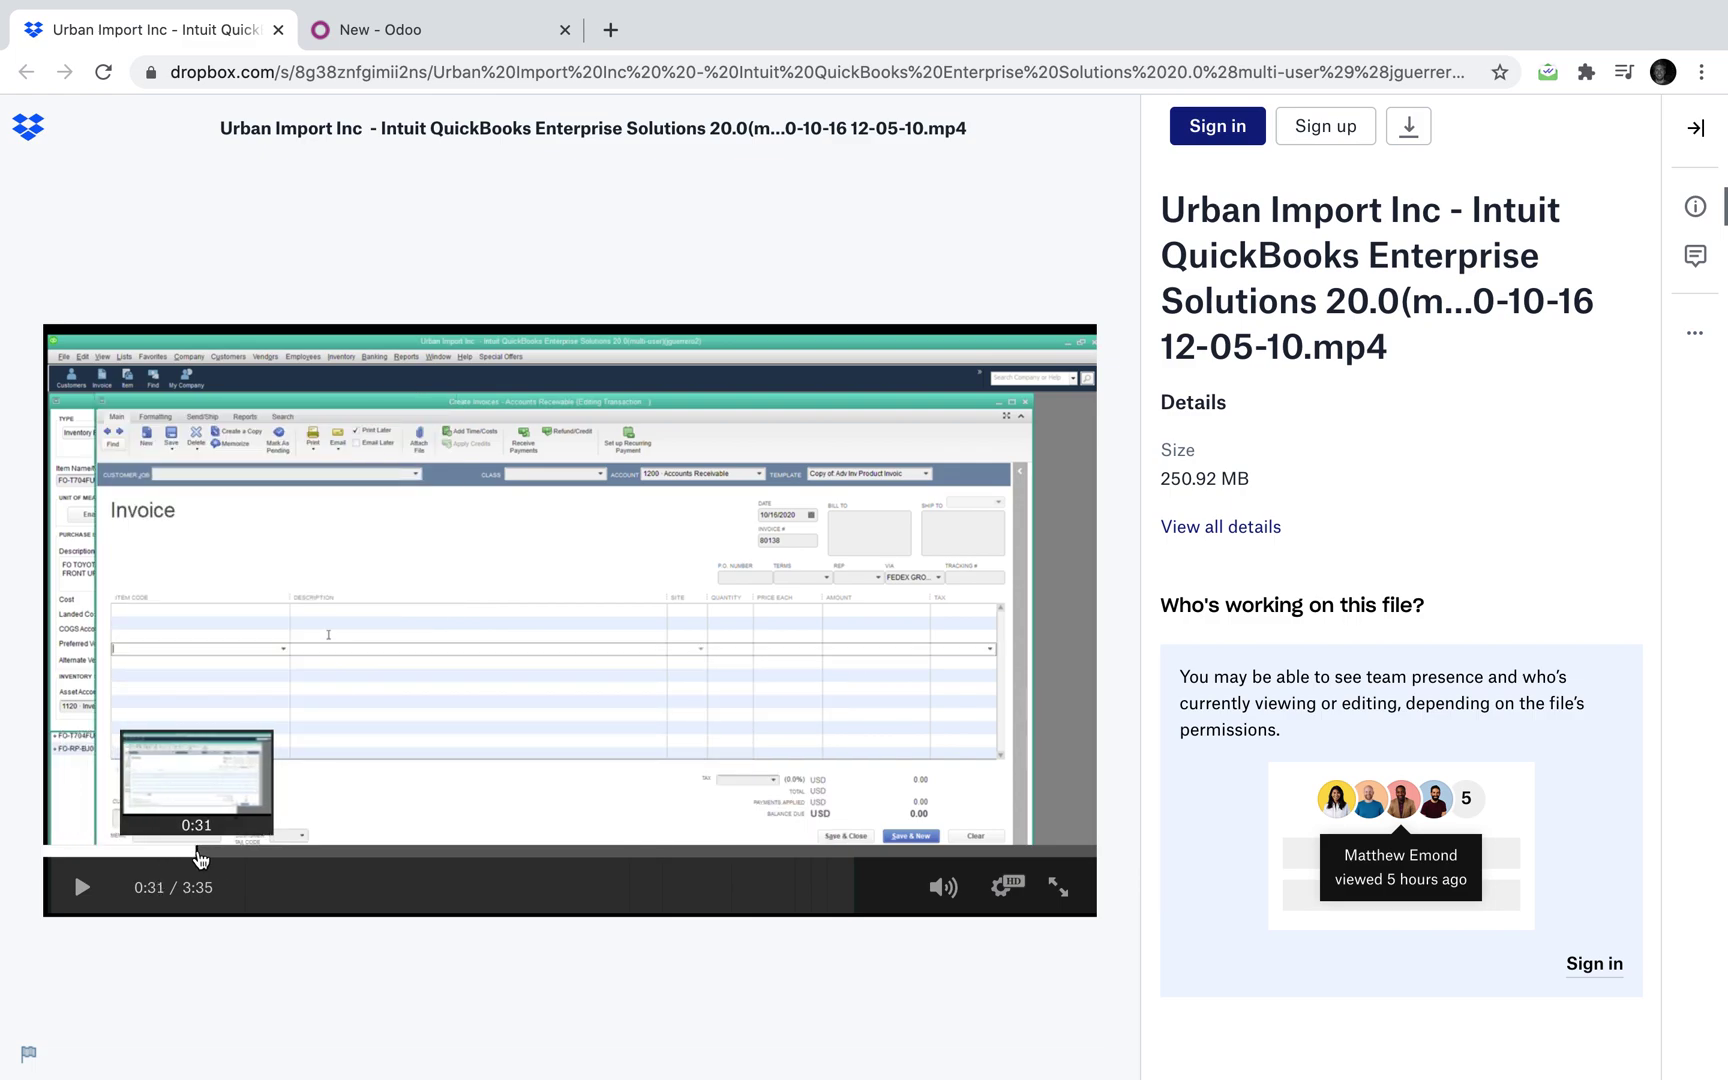
pyautogui.click(207, 857)
pyautogui.click(220, 857)
pyautogui.click(233, 857)
pyautogui.click(237, 857)
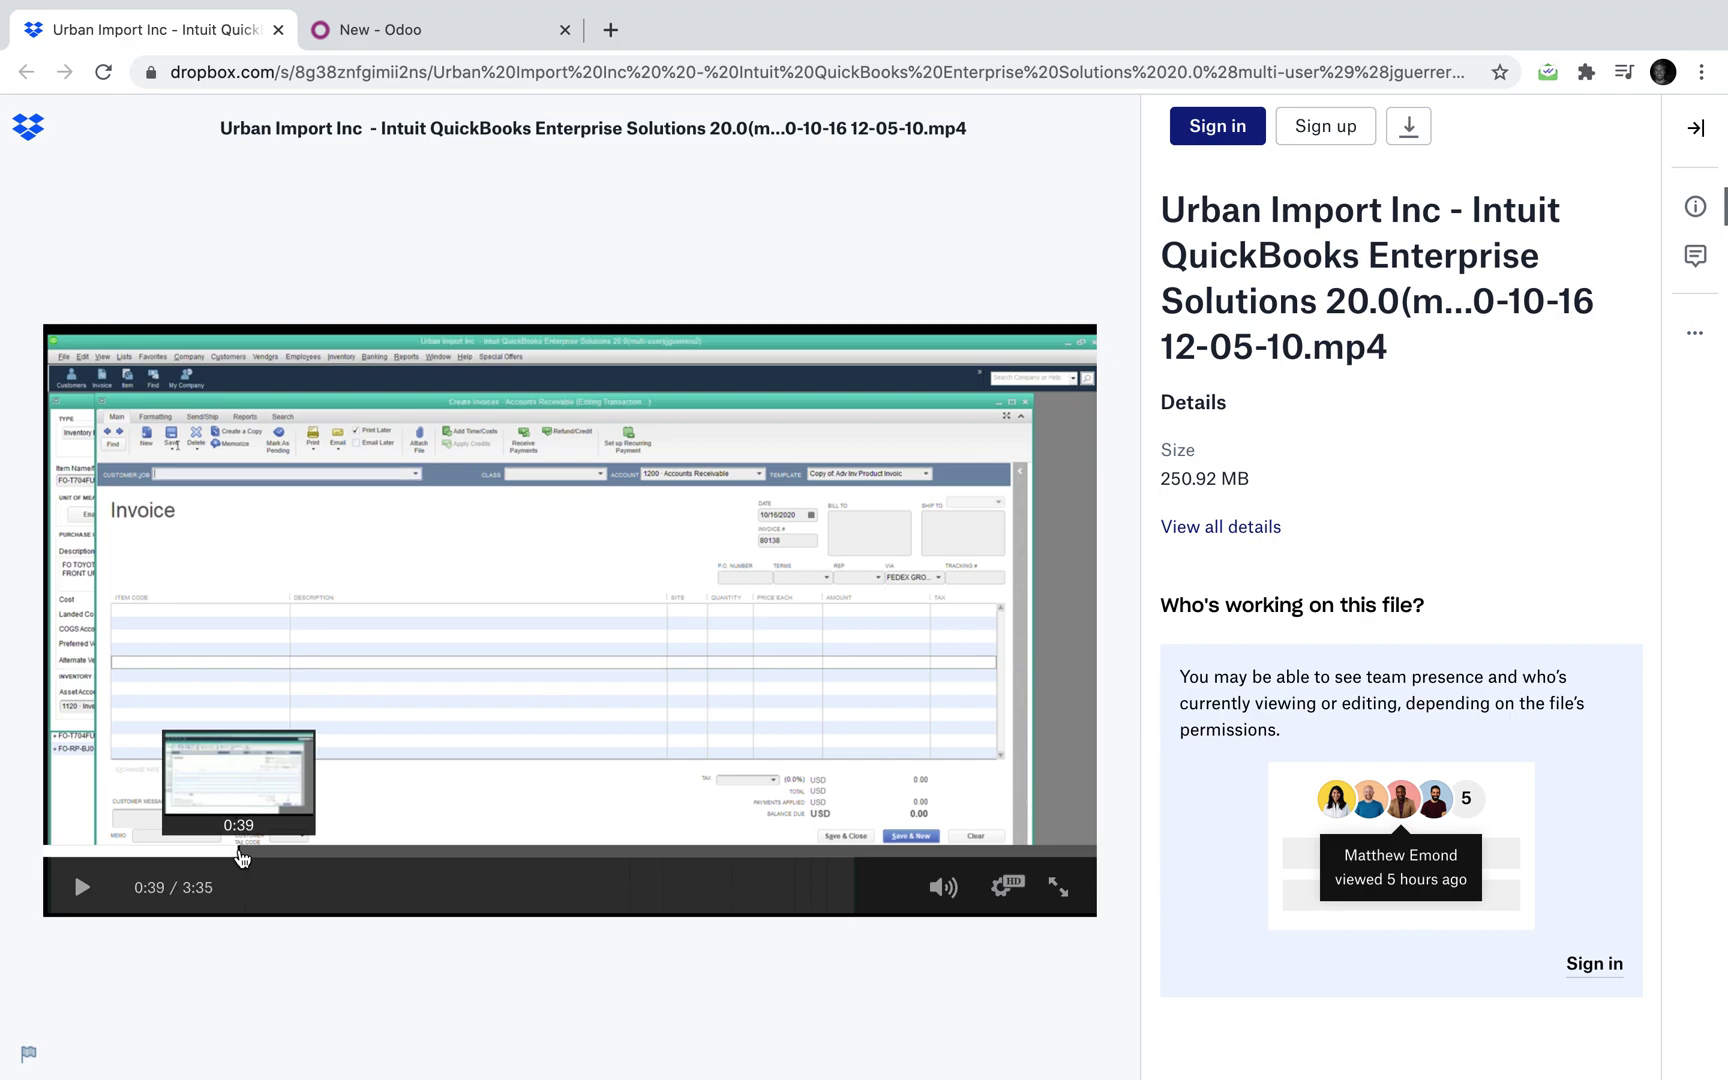
pyautogui.click(242, 857)
pyautogui.click(247, 857)
pyautogui.click(260, 857)
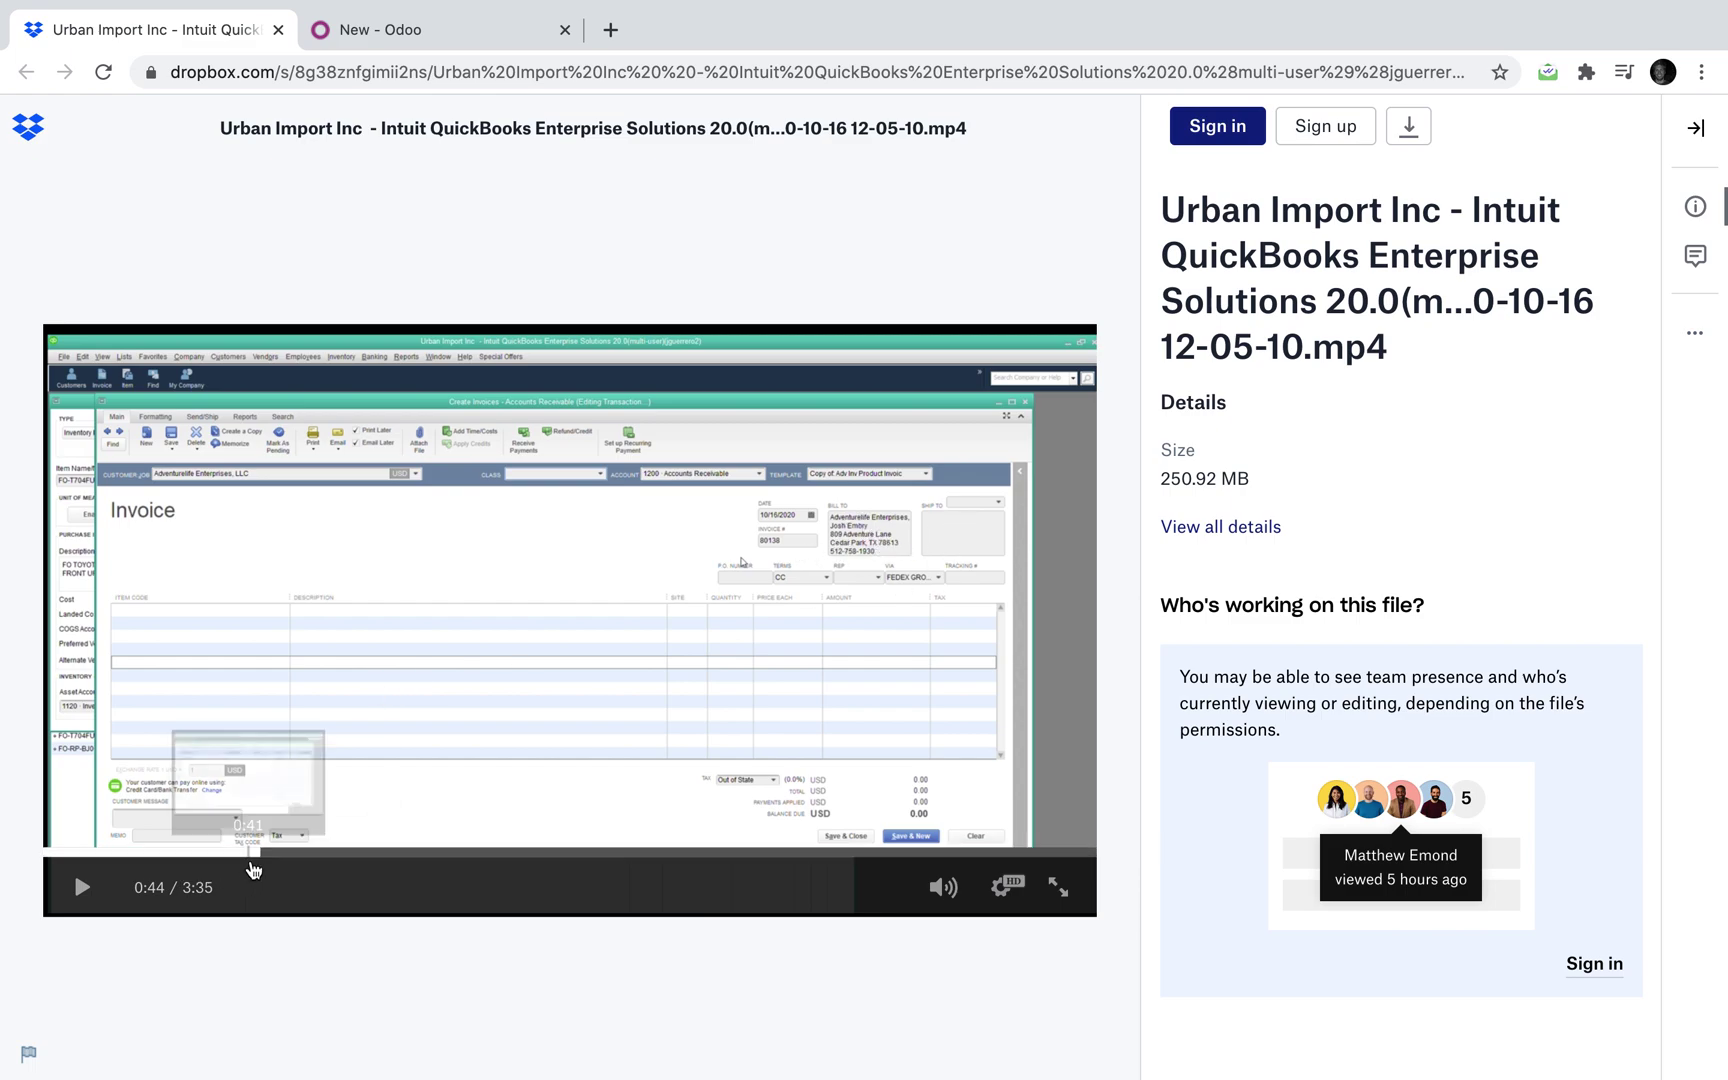
pyautogui.click(271, 857)
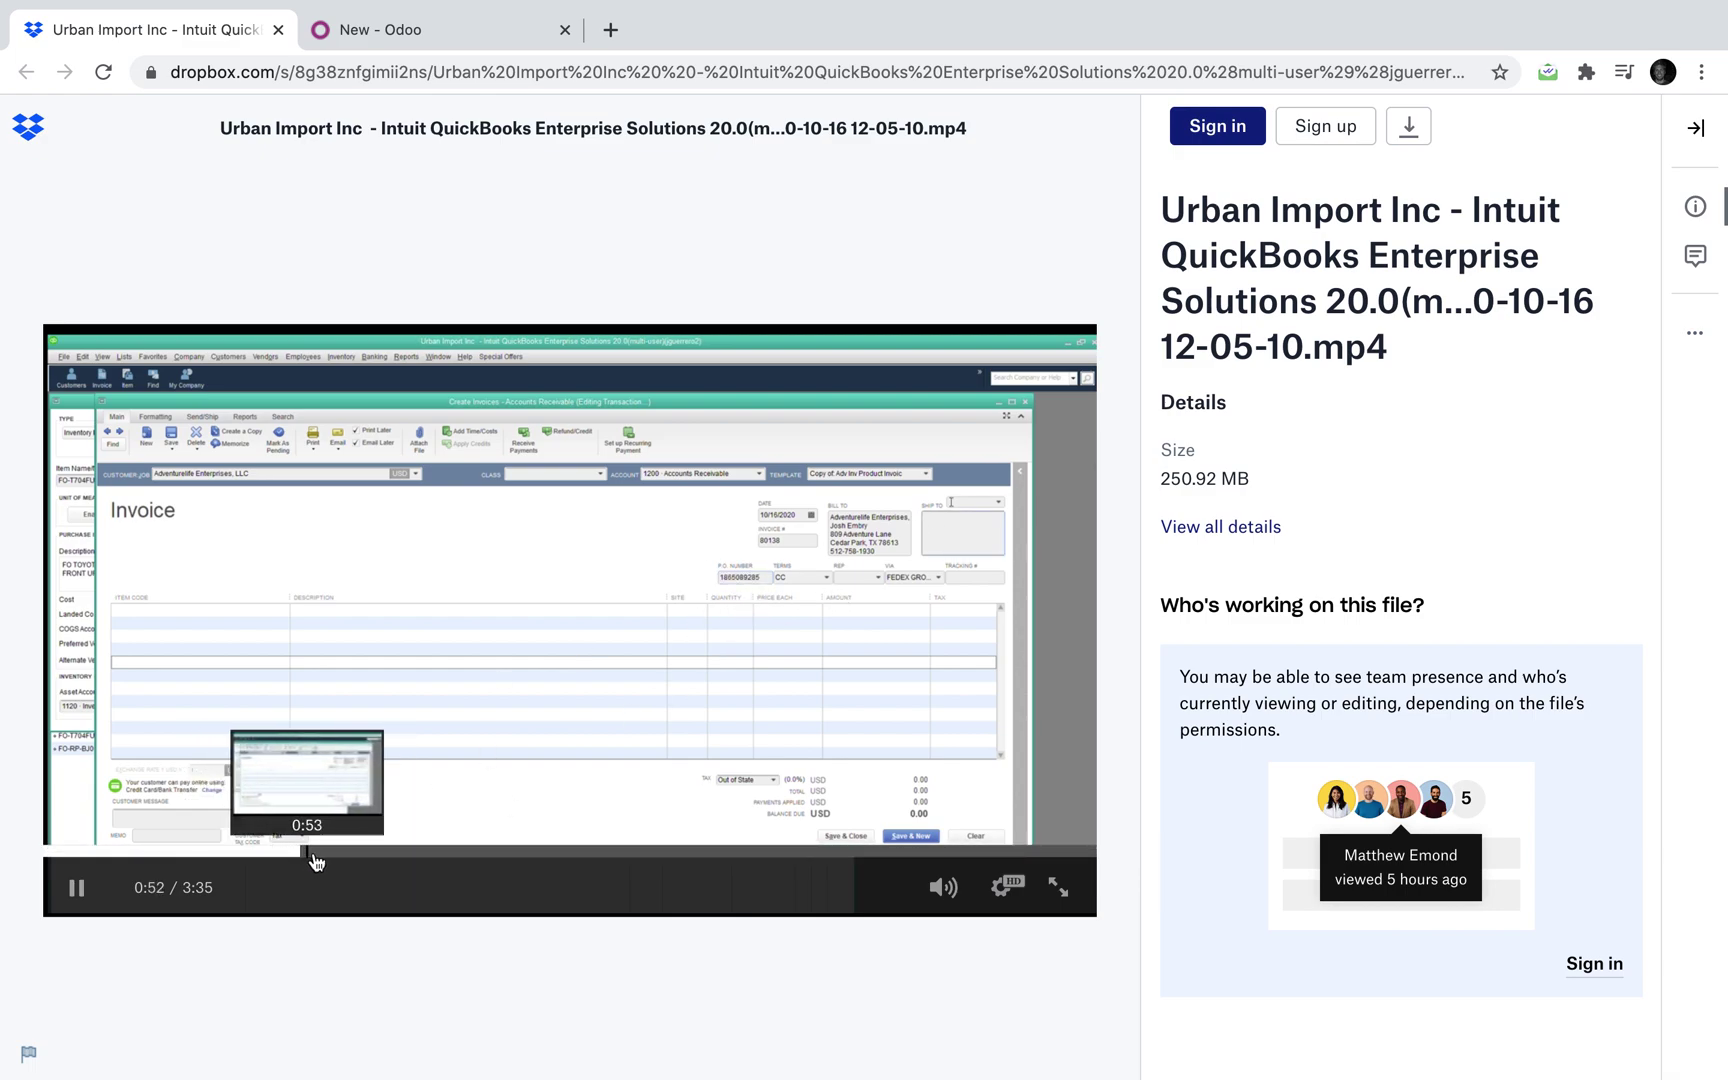
# Examine how the recording adds the ship-to address, the product line and the shipping and handling charge to the invoice
pyautogui.moveTo(321, 853); pyautogui.dragTo(446, 858)
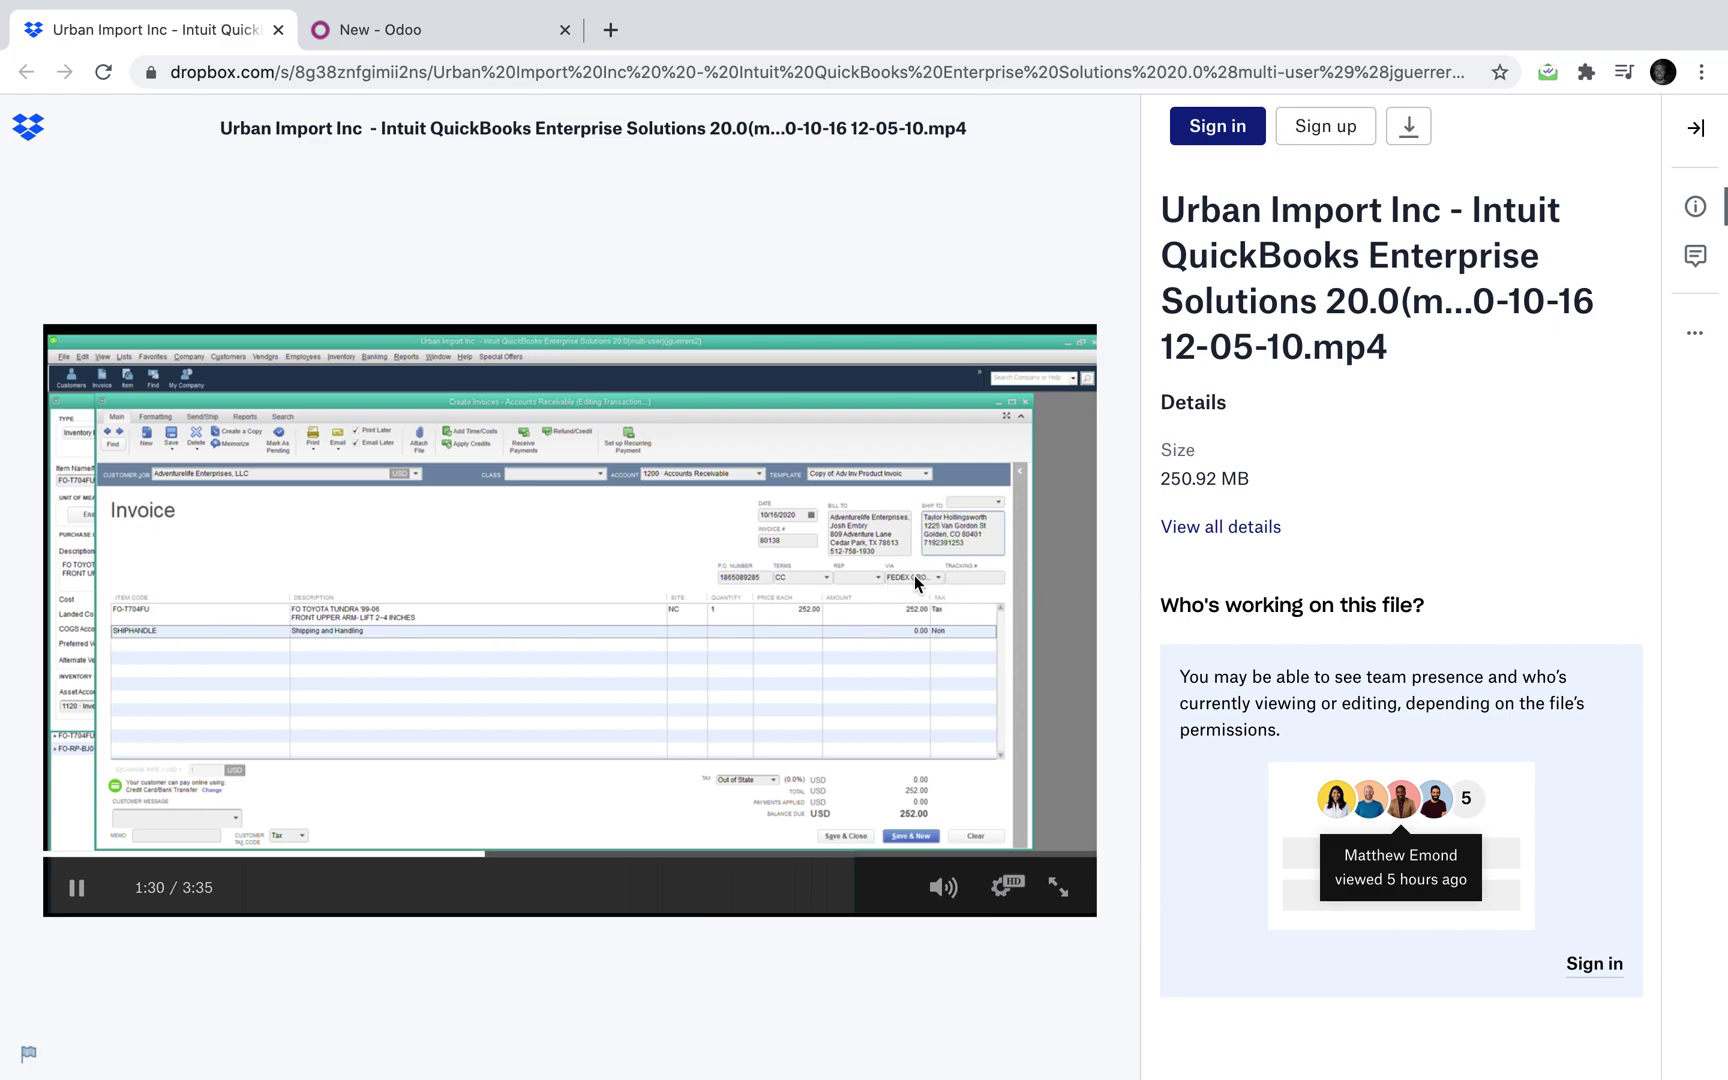
pyautogui.click(503, 852)
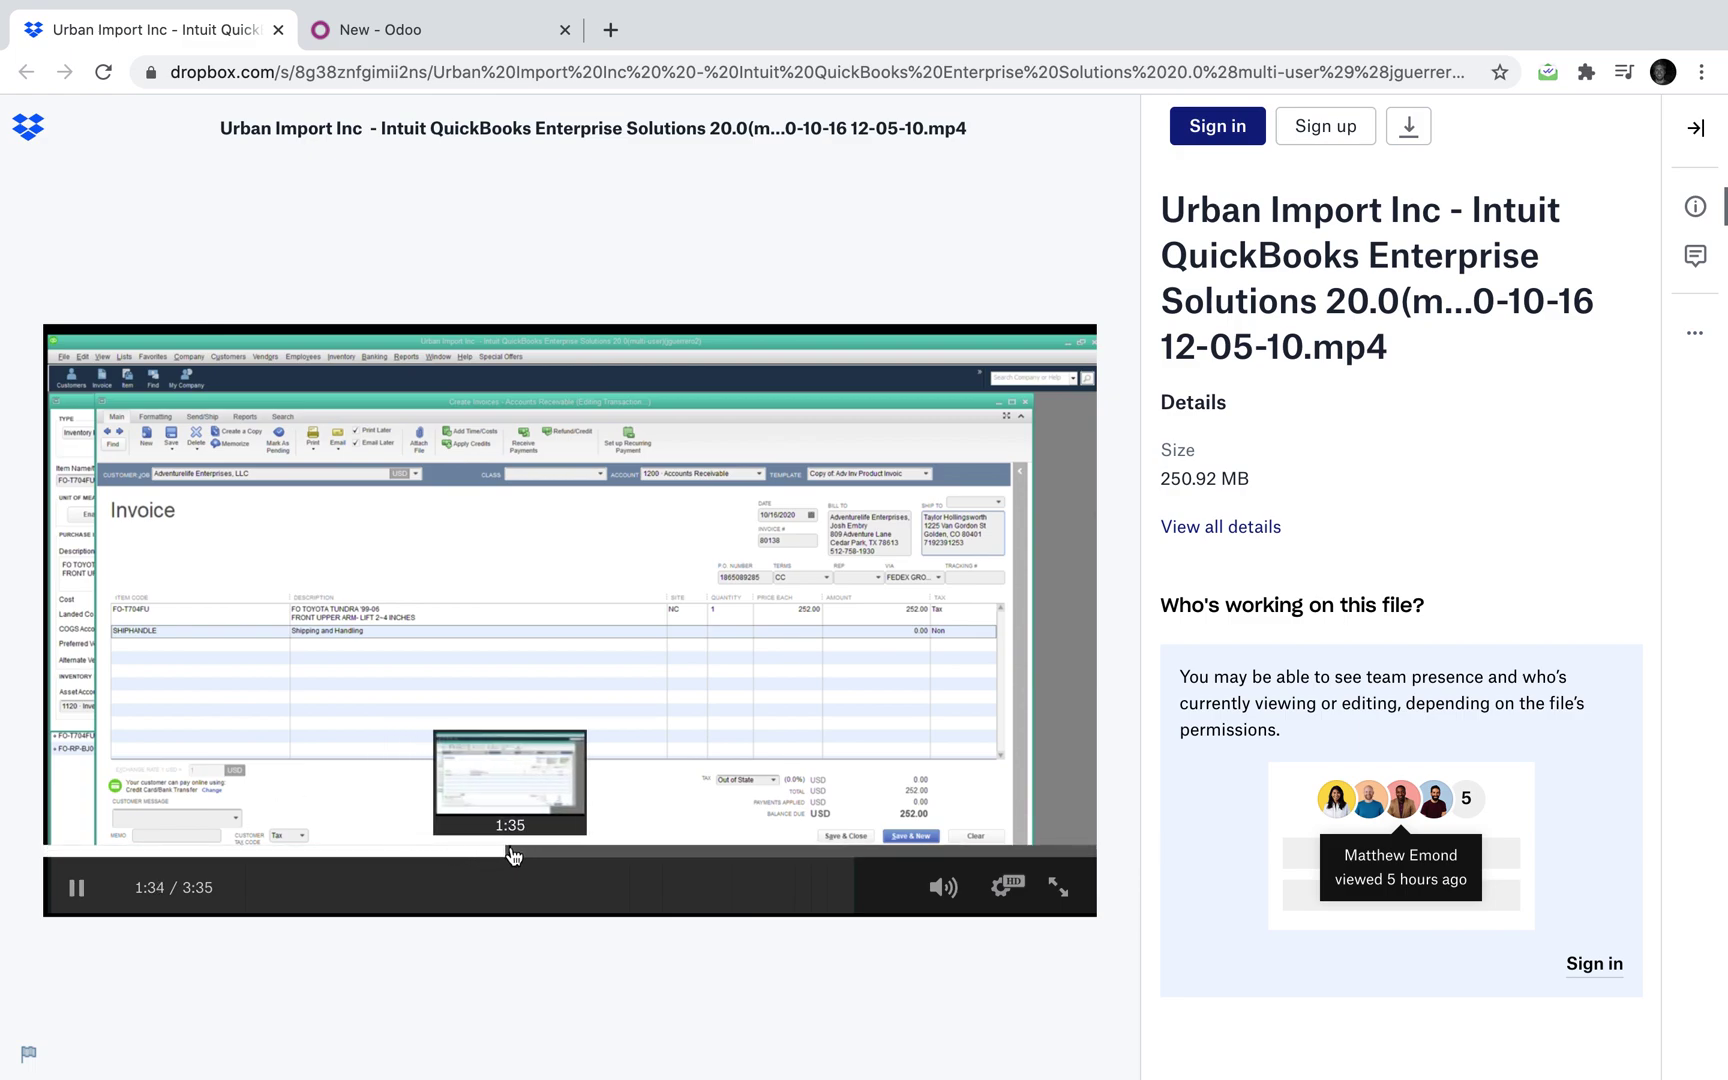
pyautogui.click(532, 852)
pyautogui.moveTo(532, 851); pyautogui.dragTo(576, 851)
pyautogui.click(590, 852)
pyautogui.click(606, 852)
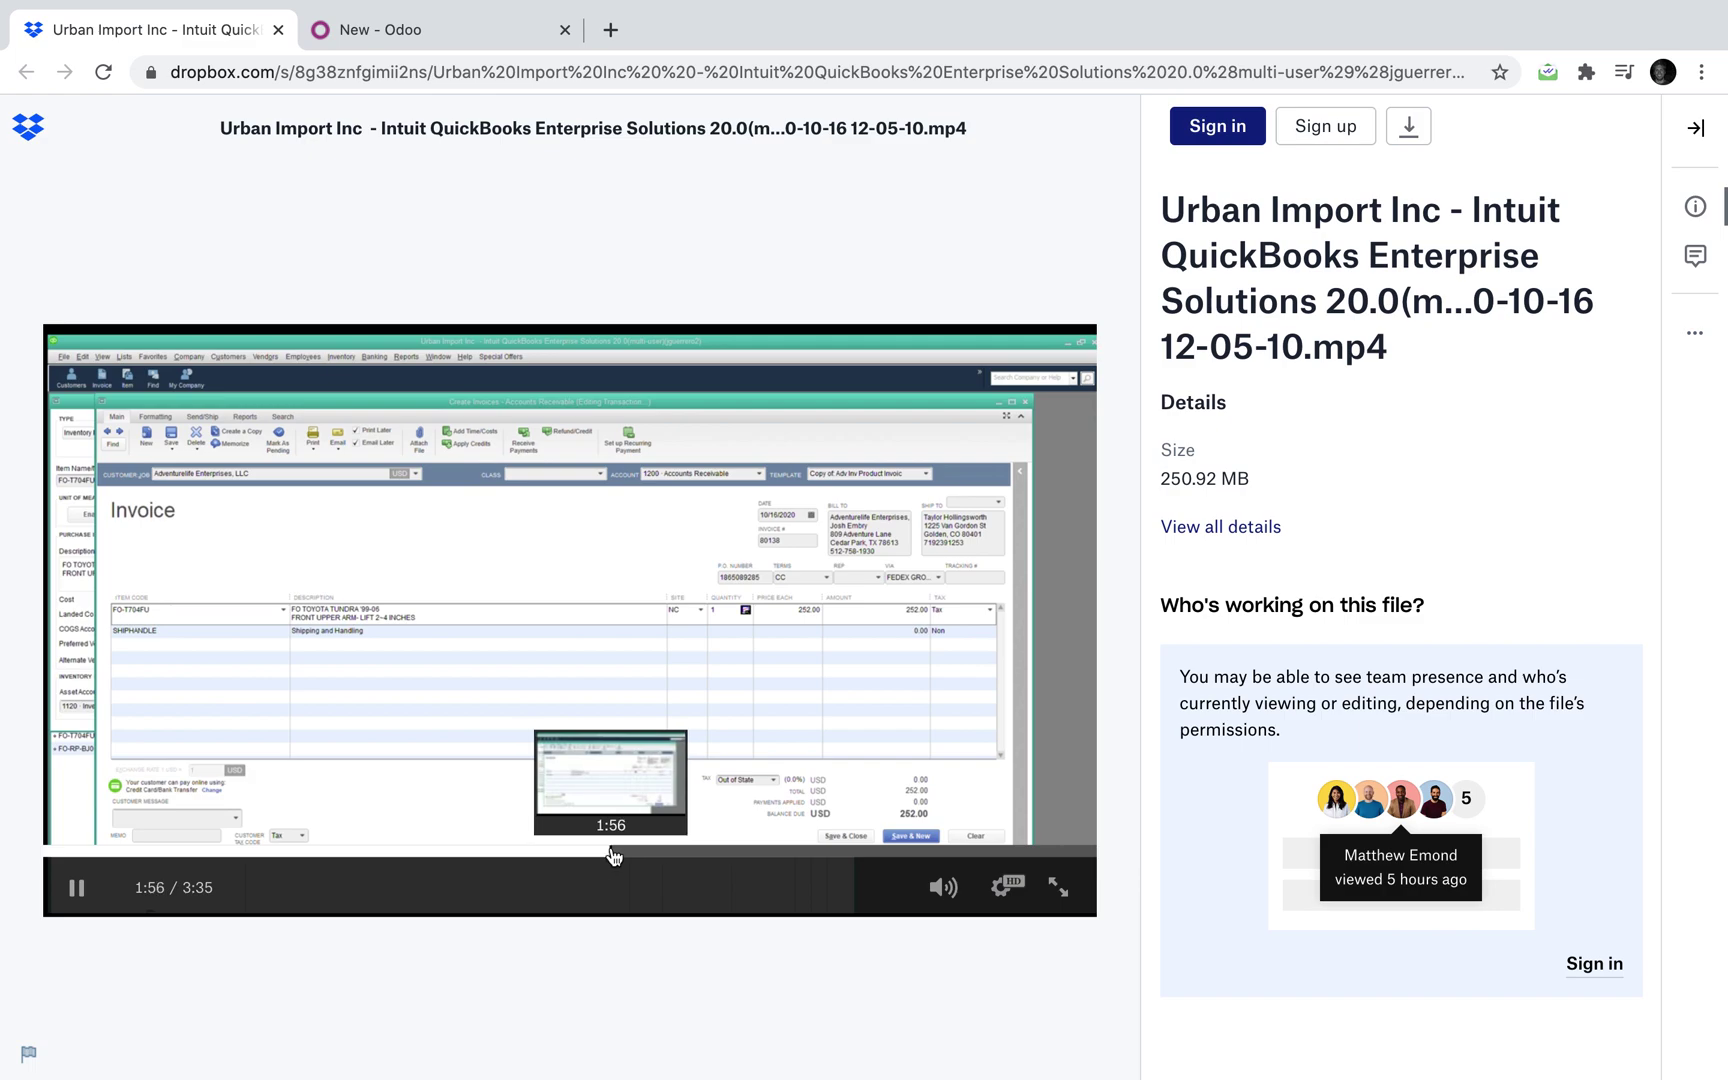
pyautogui.click(618, 852)
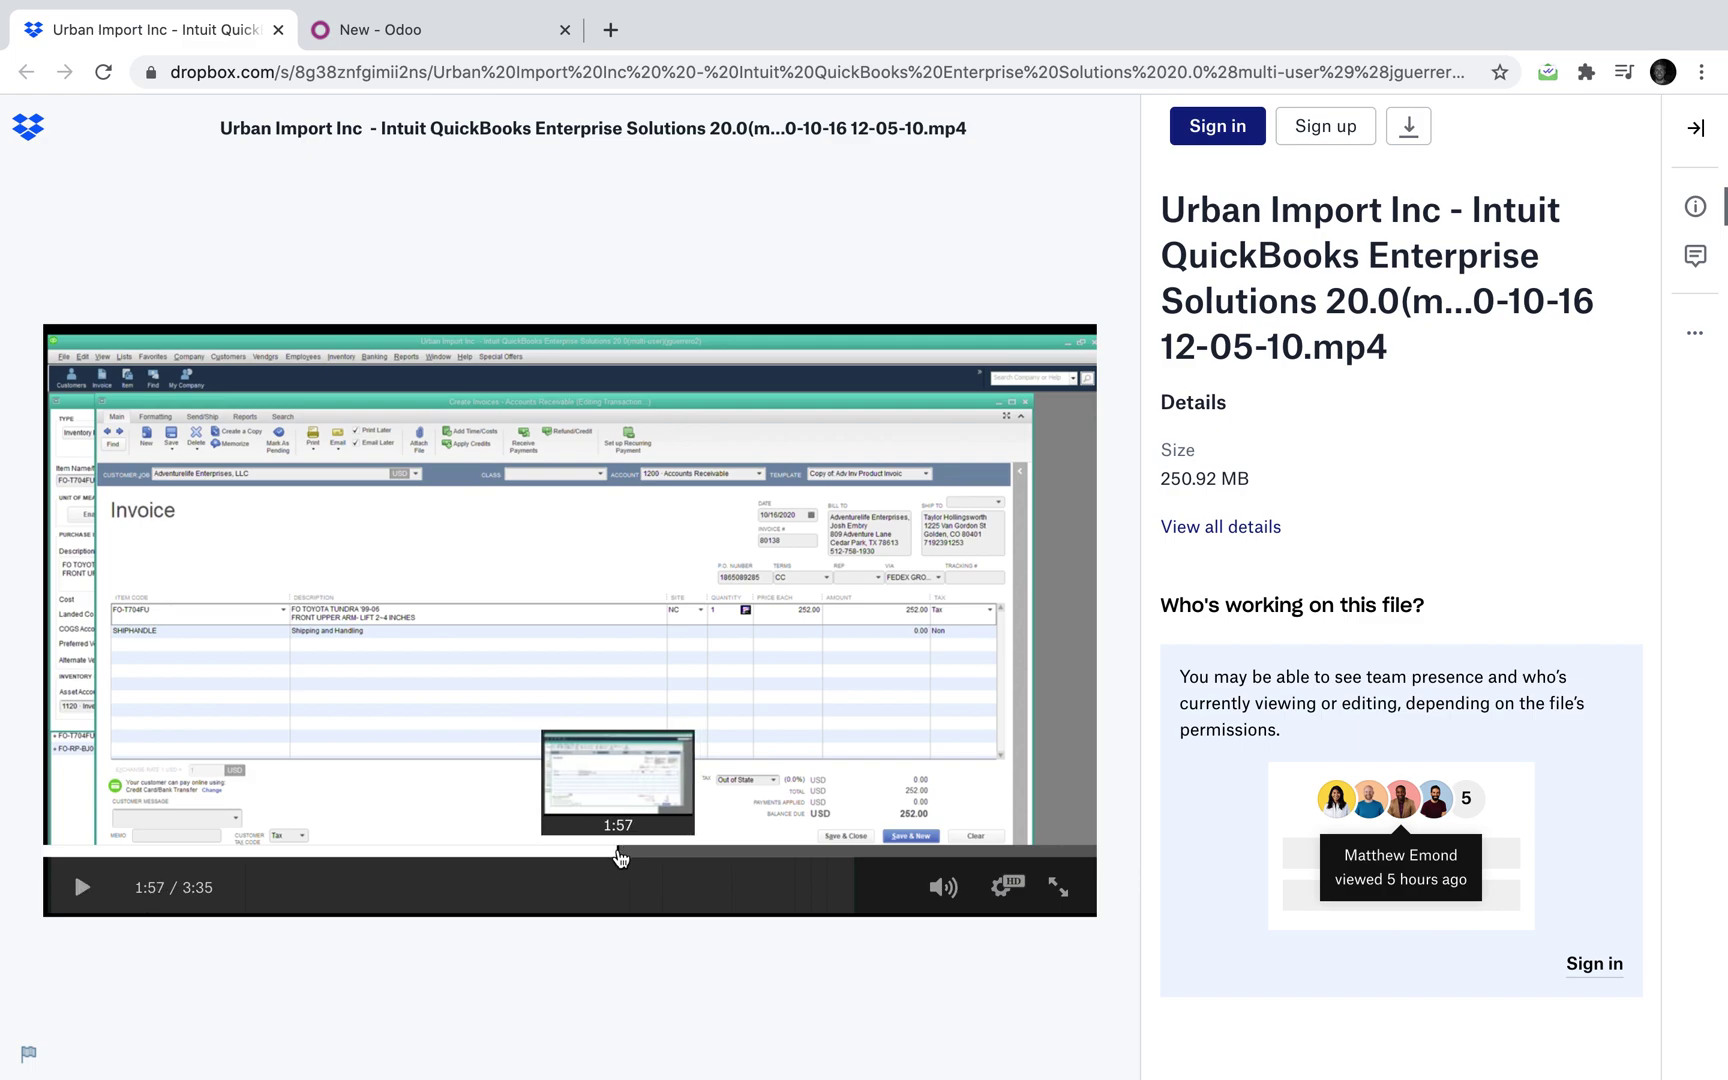
pyautogui.click(670, 852)
pyautogui.click(683, 852)
pyautogui.click(696, 852)
pyautogui.click(704, 852)
pyautogui.moveTo(707, 857); pyautogui.dragTo(853, 858)
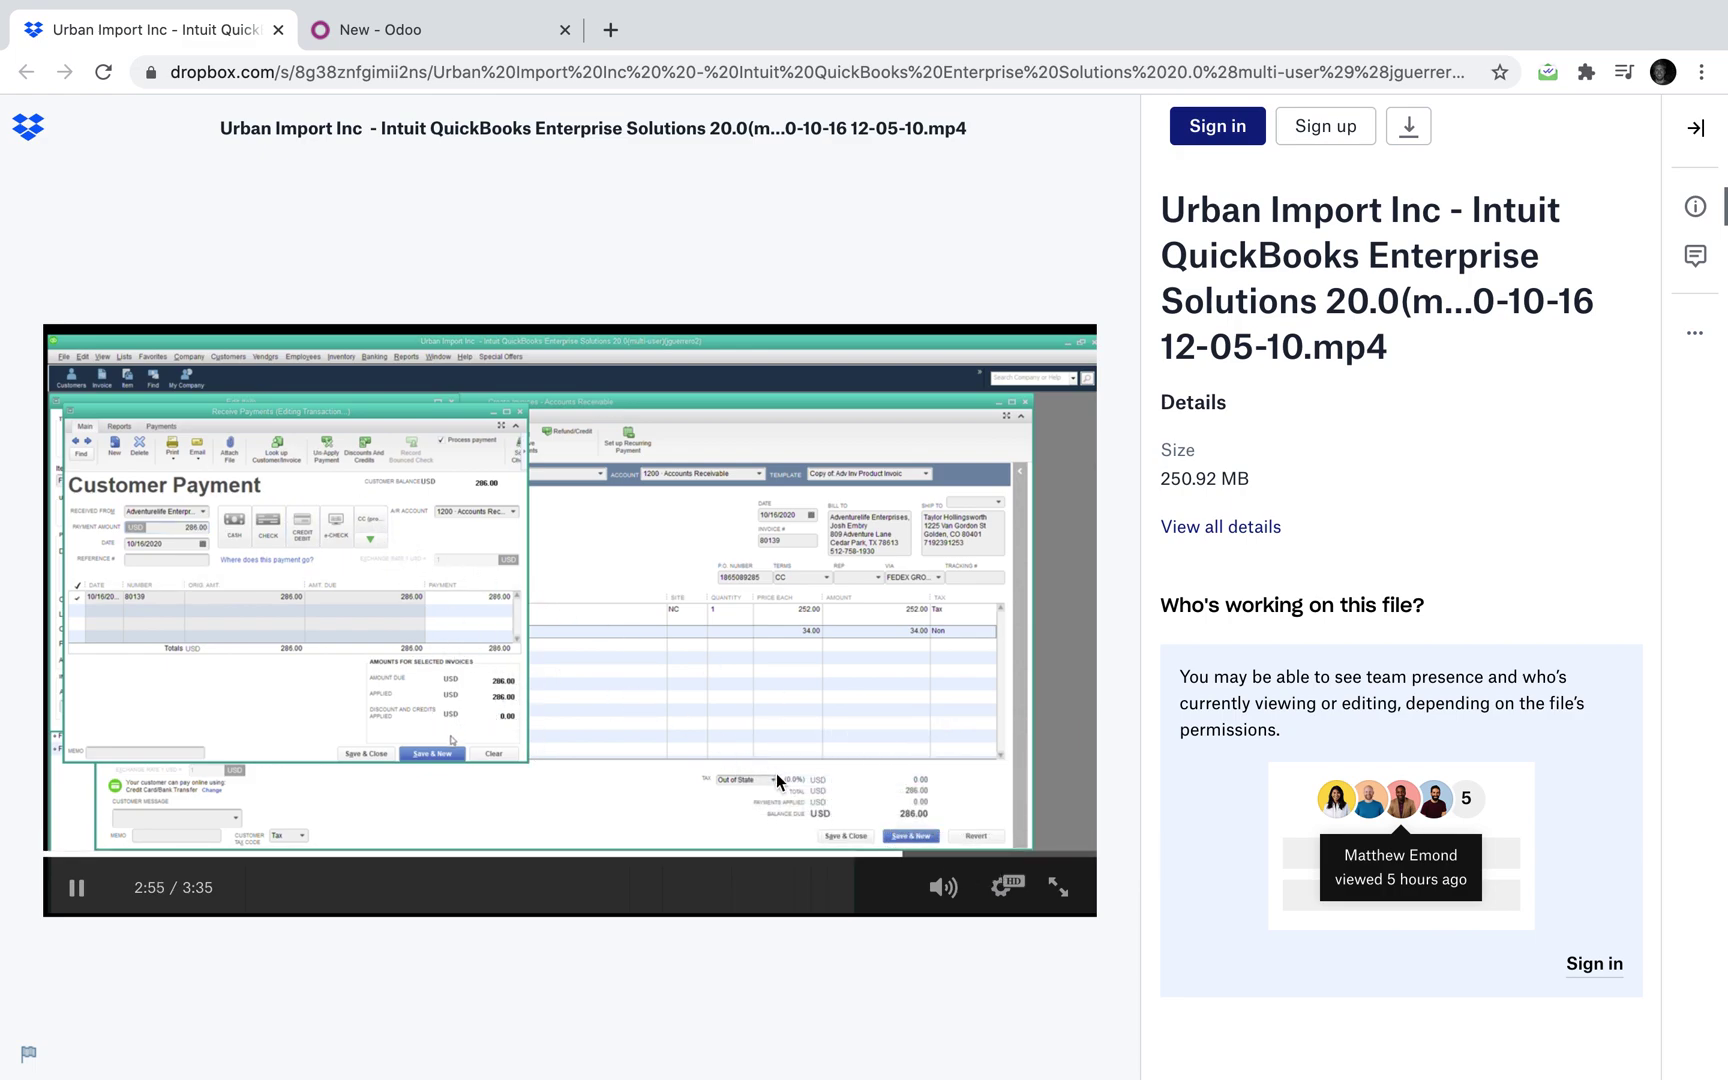
# Examine the rest of the recording for the customer payment, the item's stock quantity and the tracking number on the invoice
pyautogui.click(916, 850)
pyautogui.click(926, 851)
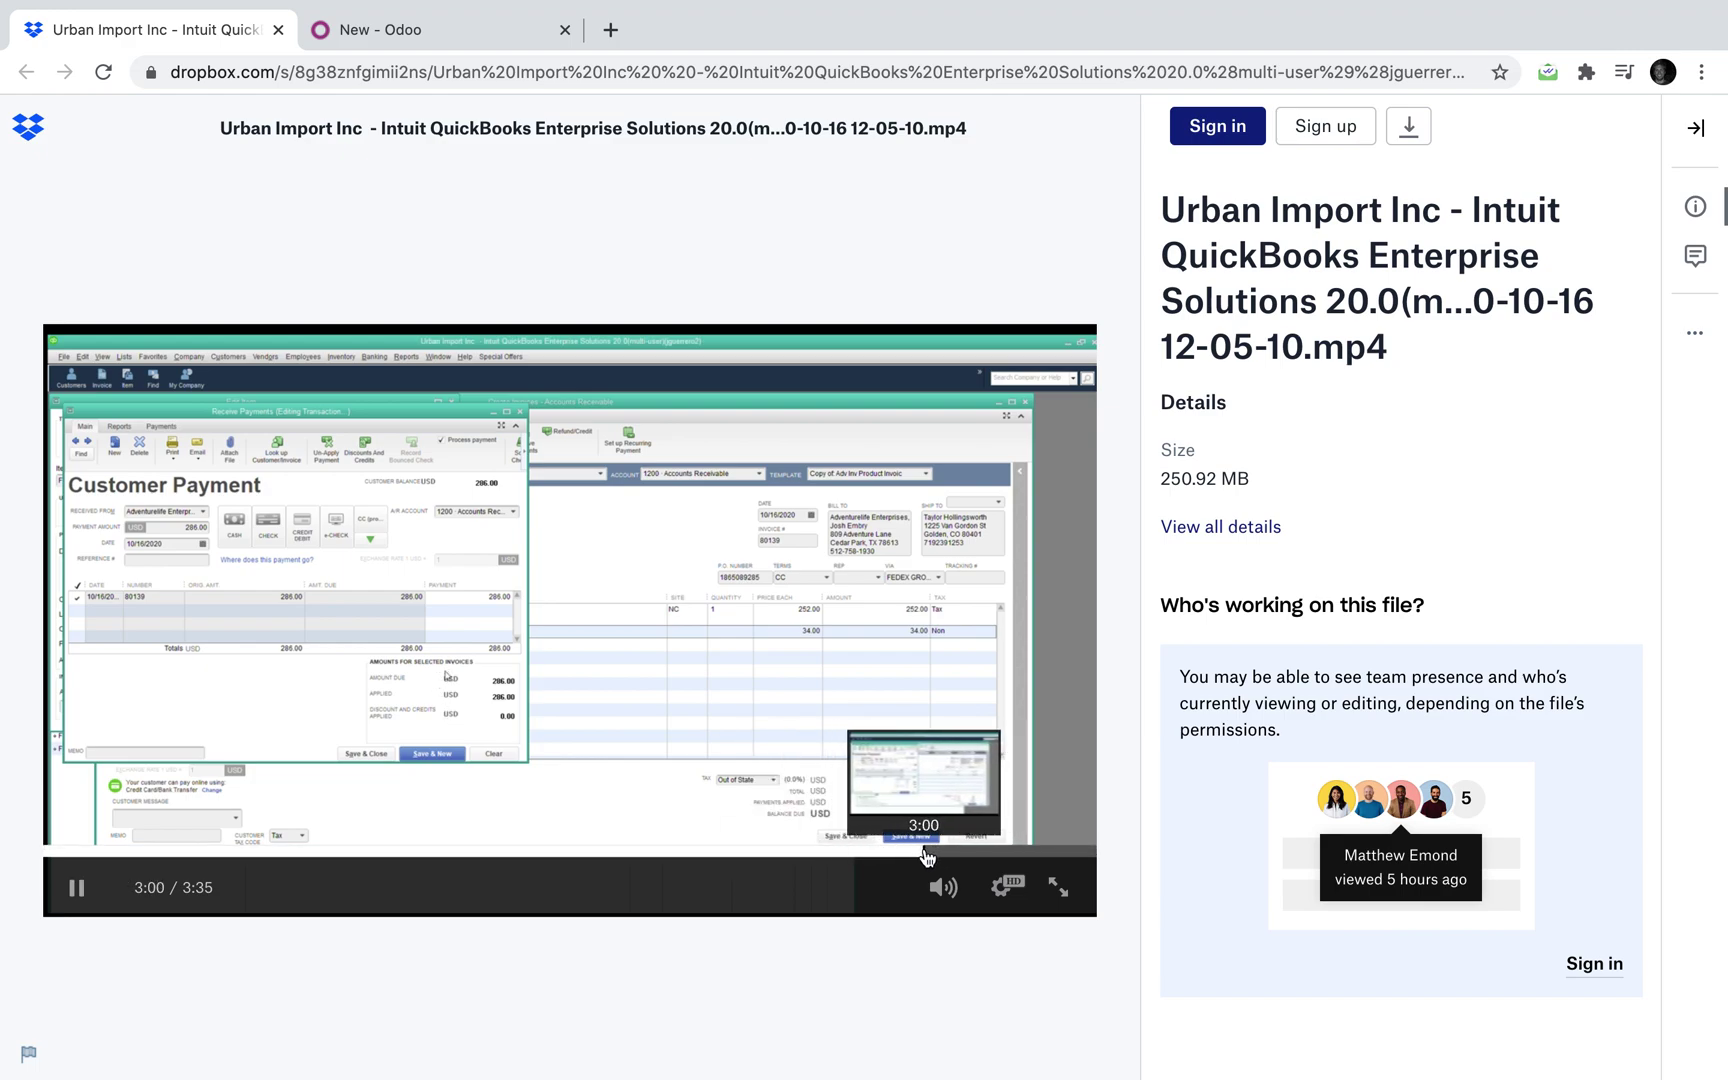
pyautogui.click(934, 851)
pyautogui.click(938, 852)
pyautogui.moveTo(940, 856); pyautogui.dragTo(942, 857)
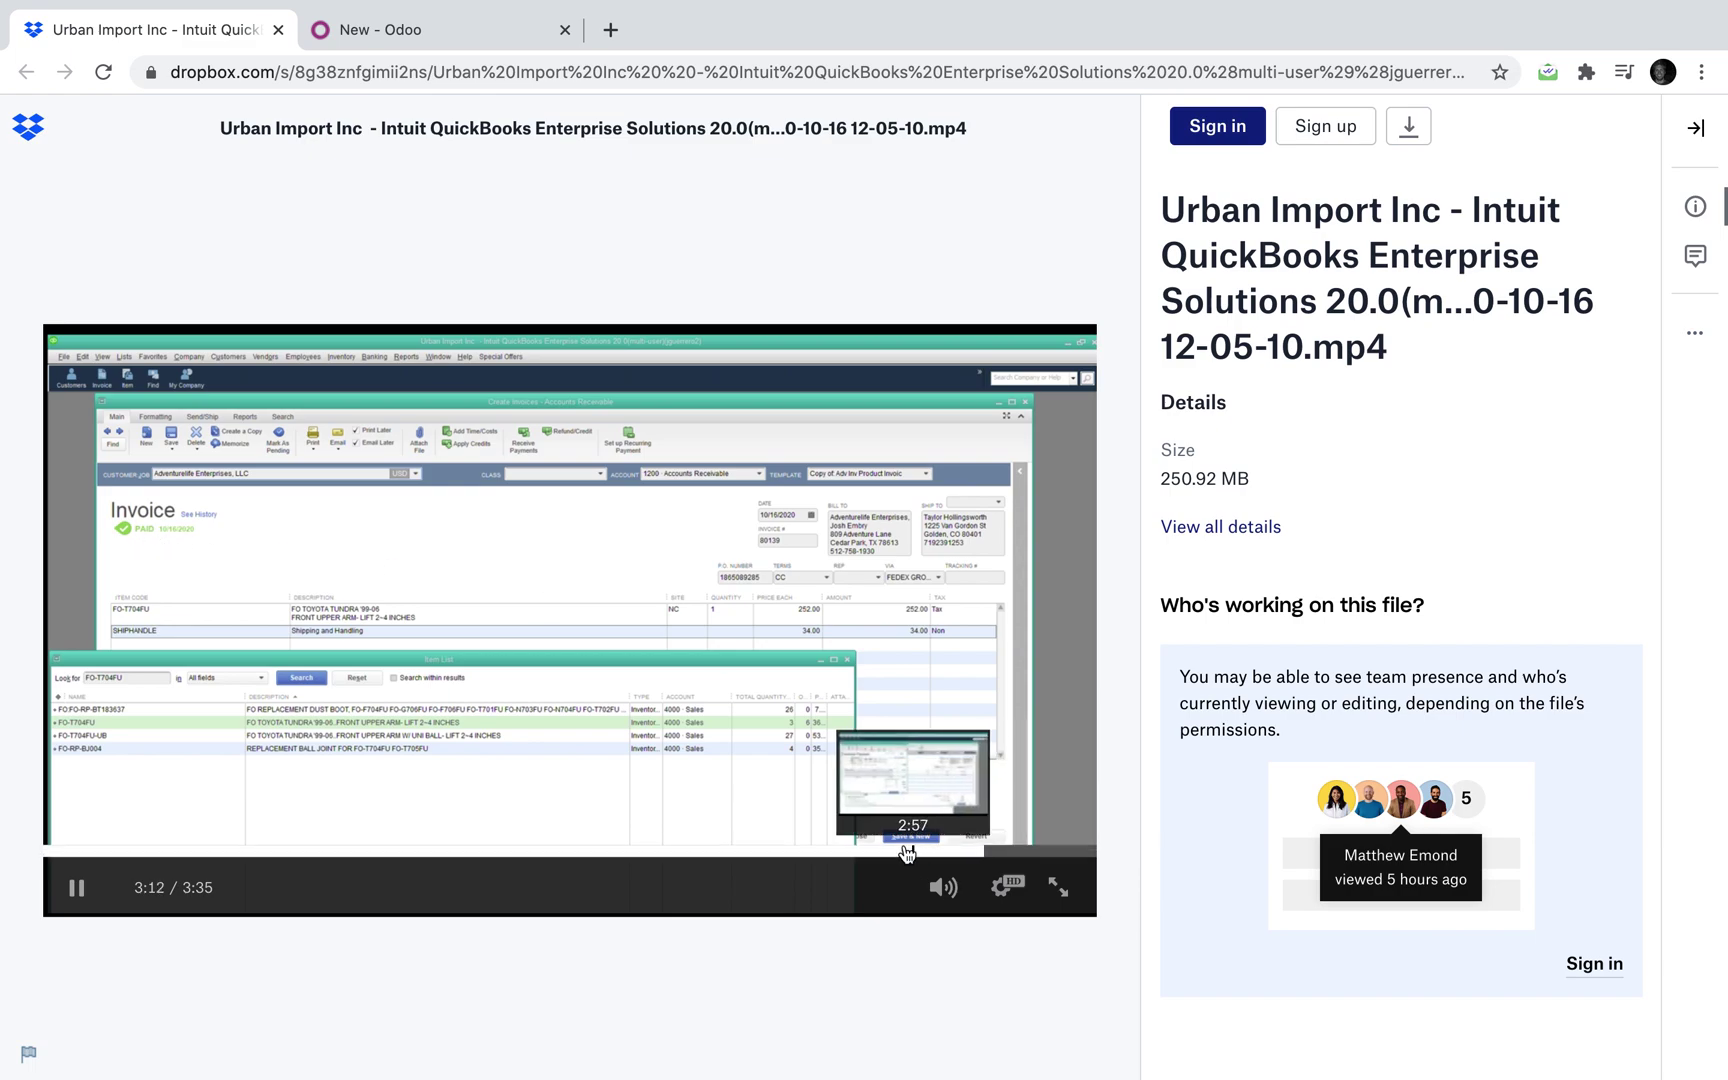
pyautogui.click(901, 851)
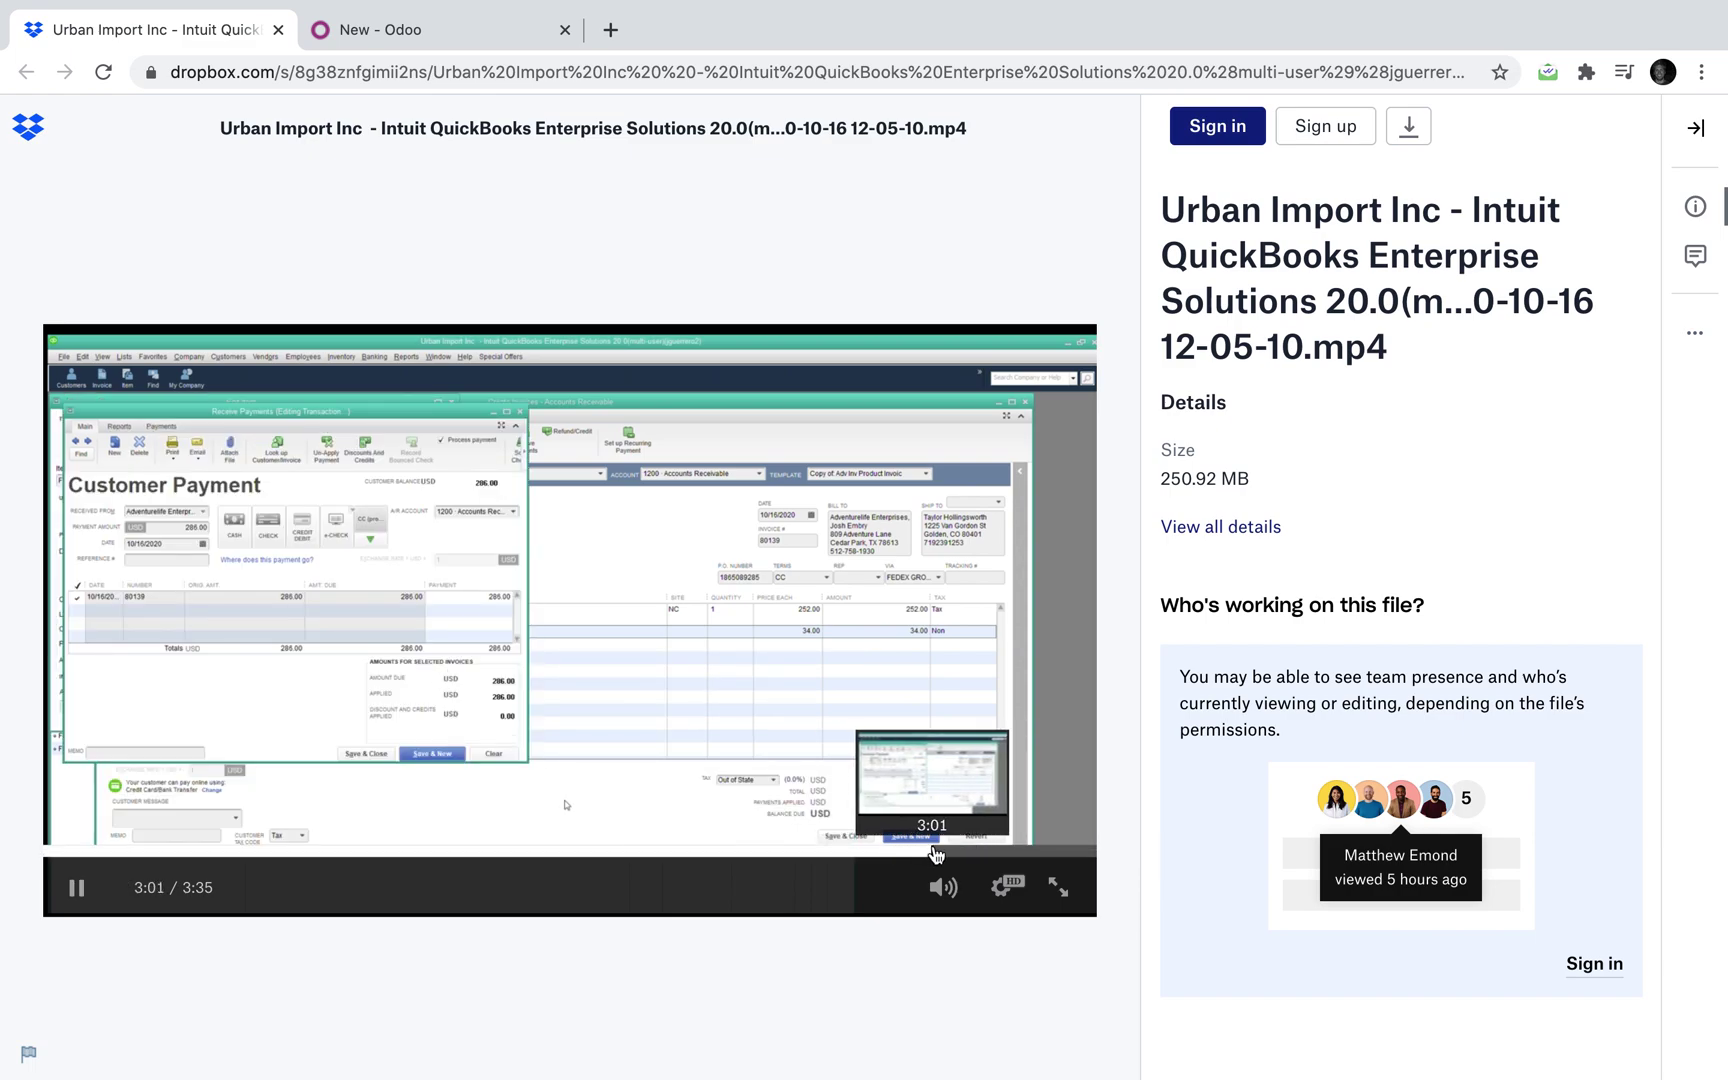
pyautogui.click(942, 852)
pyautogui.press('space')
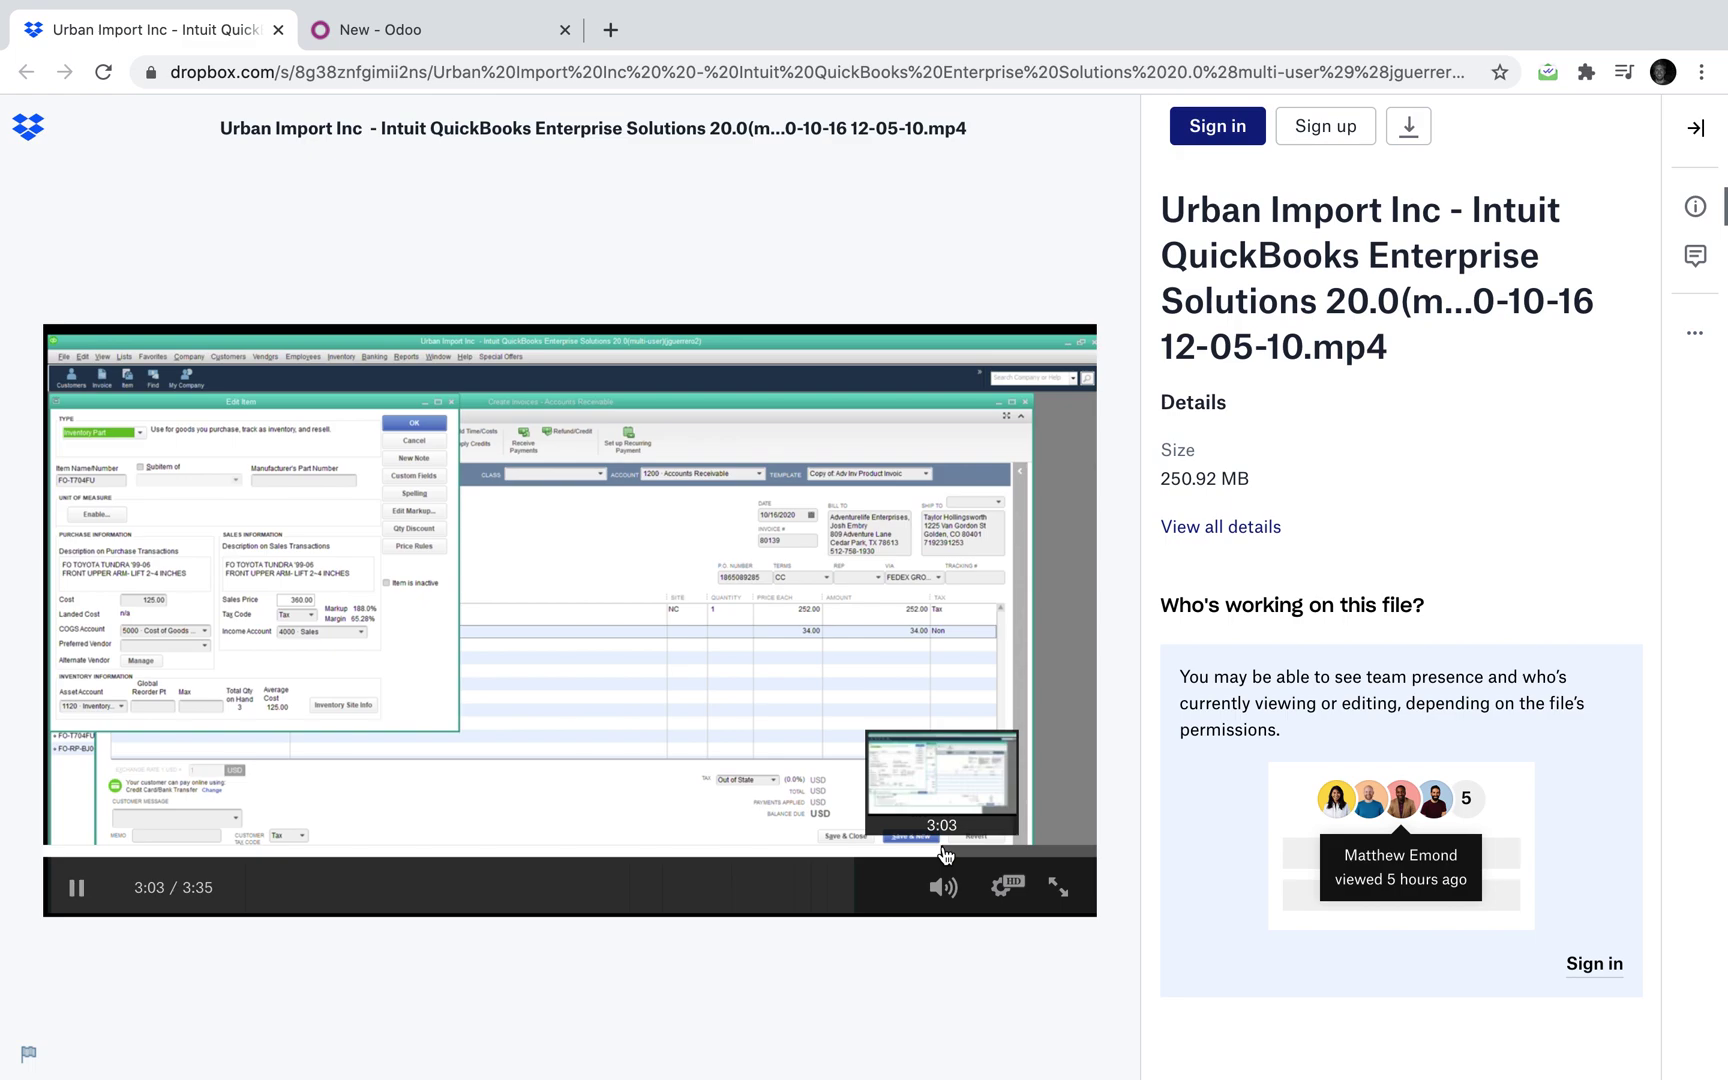
pyautogui.moveTo(942, 850); pyautogui.dragTo(1061, 856)
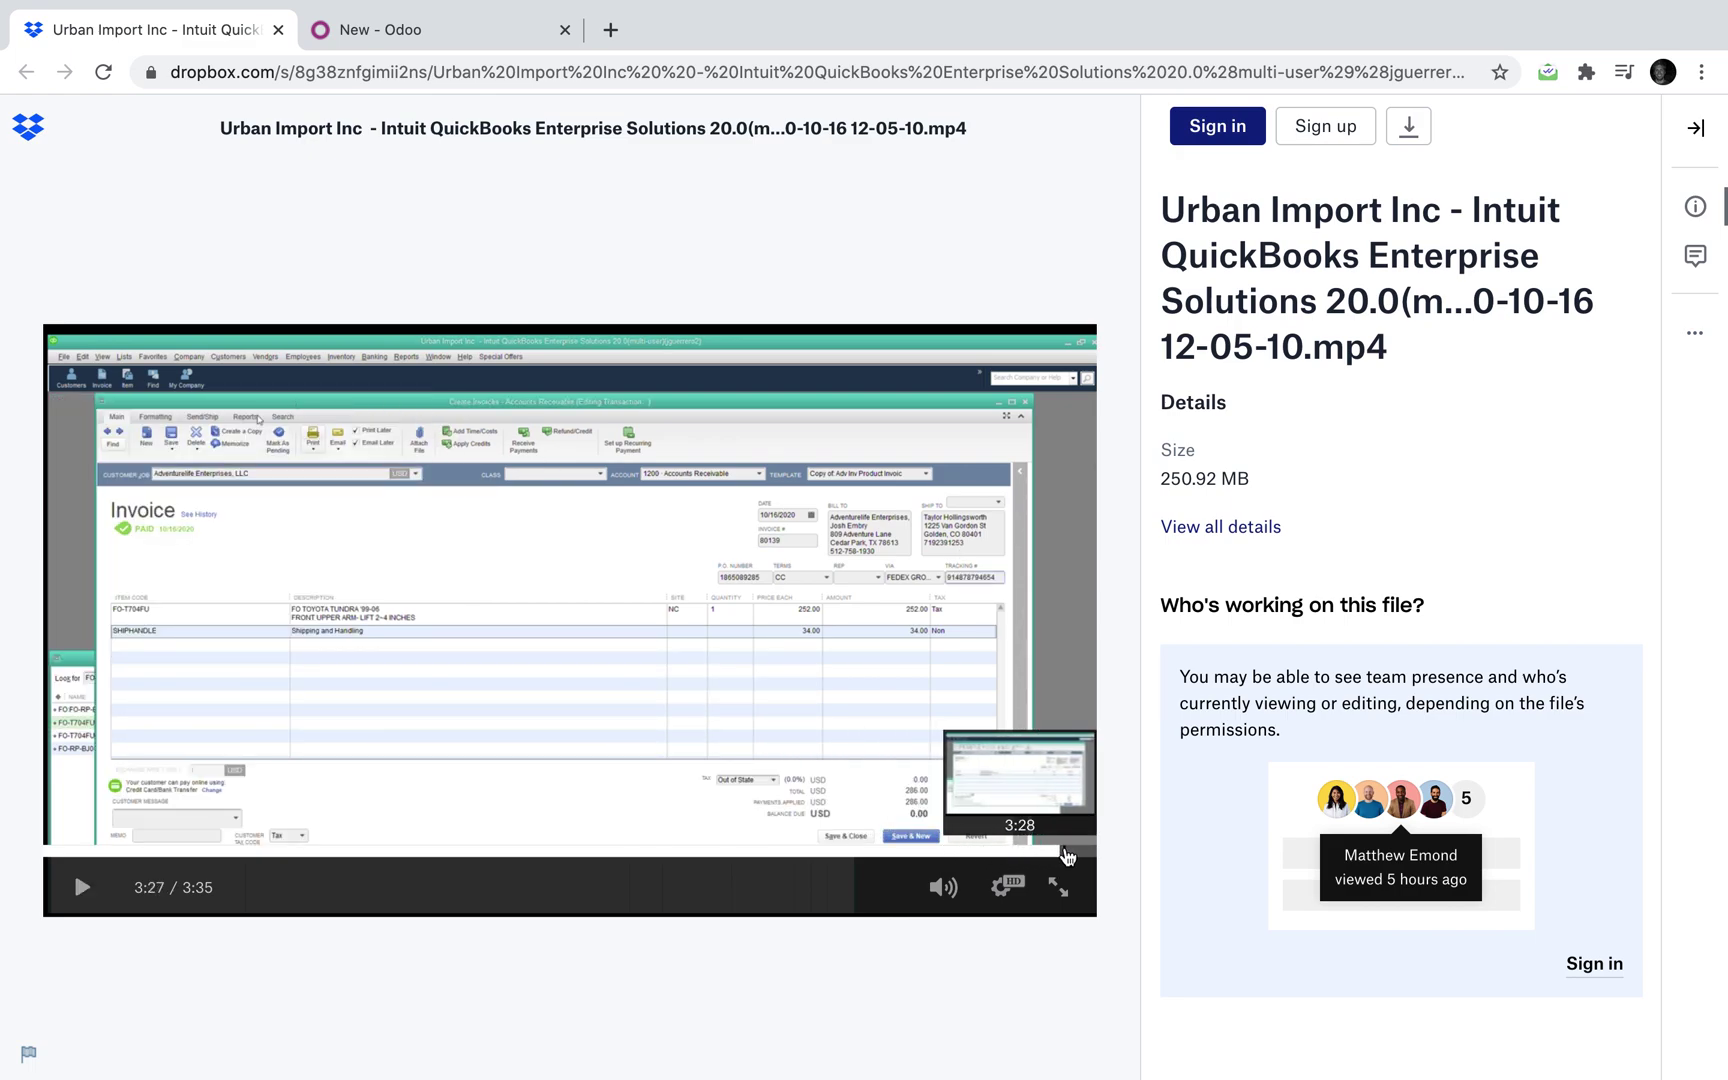
pyautogui.press('space')
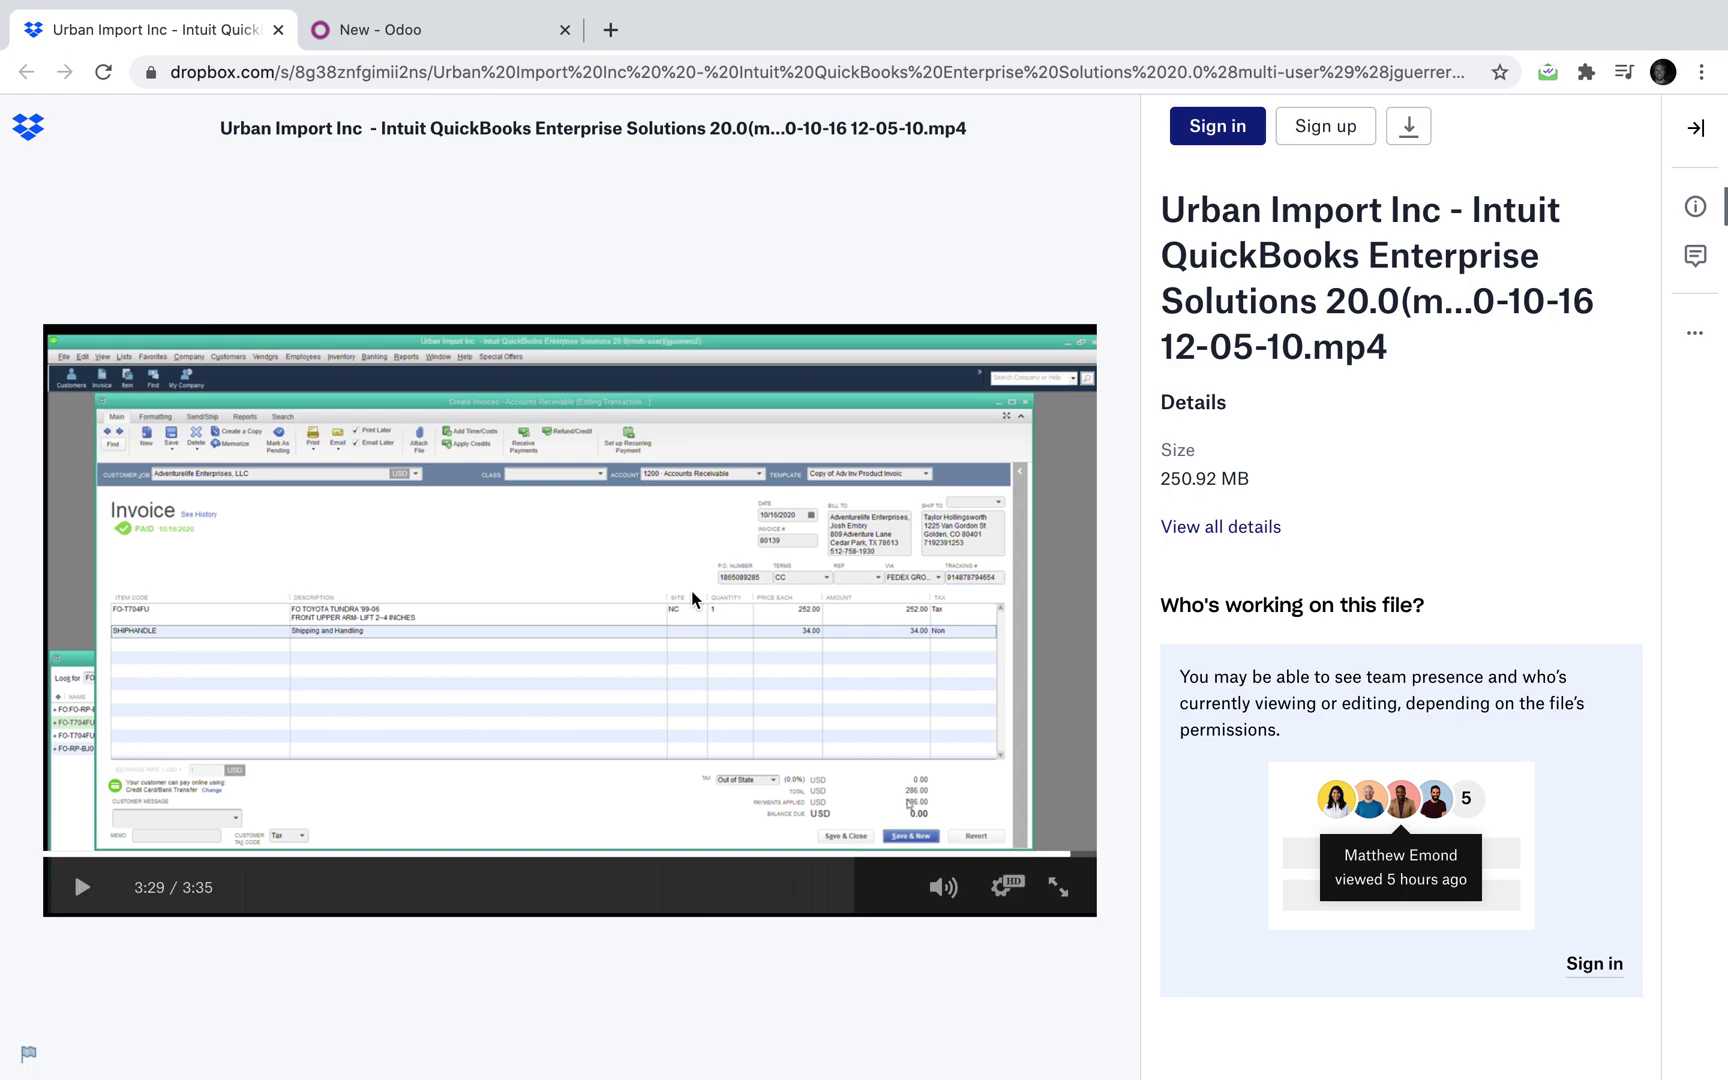
# Switch to Odoo and create a new sales quotation for the customer John Doe Inc
pyautogui.click(450, 42)
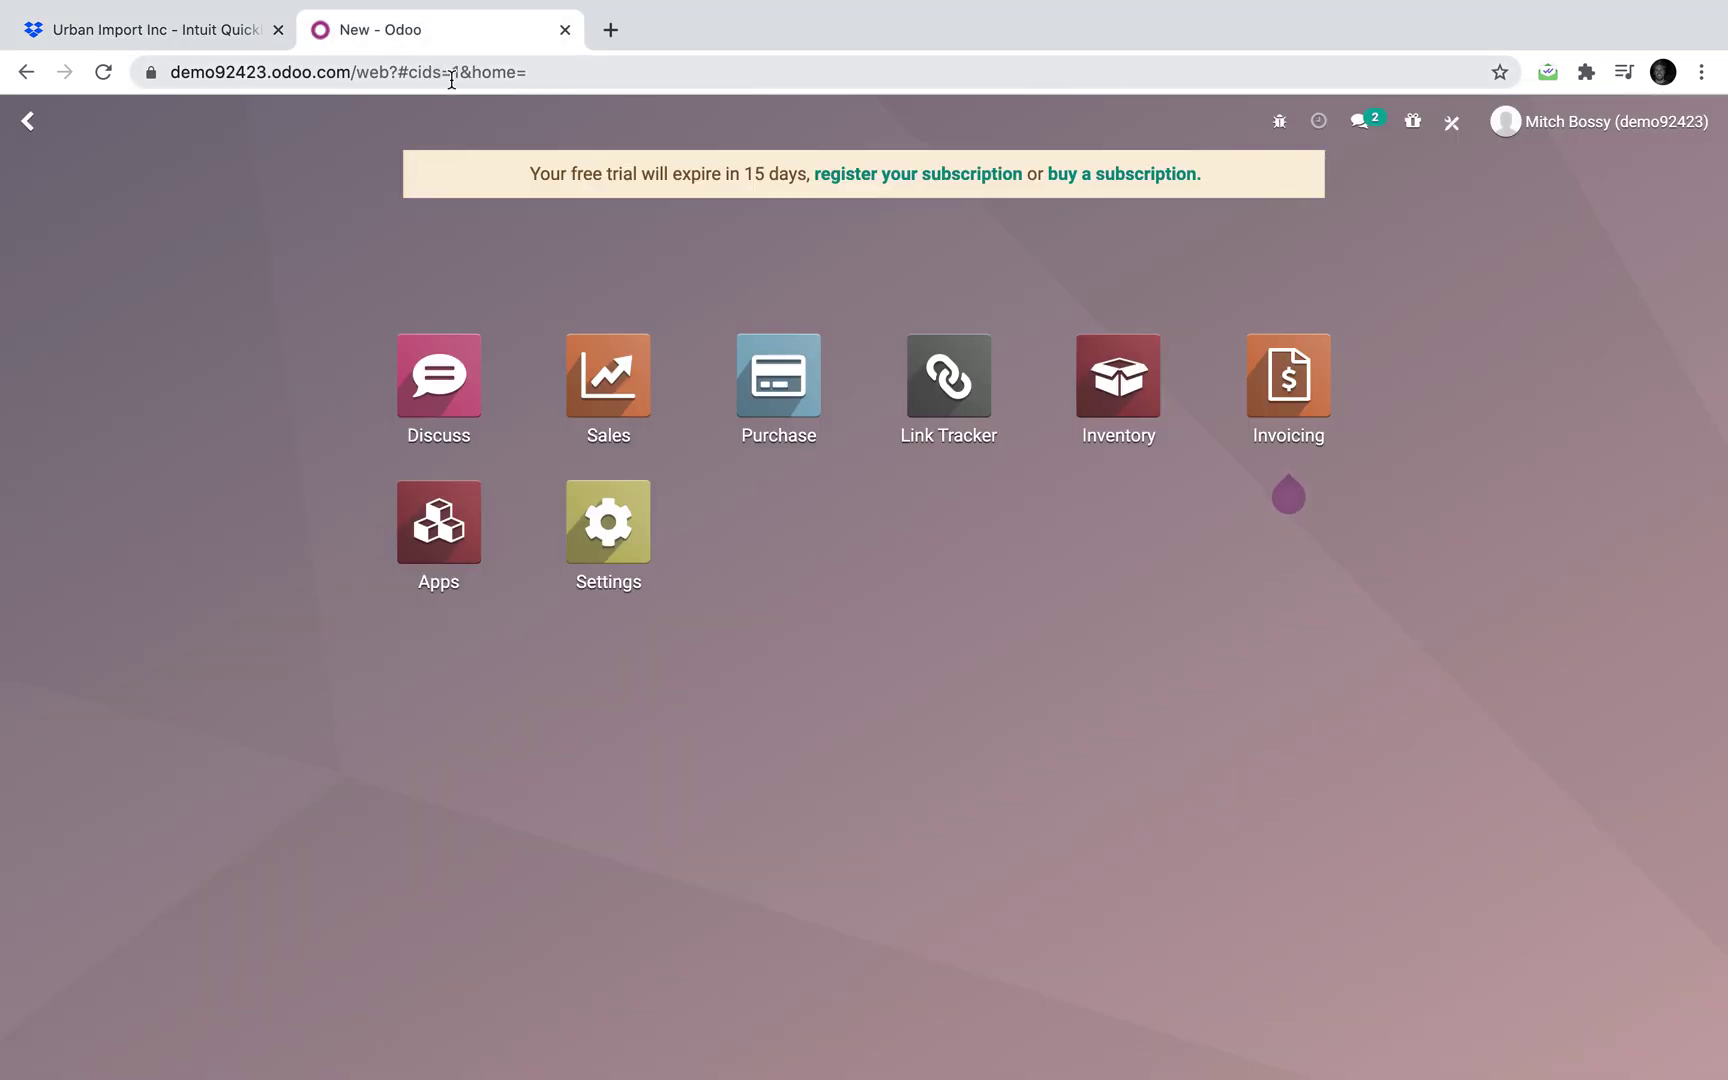
pyautogui.click(640, 398)
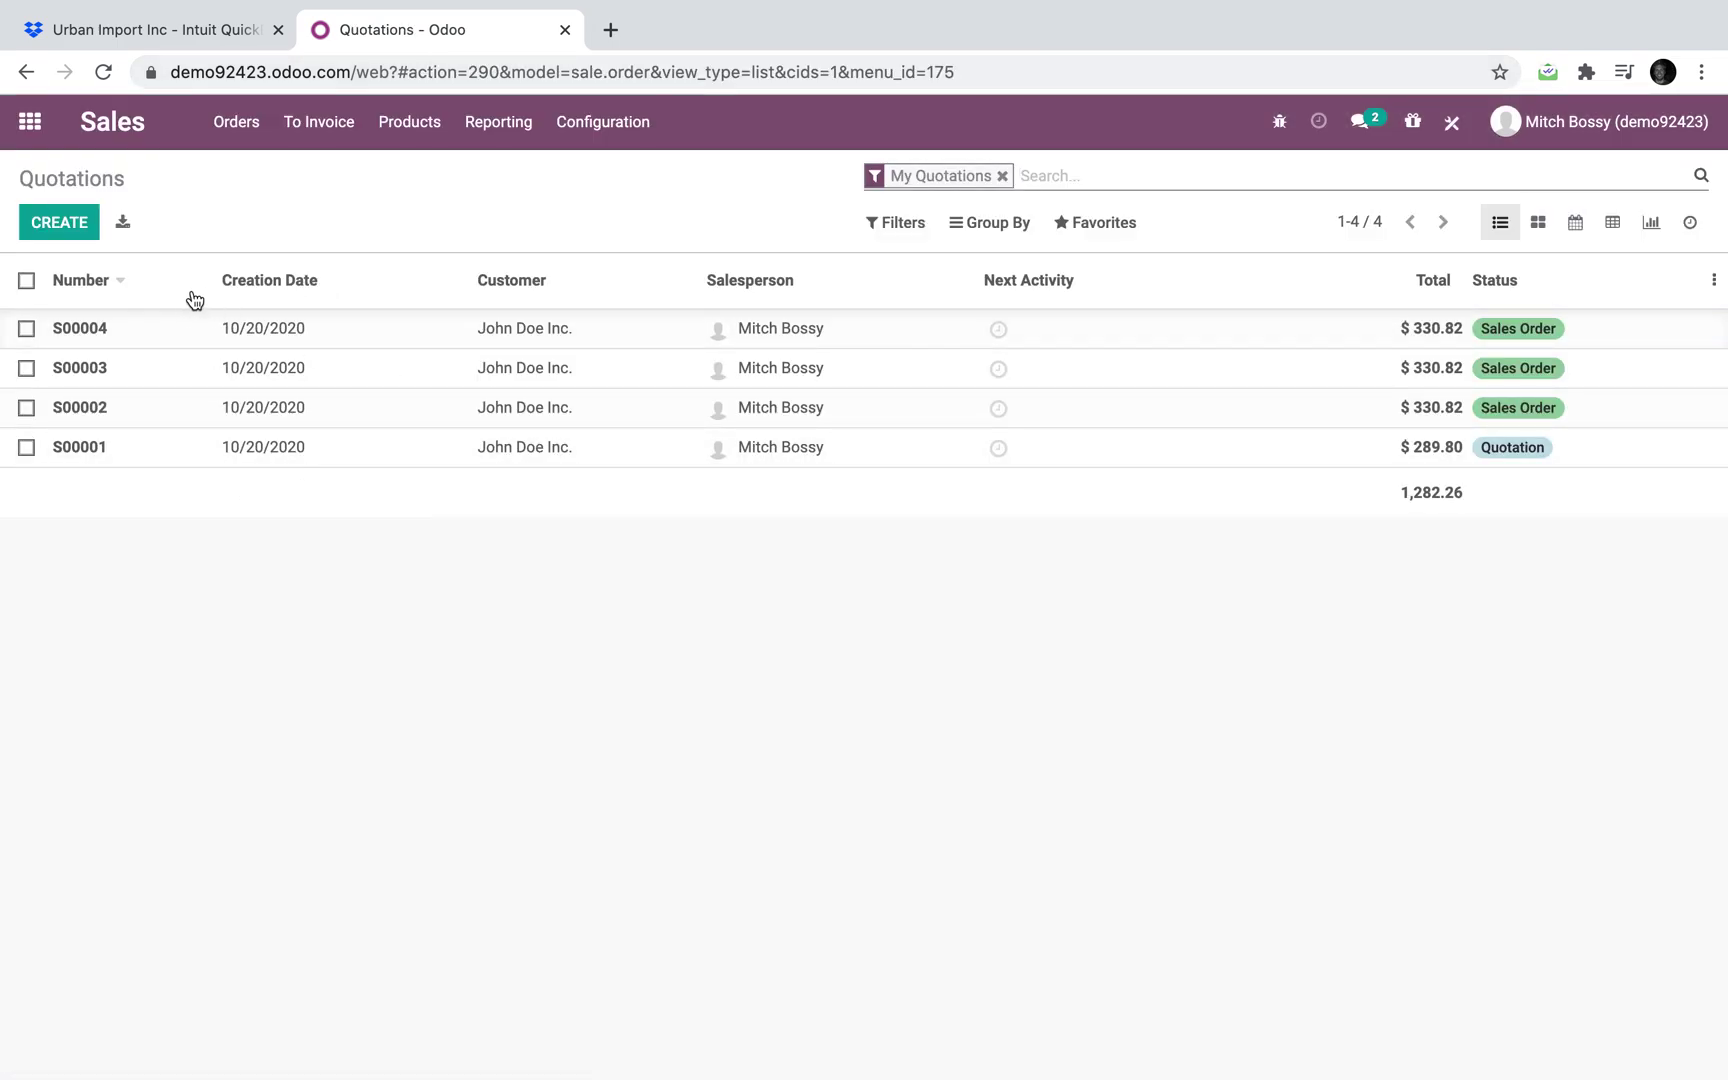
pyautogui.click(78, 232)
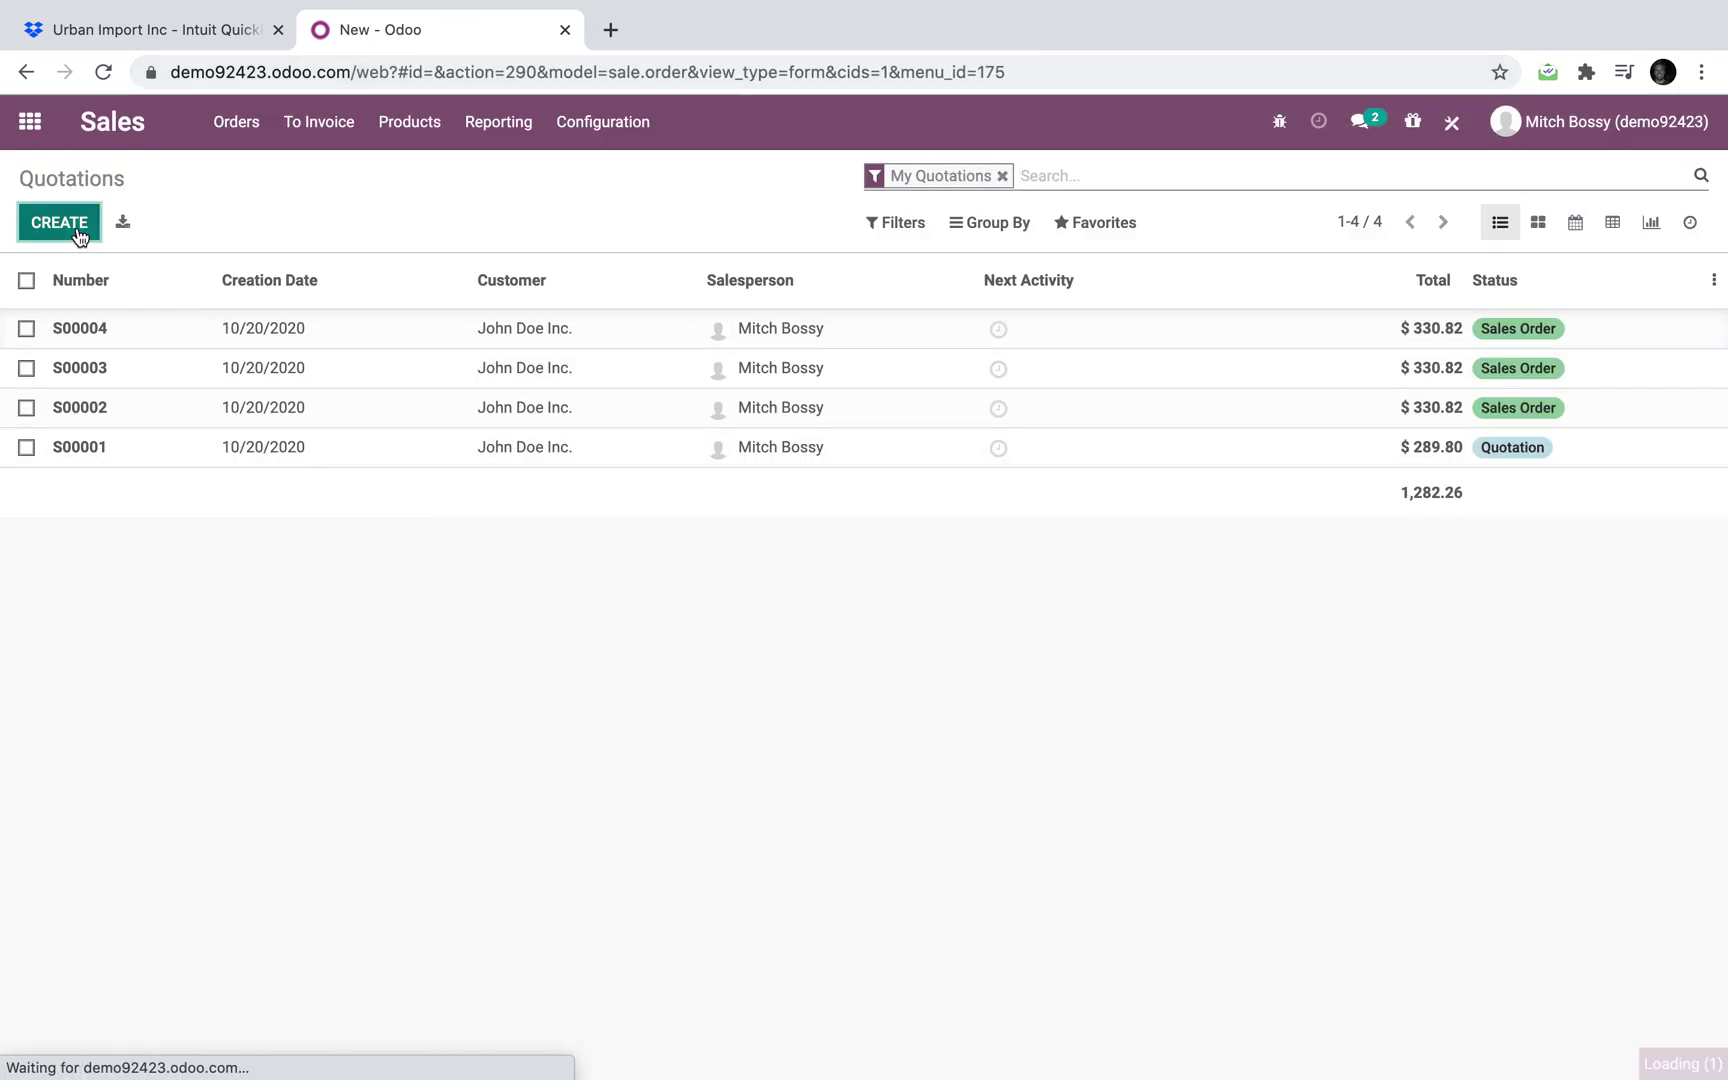
pyautogui.click(424, 488)
pyautogui.click(530, 529)
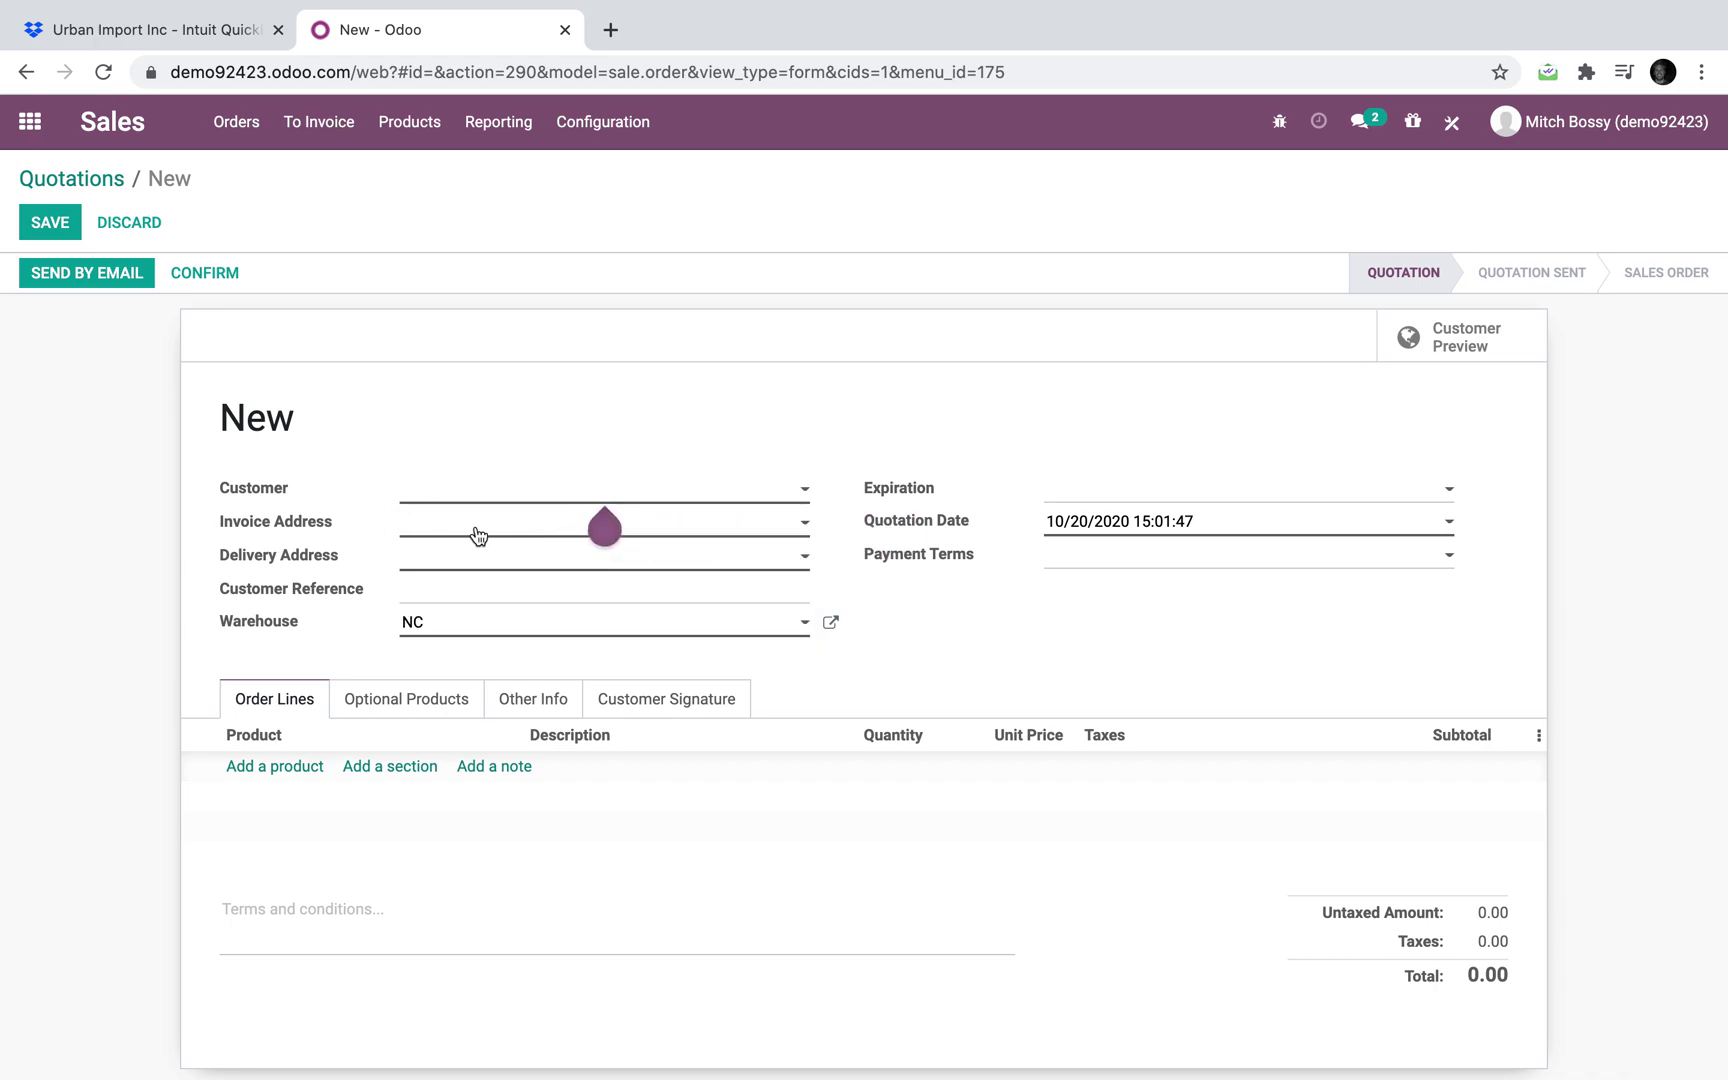
pyautogui.click(485, 501)
pyautogui.click(482, 522)
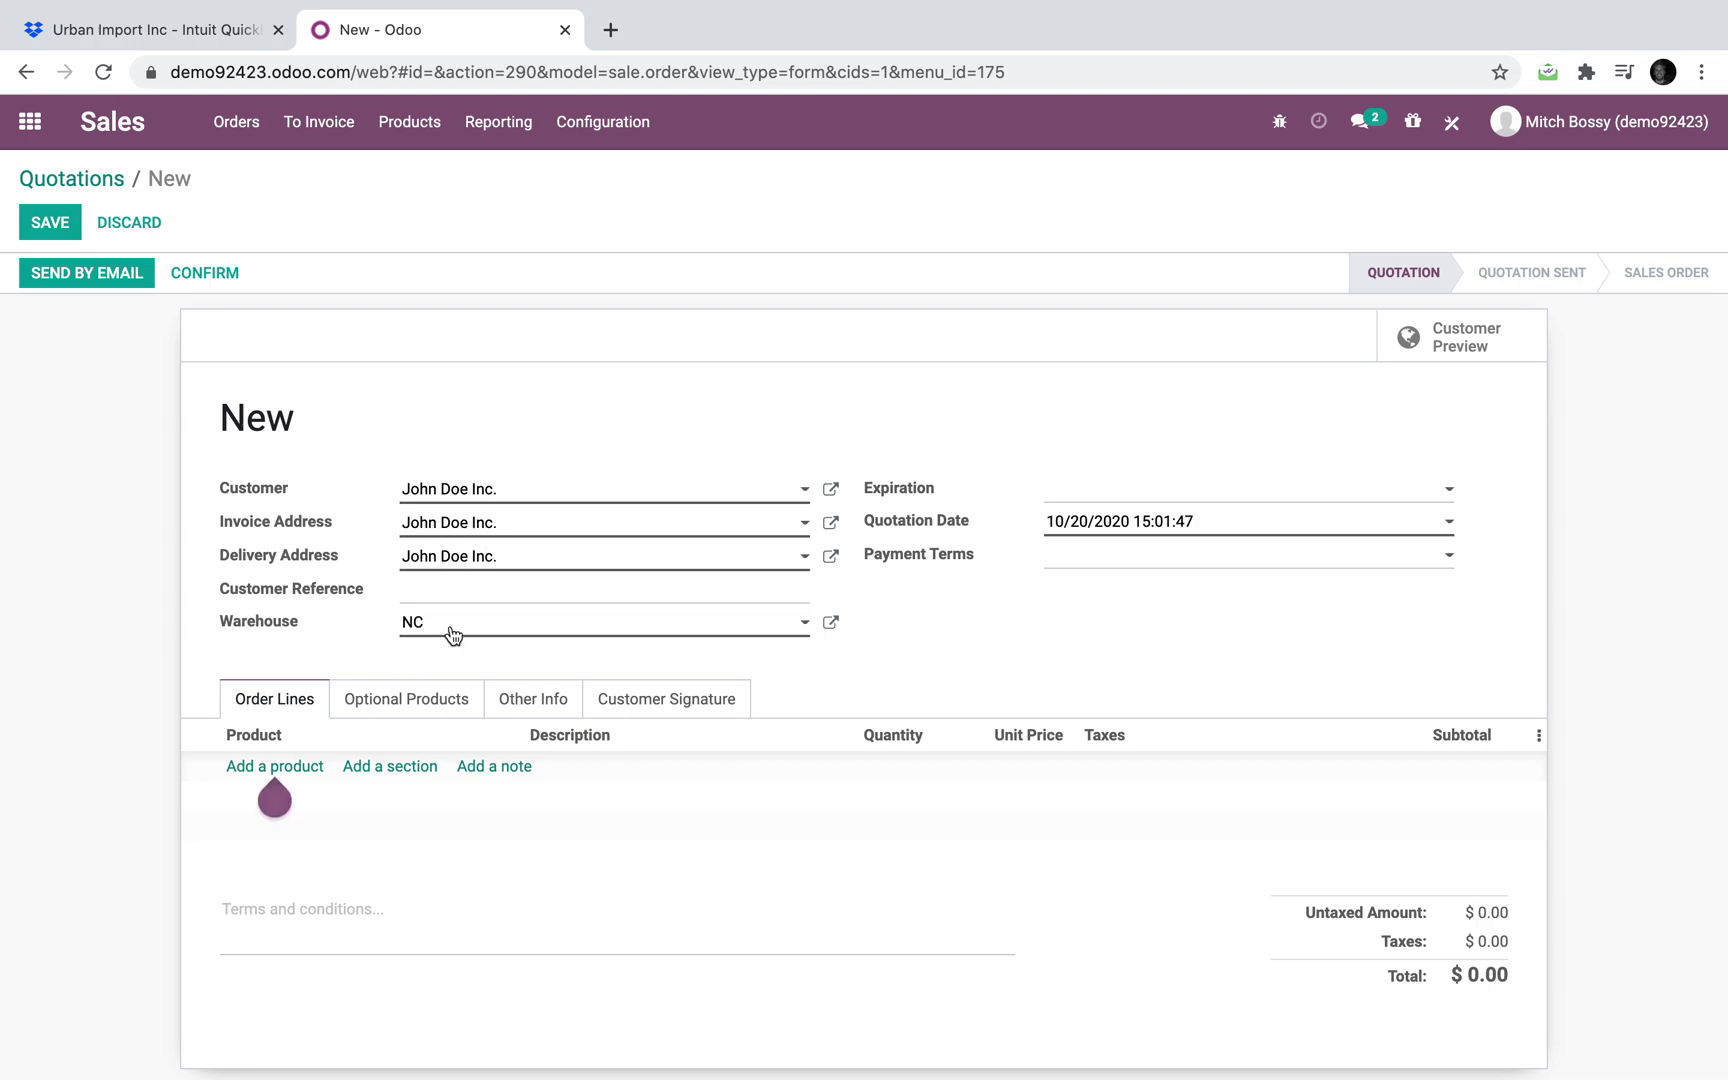
# Fill in the quotation's customer reference with the purchase order number, the warehouse with NC and the payment terms with Immediate Payment
pyautogui.click(472, 592)
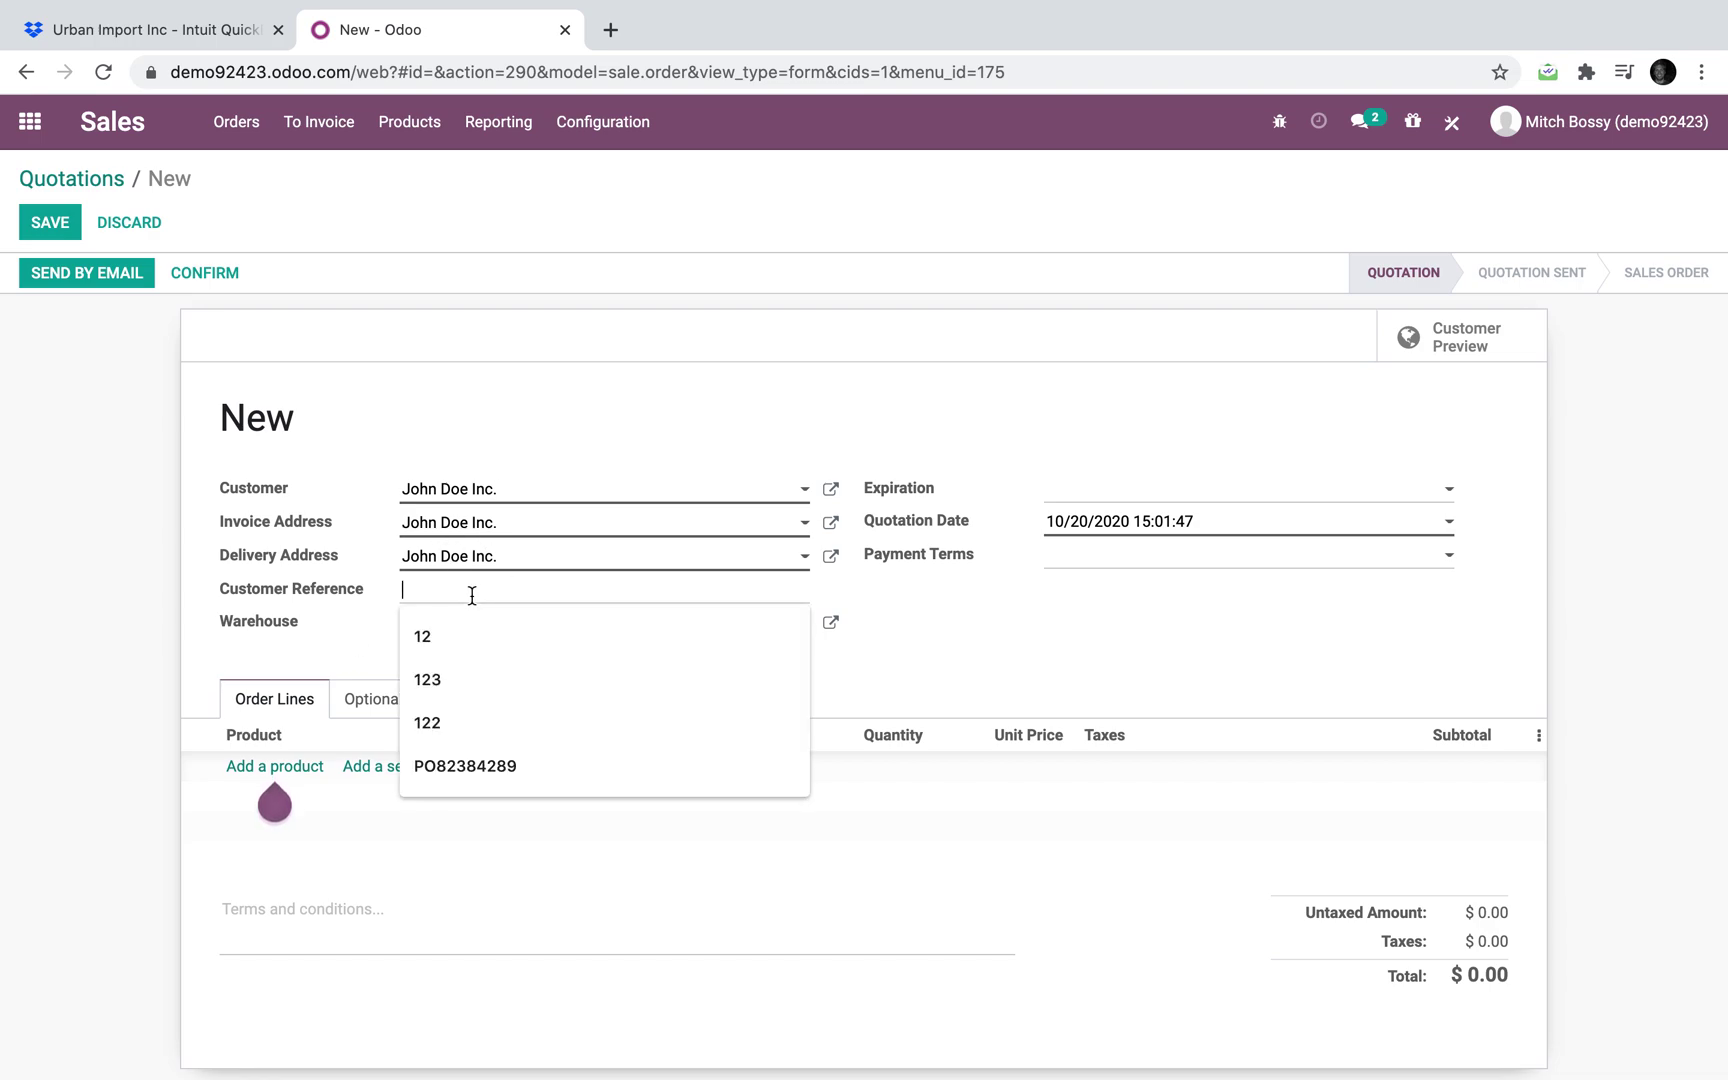
pyautogui.click(505, 765)
pyautogui.click(503, 632)
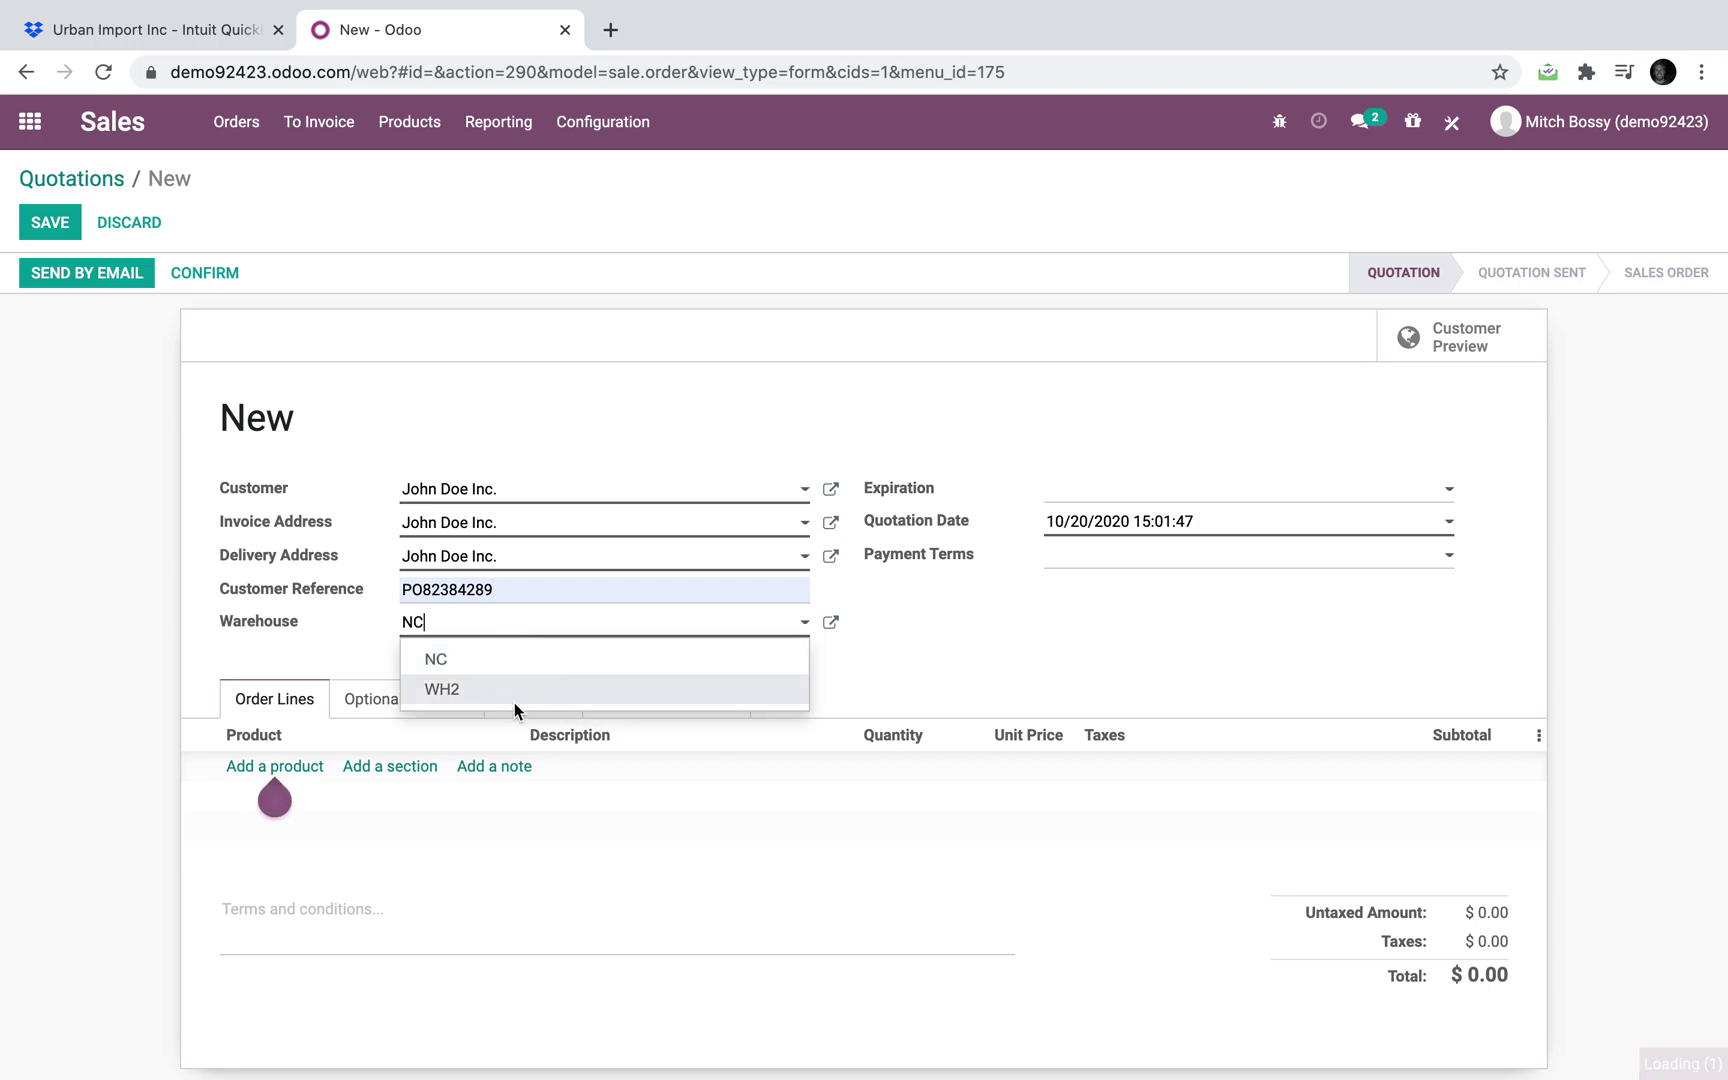
pyautogui.click(529, 659)
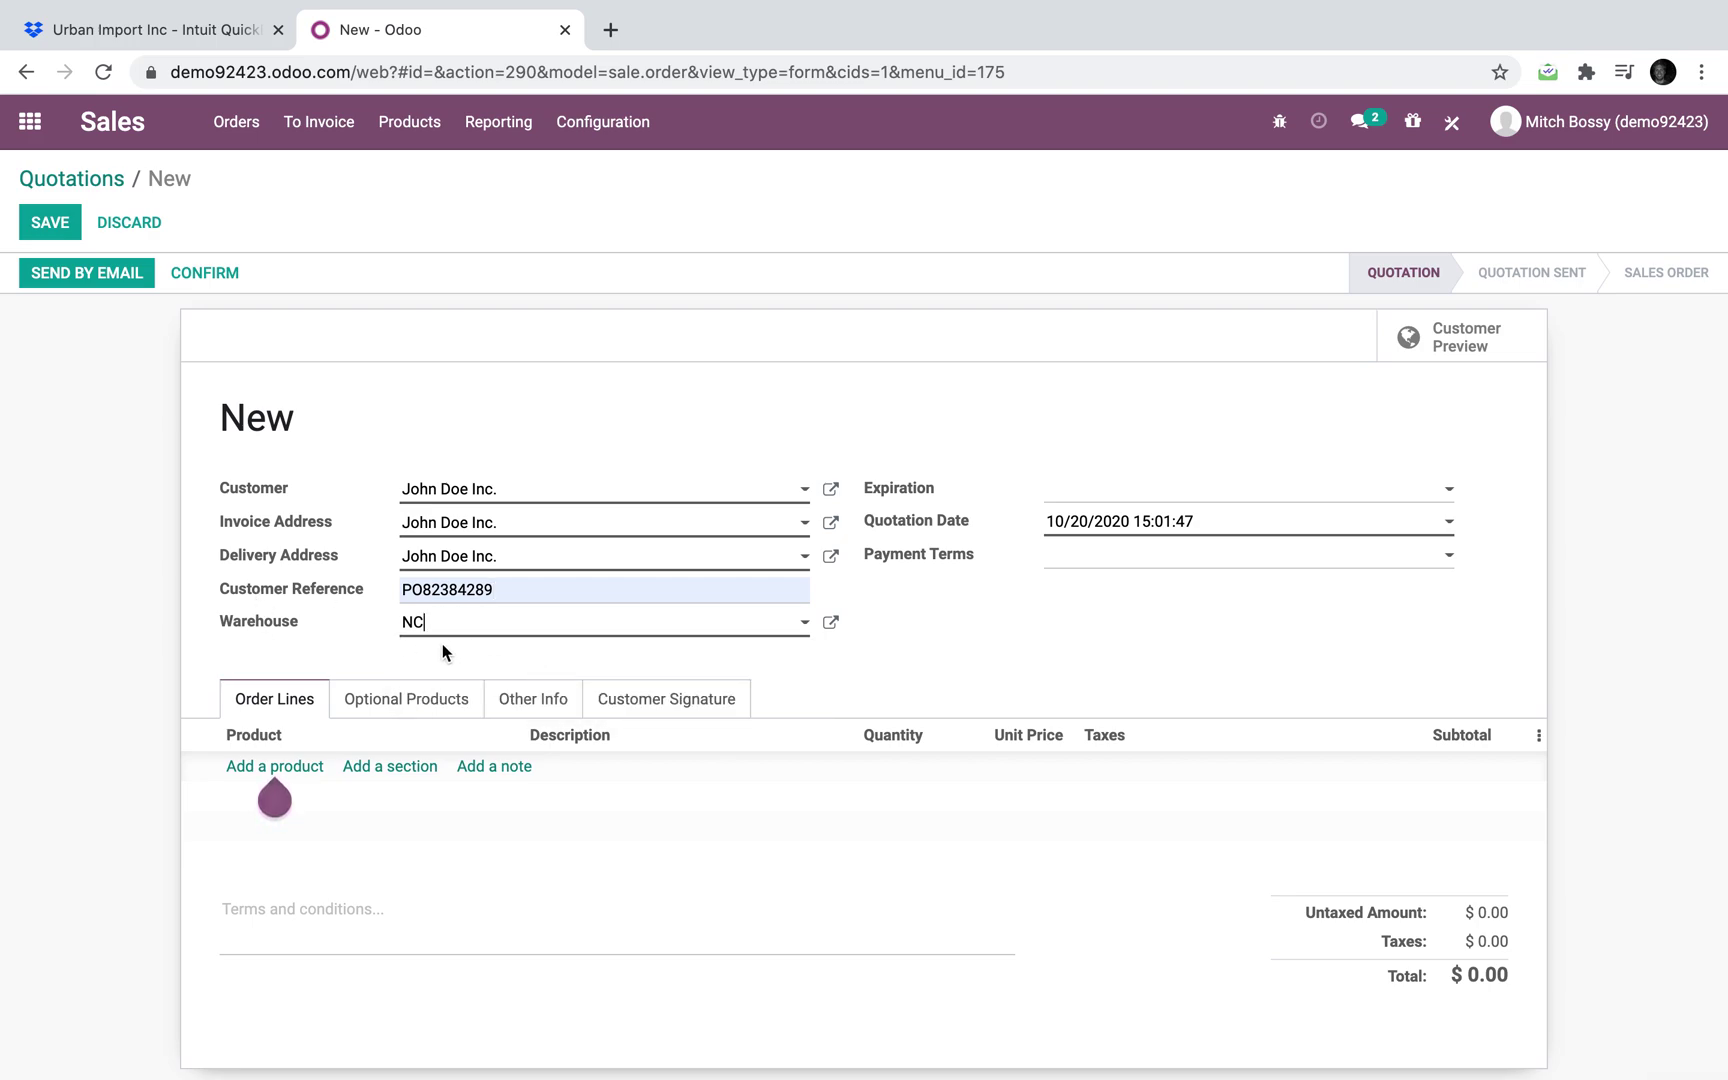
pyautogui.click(479, 635)
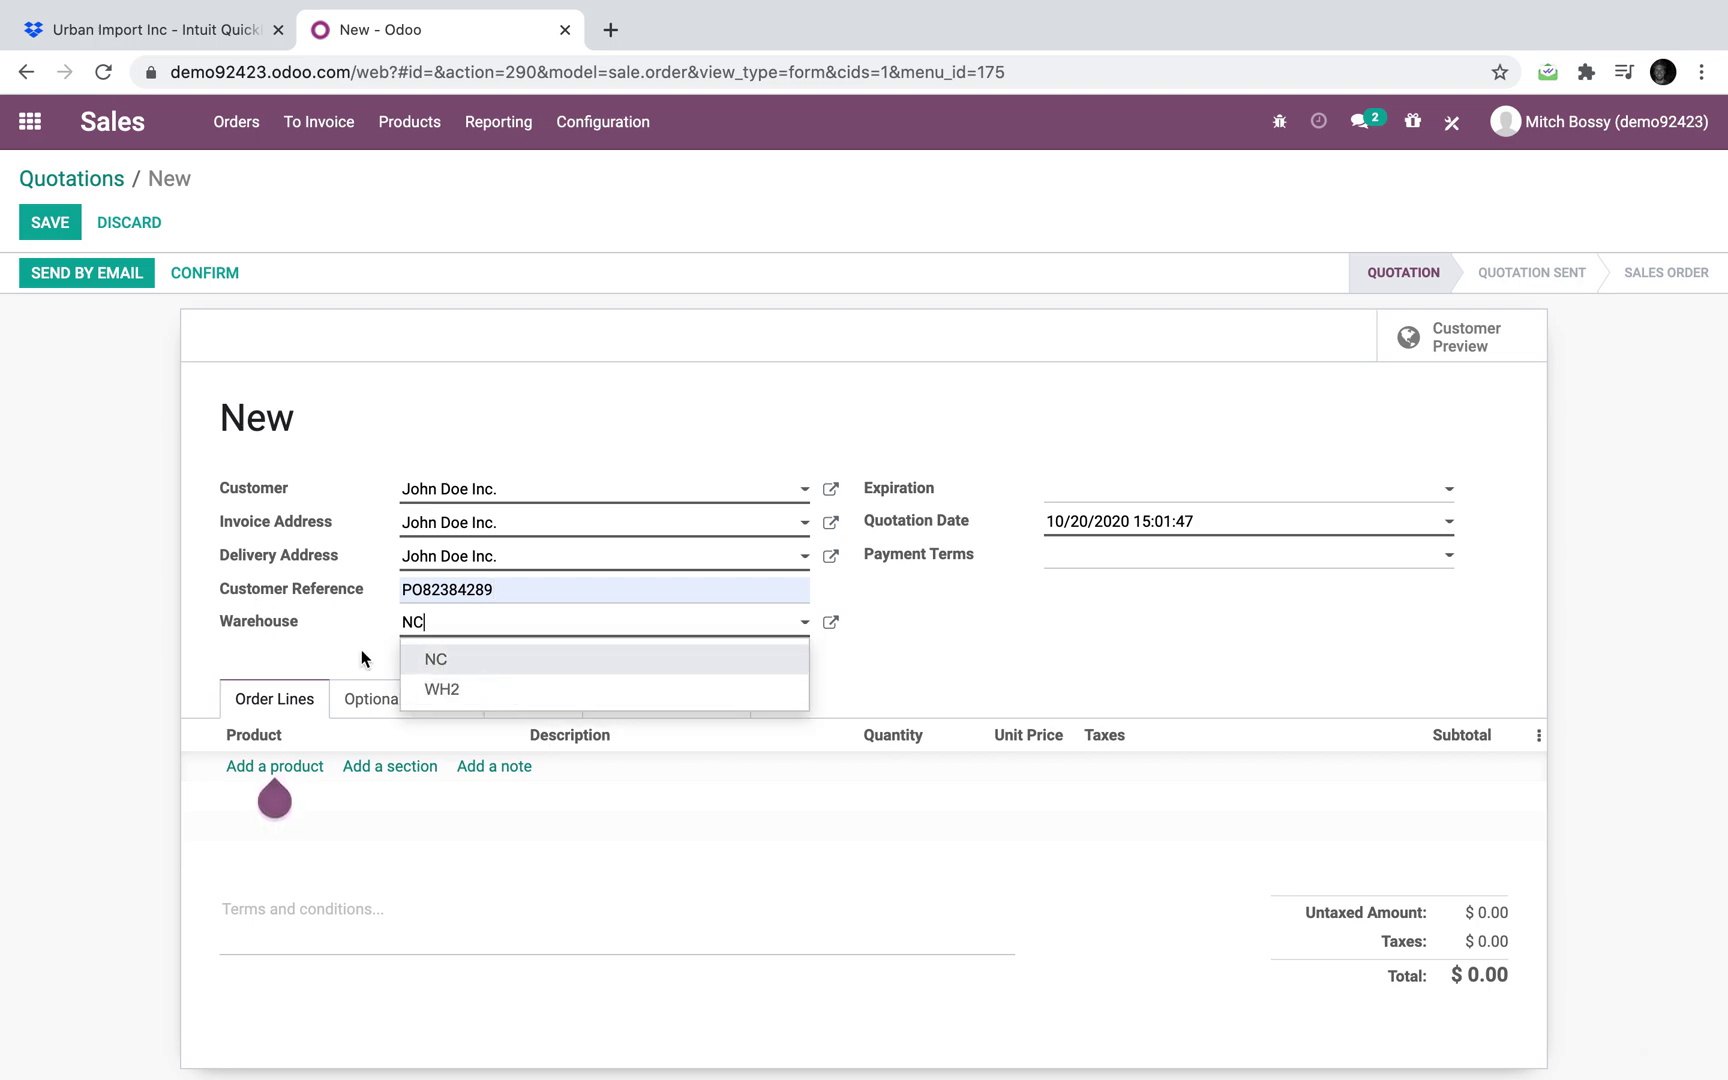
pyautogui.click(464, 662)
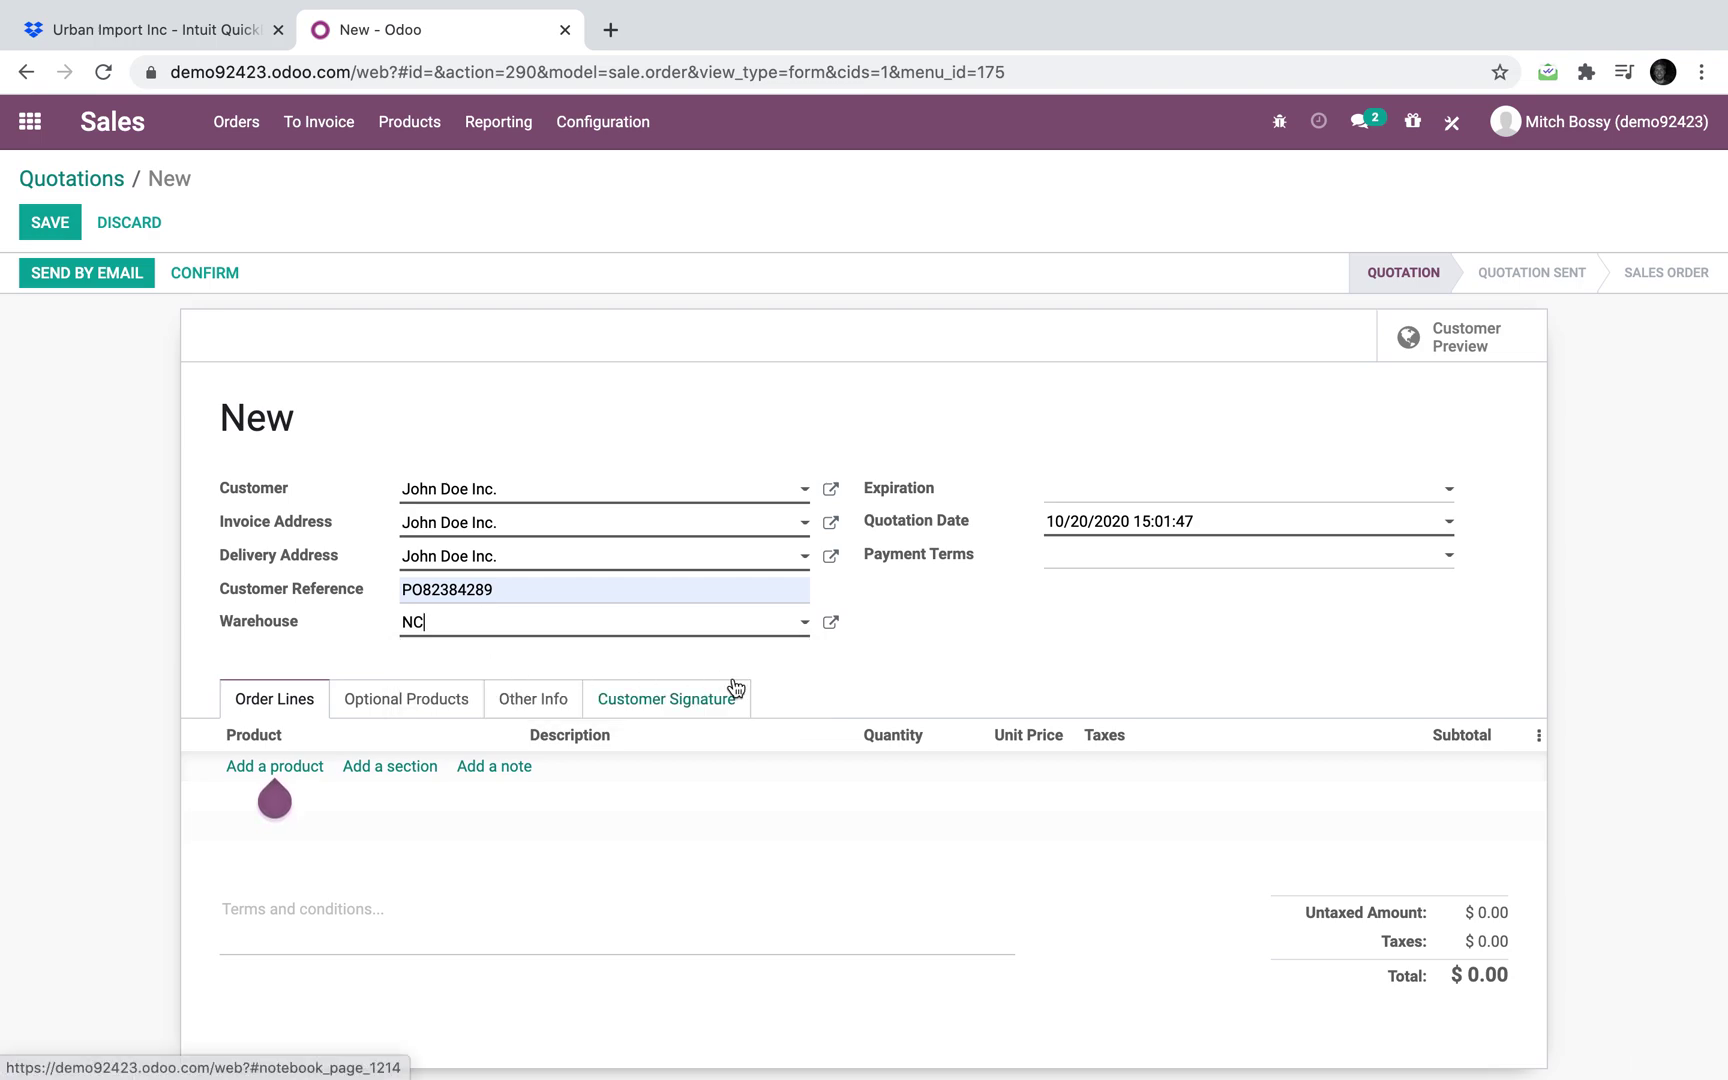
pyautogui.click(1129, 568)
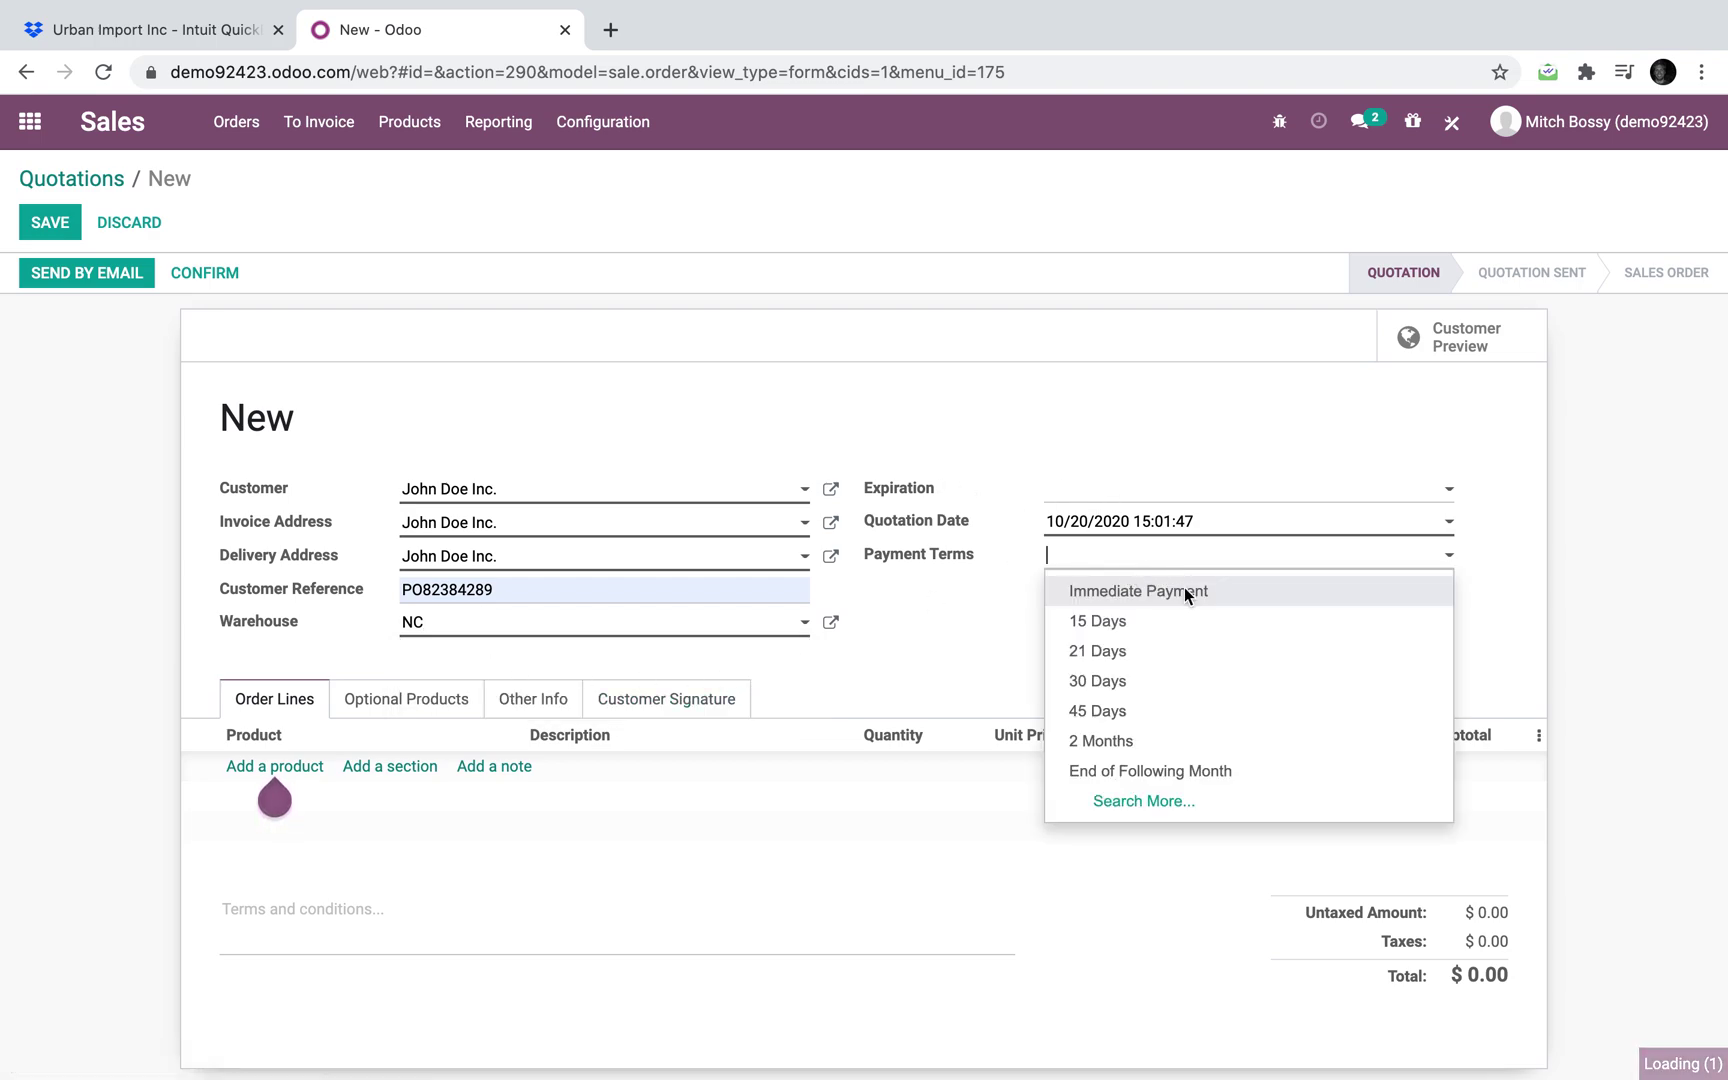
pyautogui.click(1189, 600)
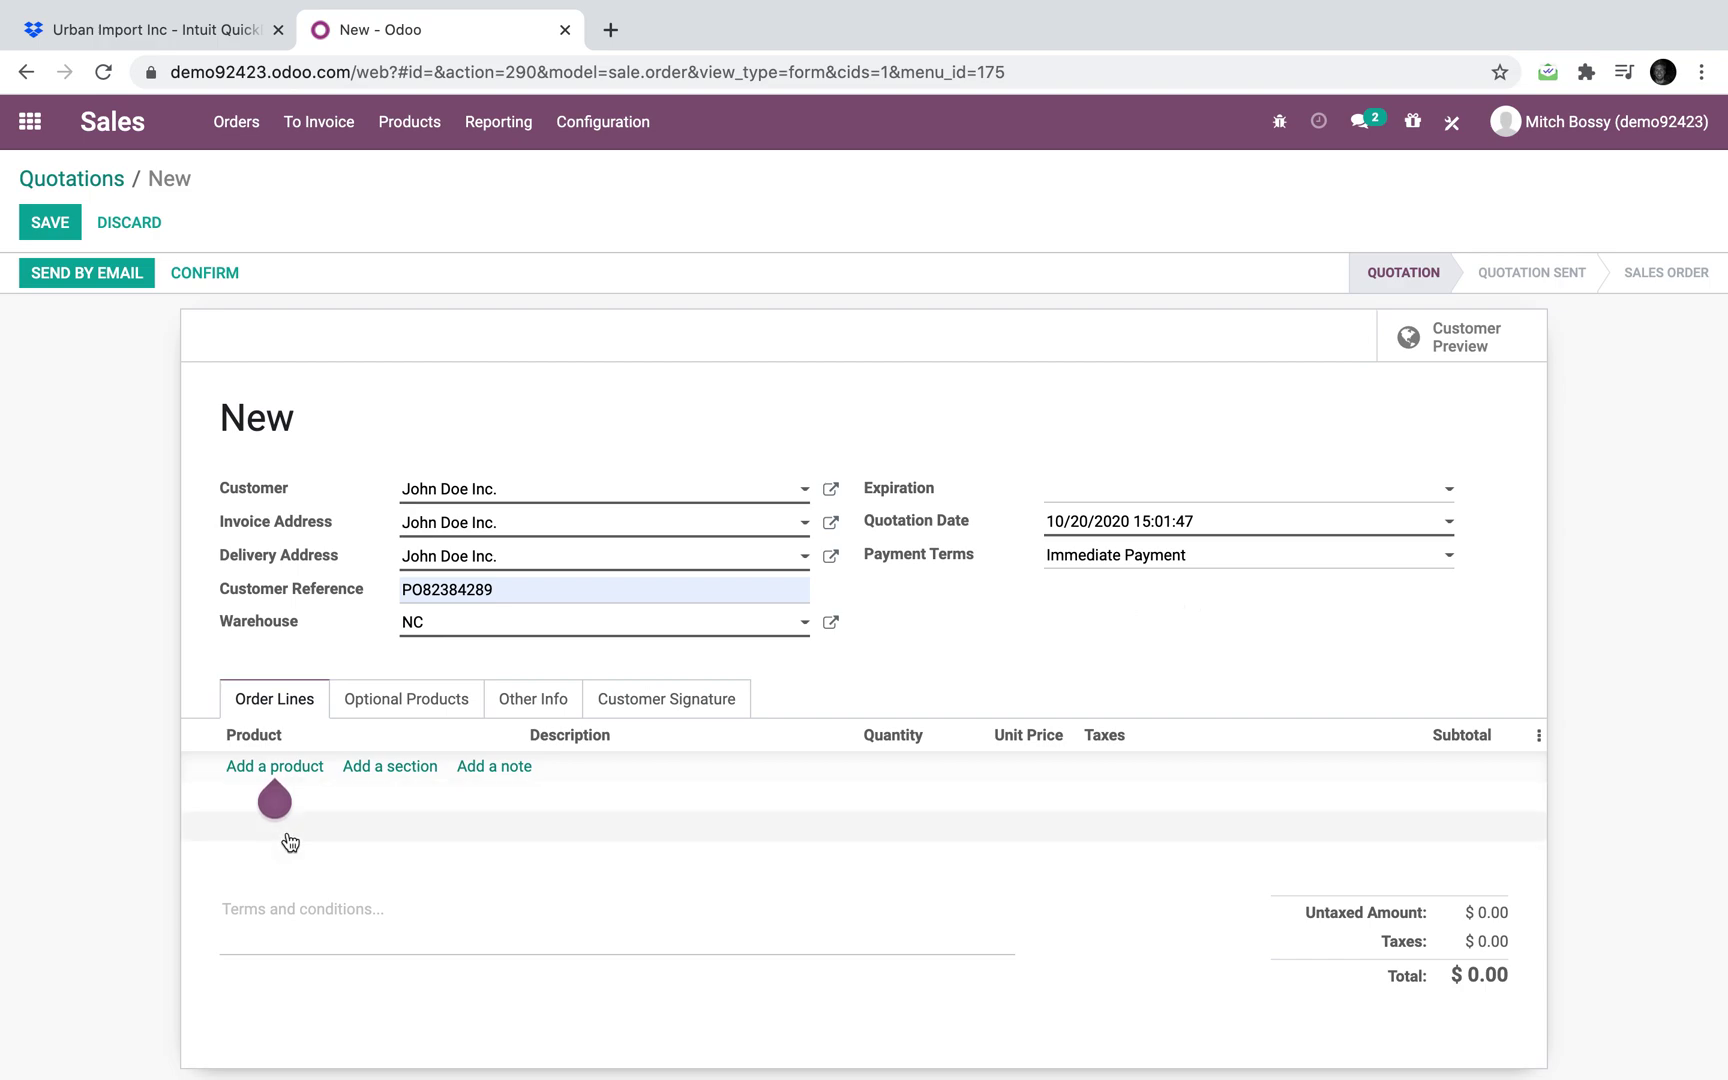
# Add the product FO-T704FU as an order line on the new quotation
pyautogui.click(305, 767)
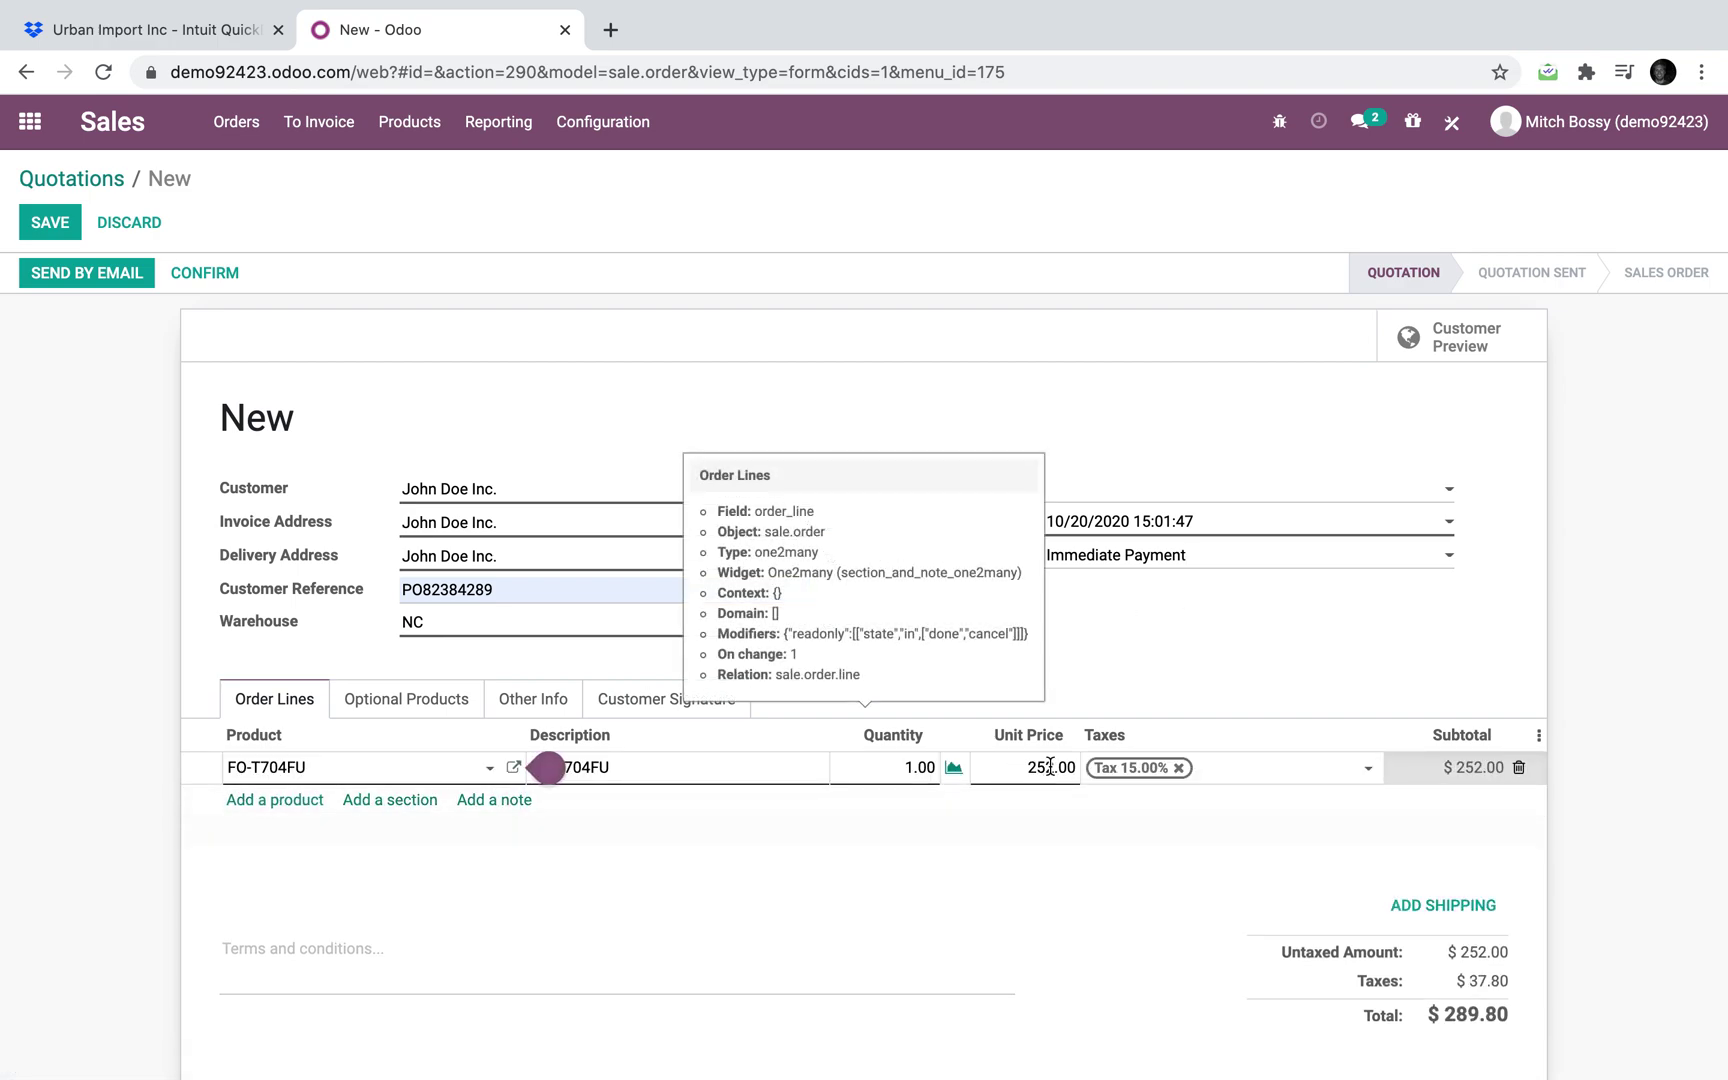
pyautogui.click(1238, 625)
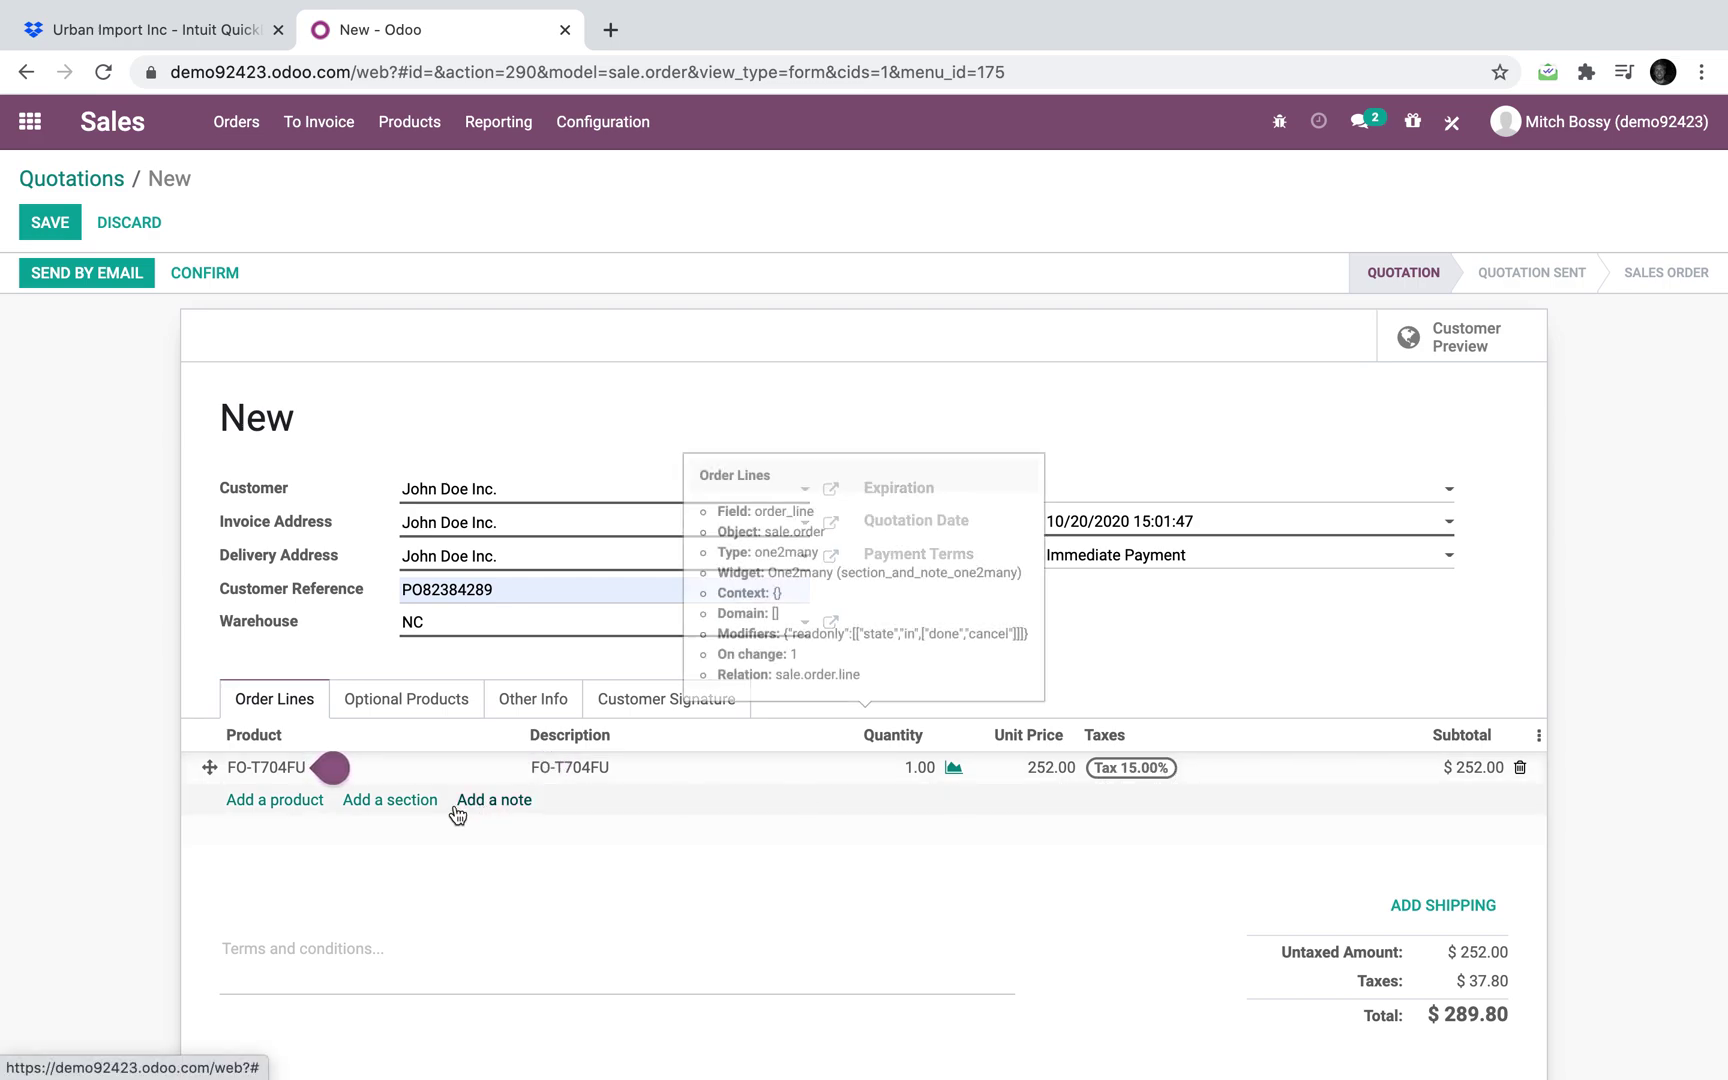
pyautogui.click(276, 805)
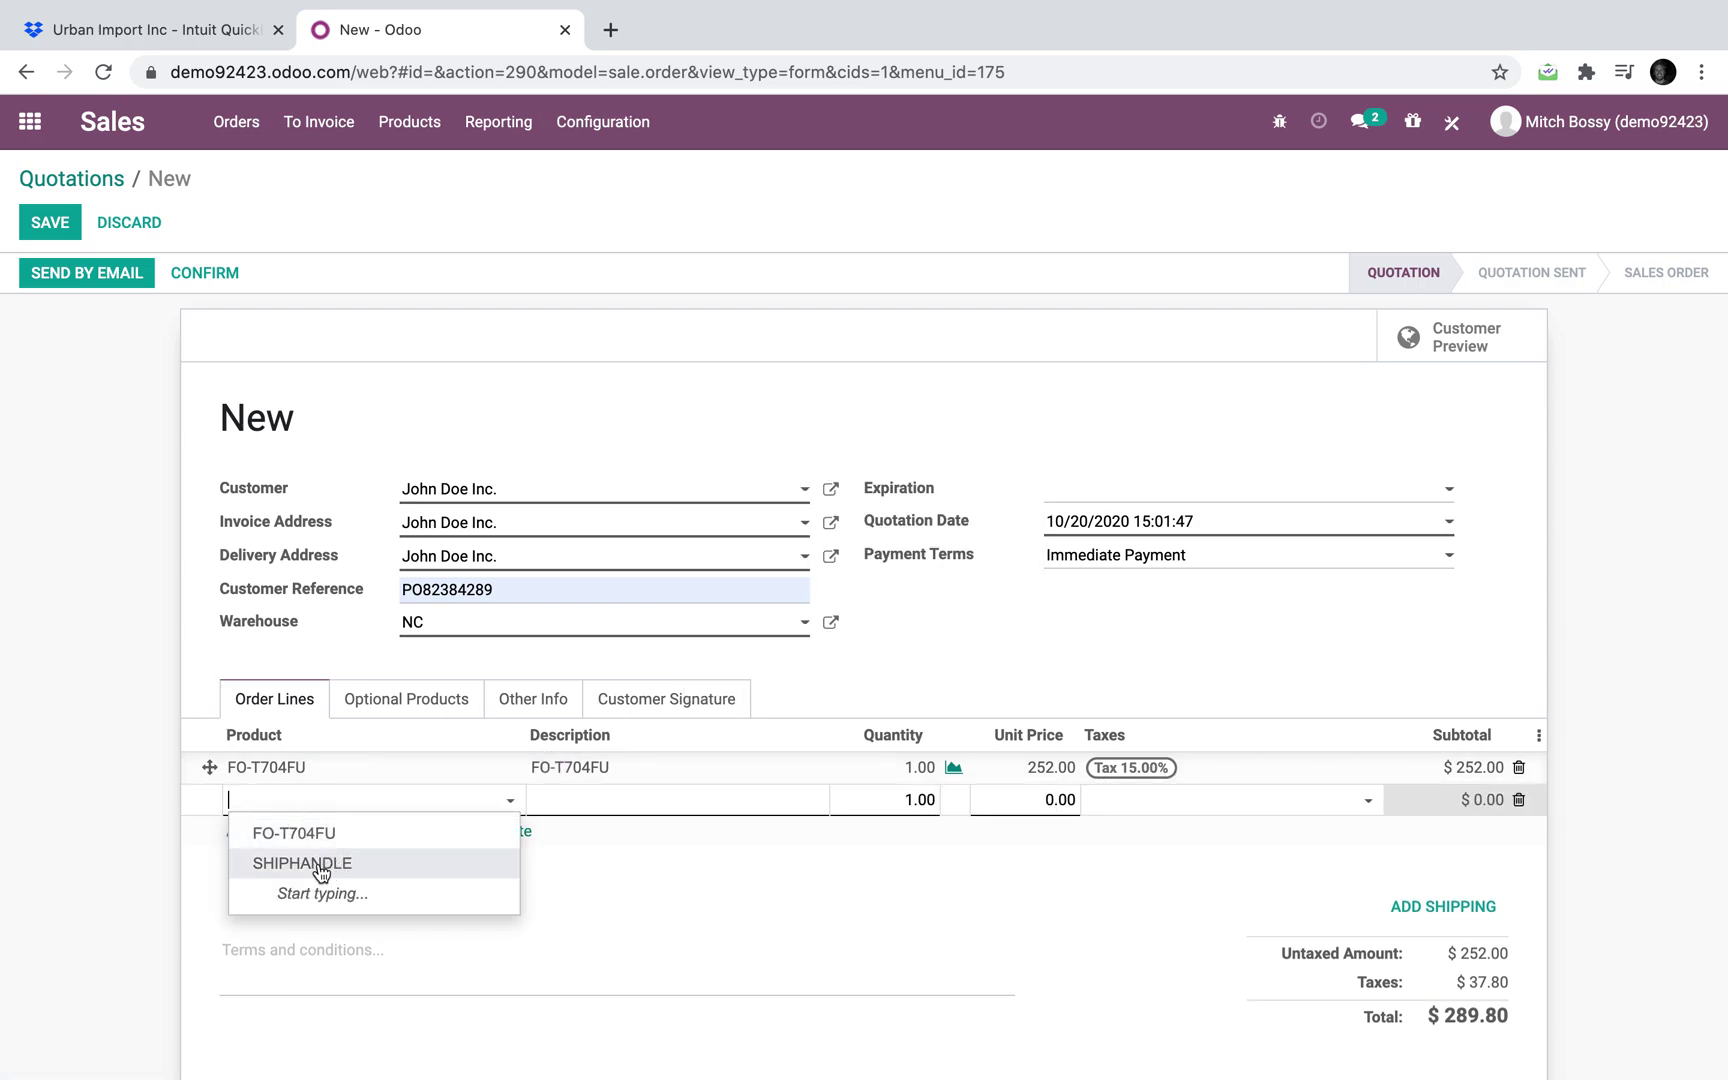
pyautogui.click(8, 821)
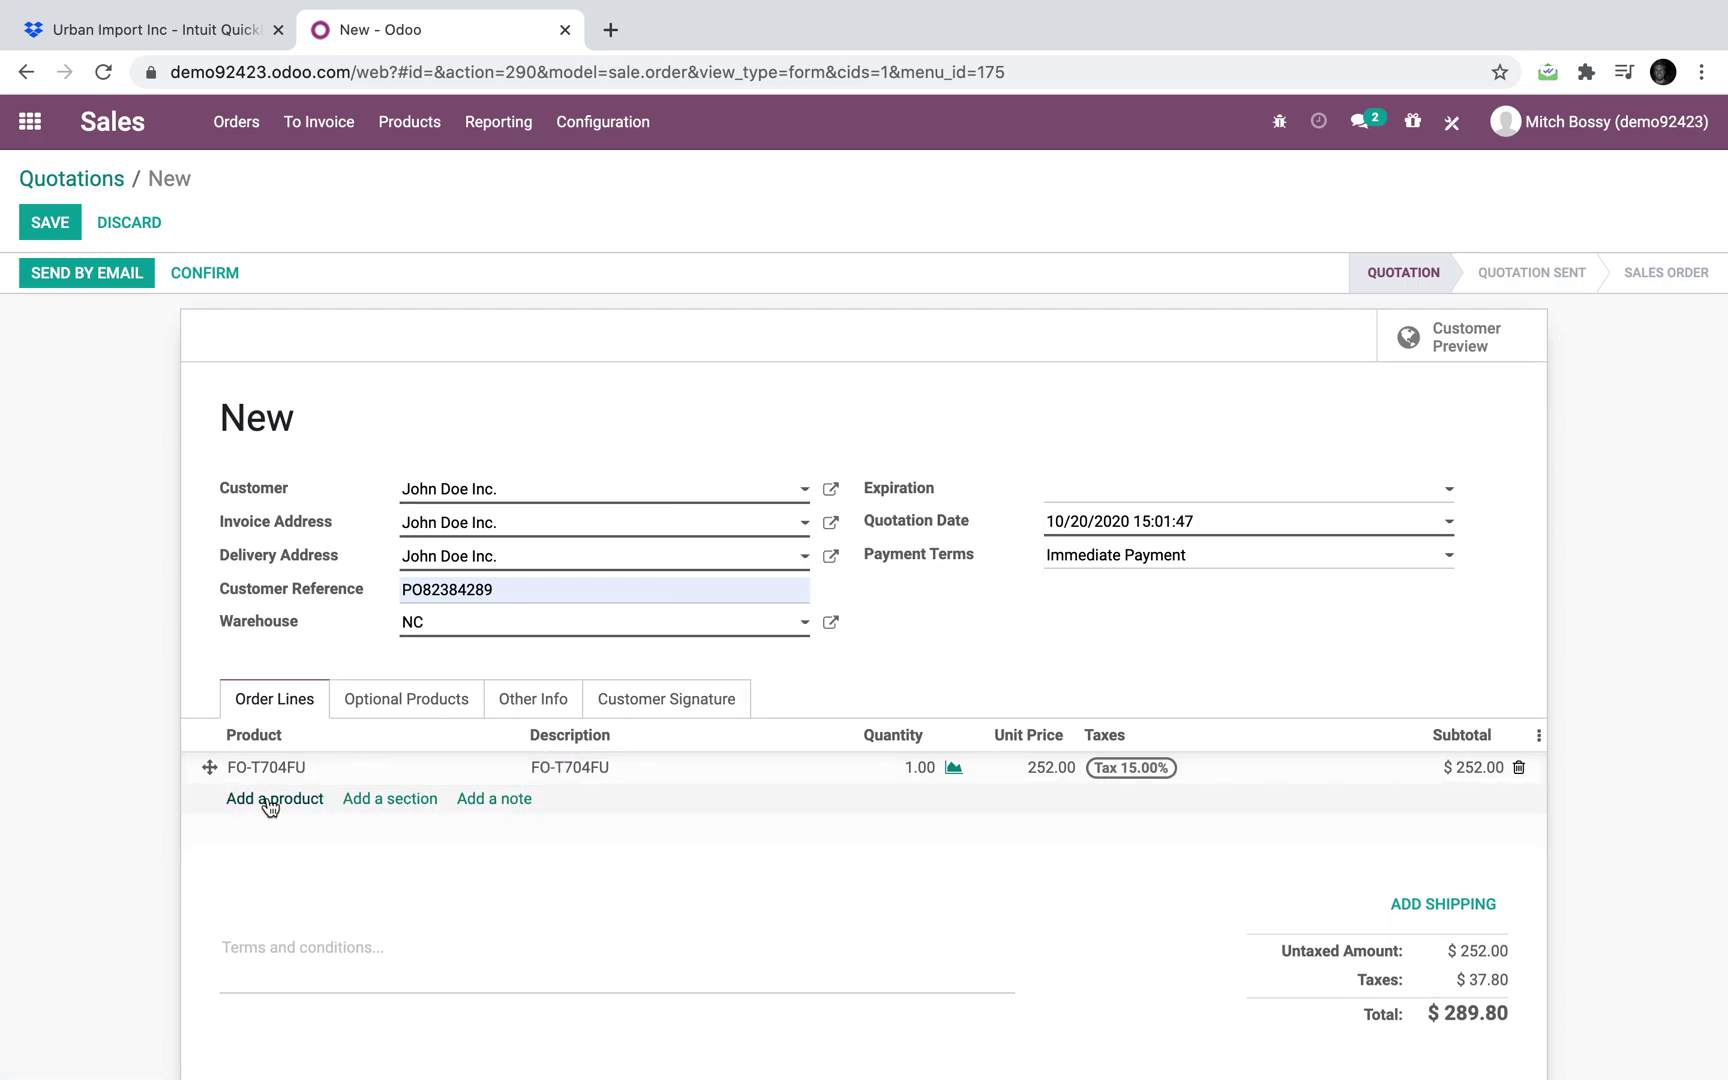
pyautogui.click(278, 804)
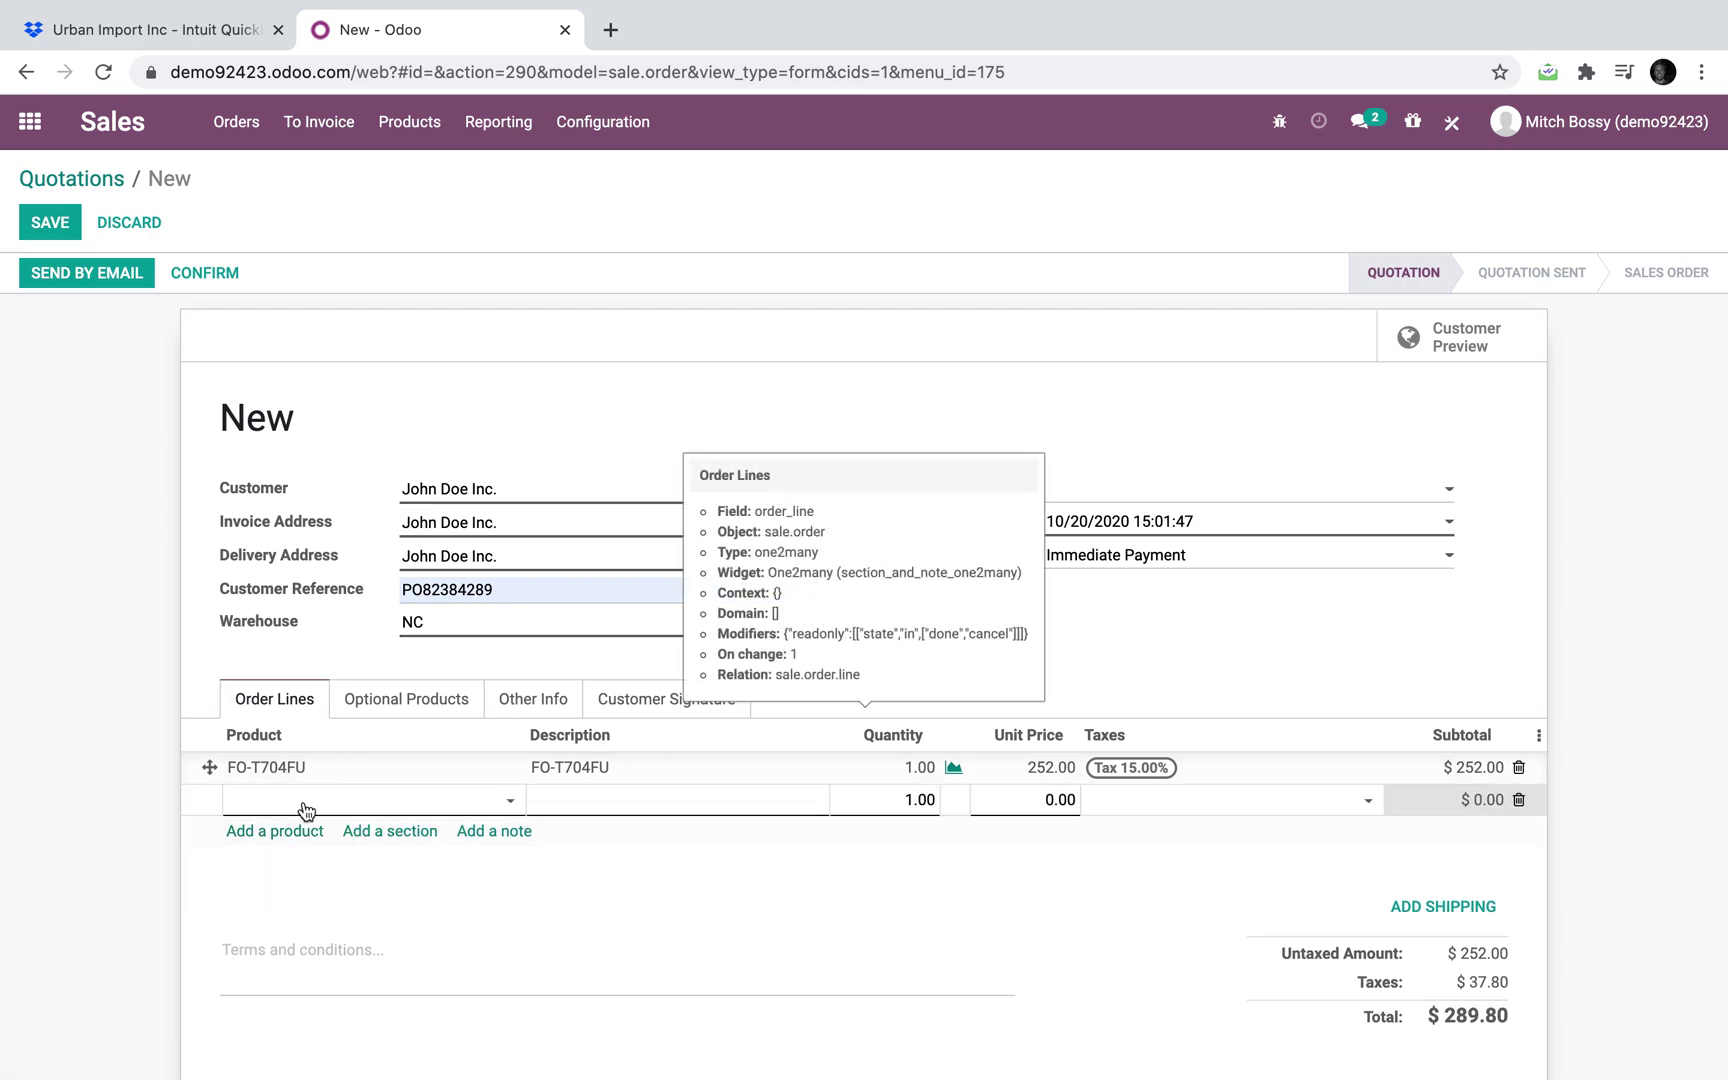
pyautogui.click(120, 808)
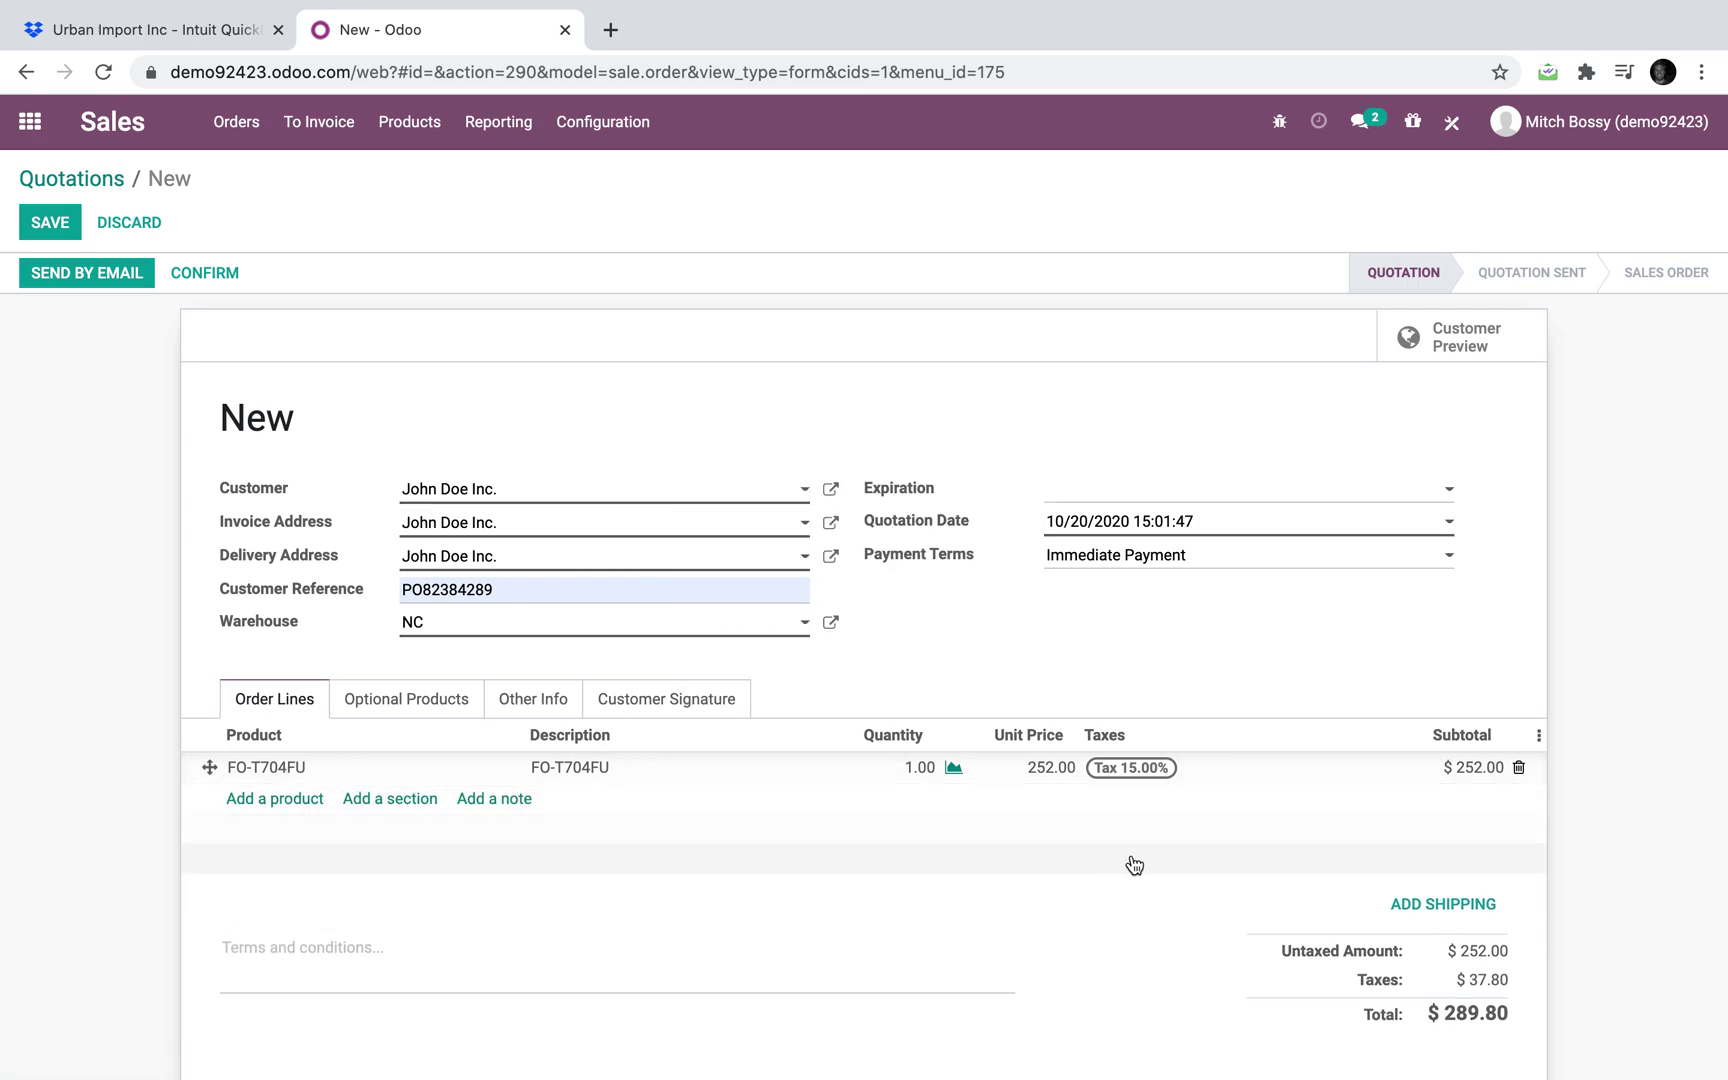
# Add Fedex US shipping at the carrier's retrieved rate to the quotation and confirm it as a sales order
pyautogui.click(1456, 915)
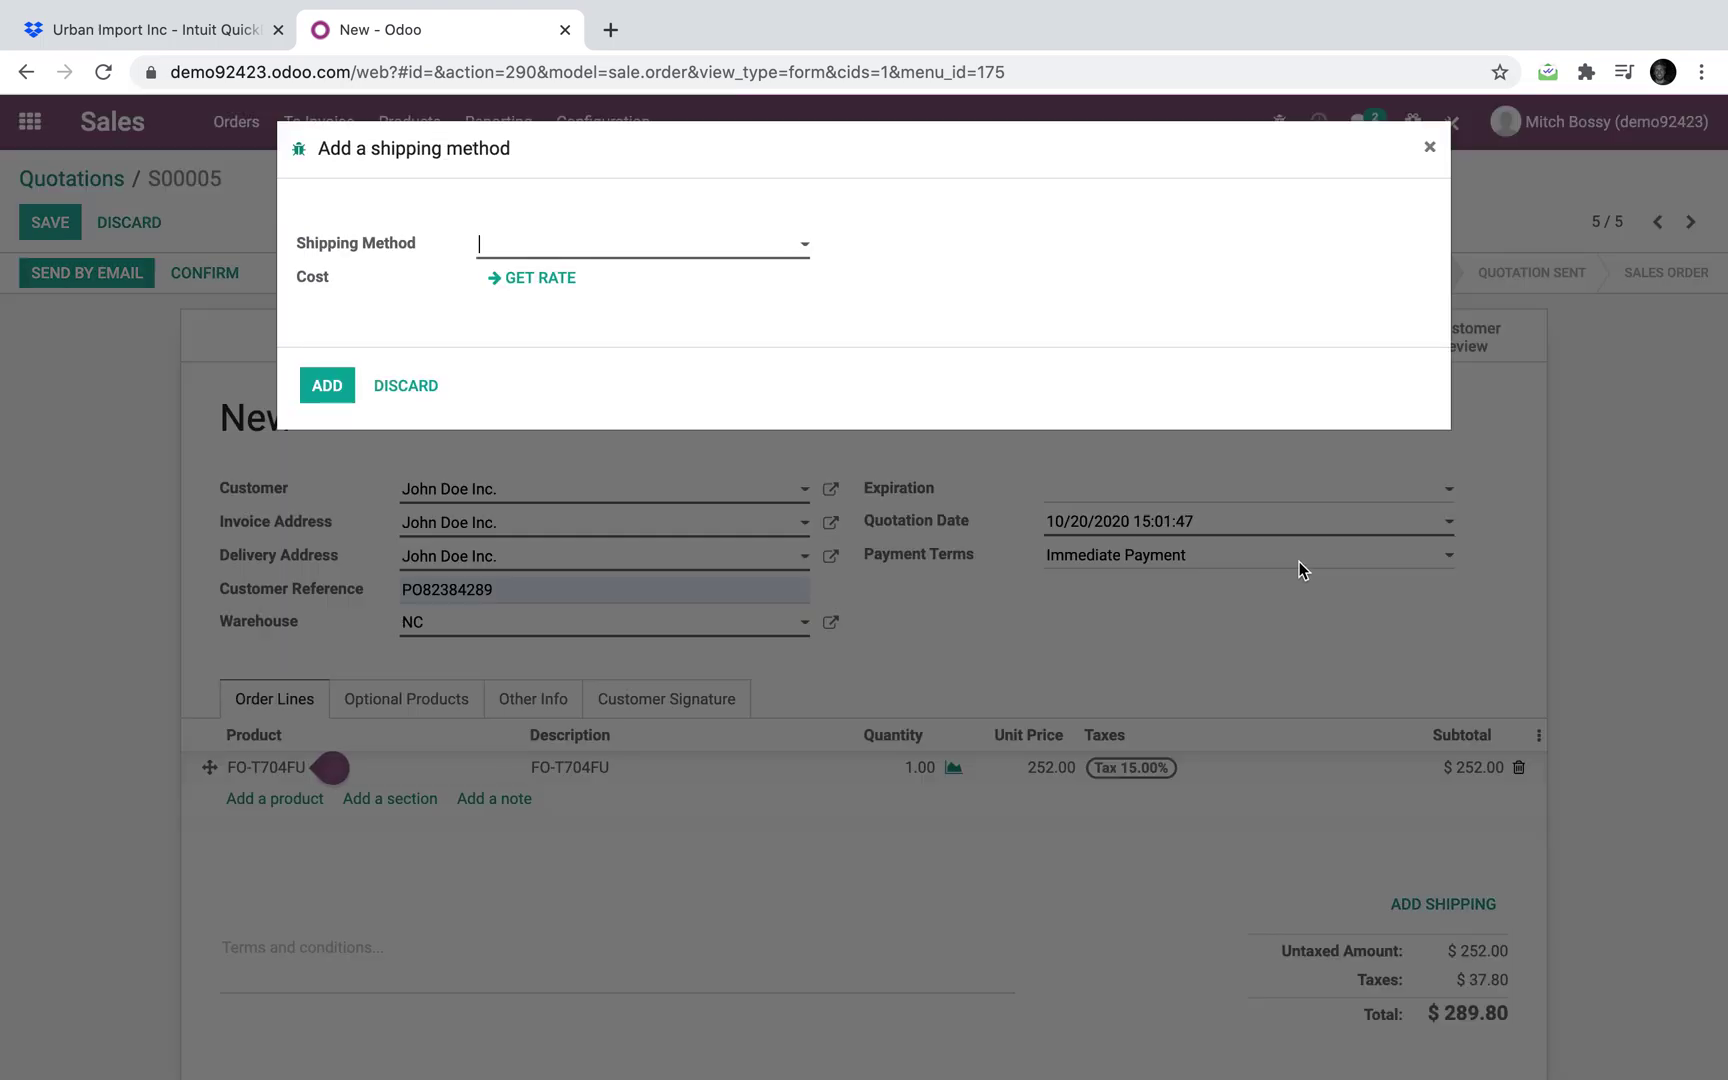
pyautogui.click(601, 252)
pyautogui.click(636, 332)
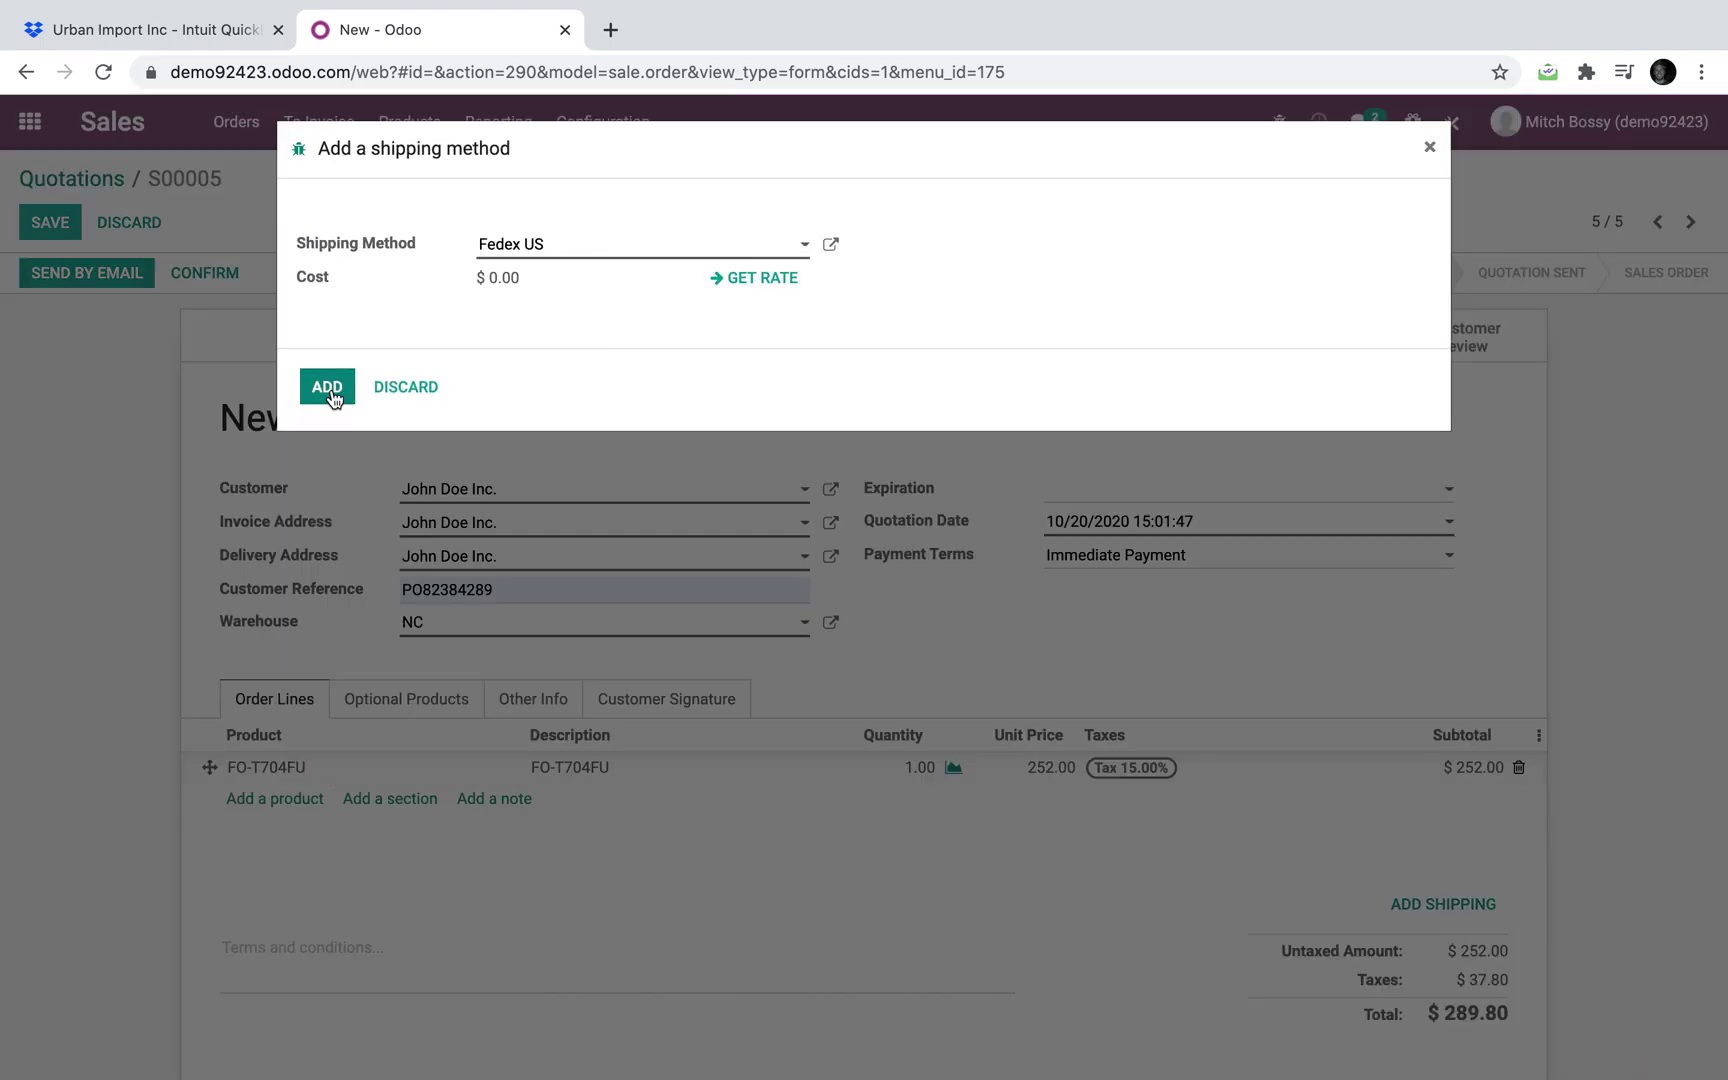
pyautogui.click(739, 280)
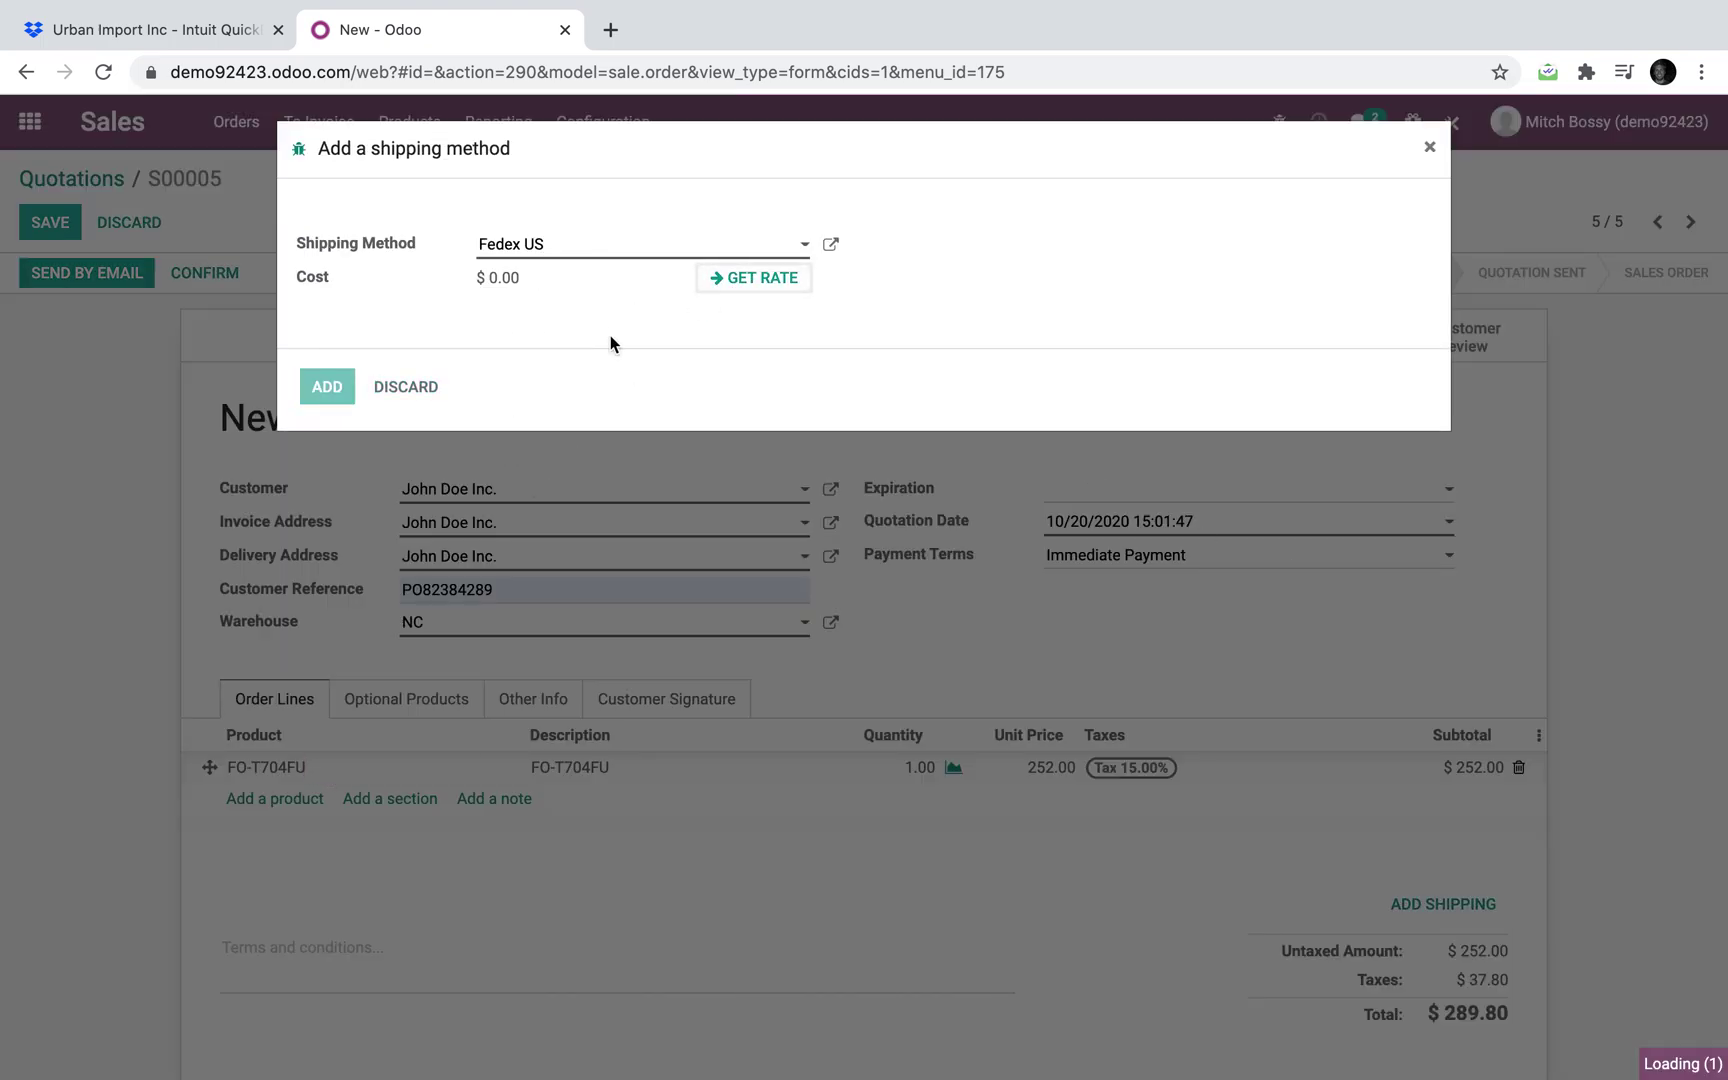
pyautogui.click(327, 474)
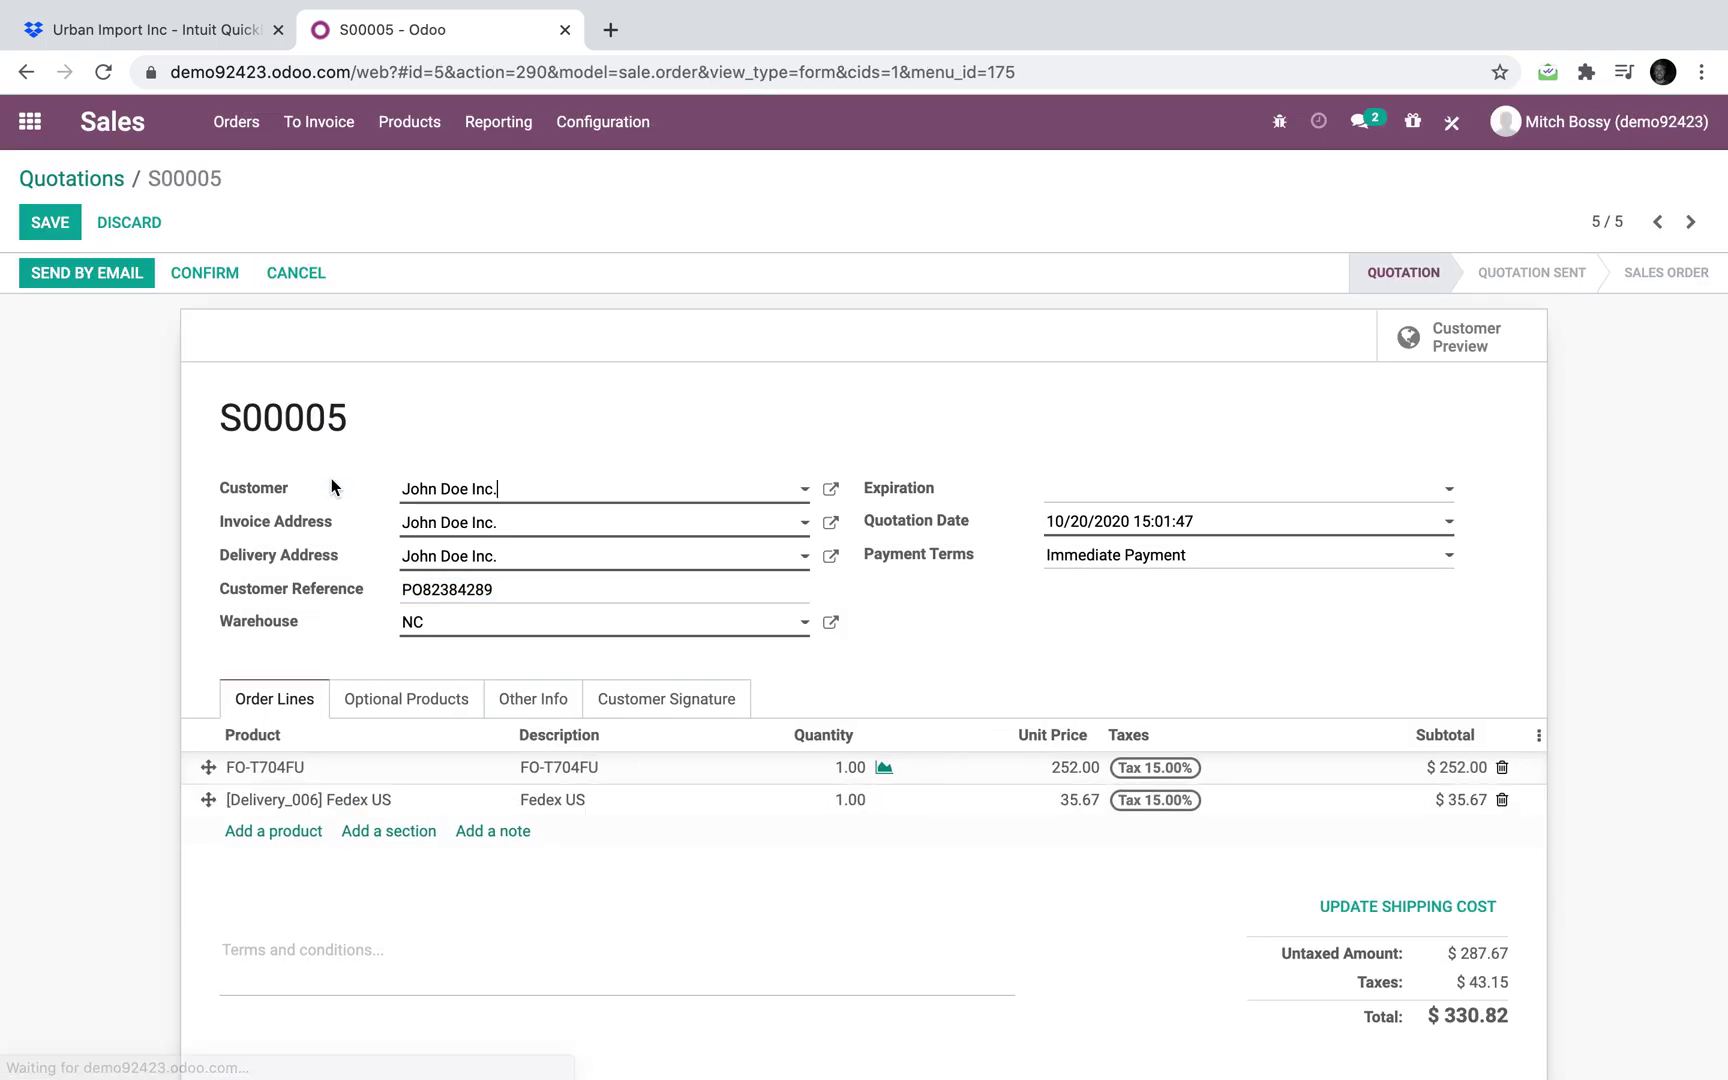
pyautogui.click(88, 273)
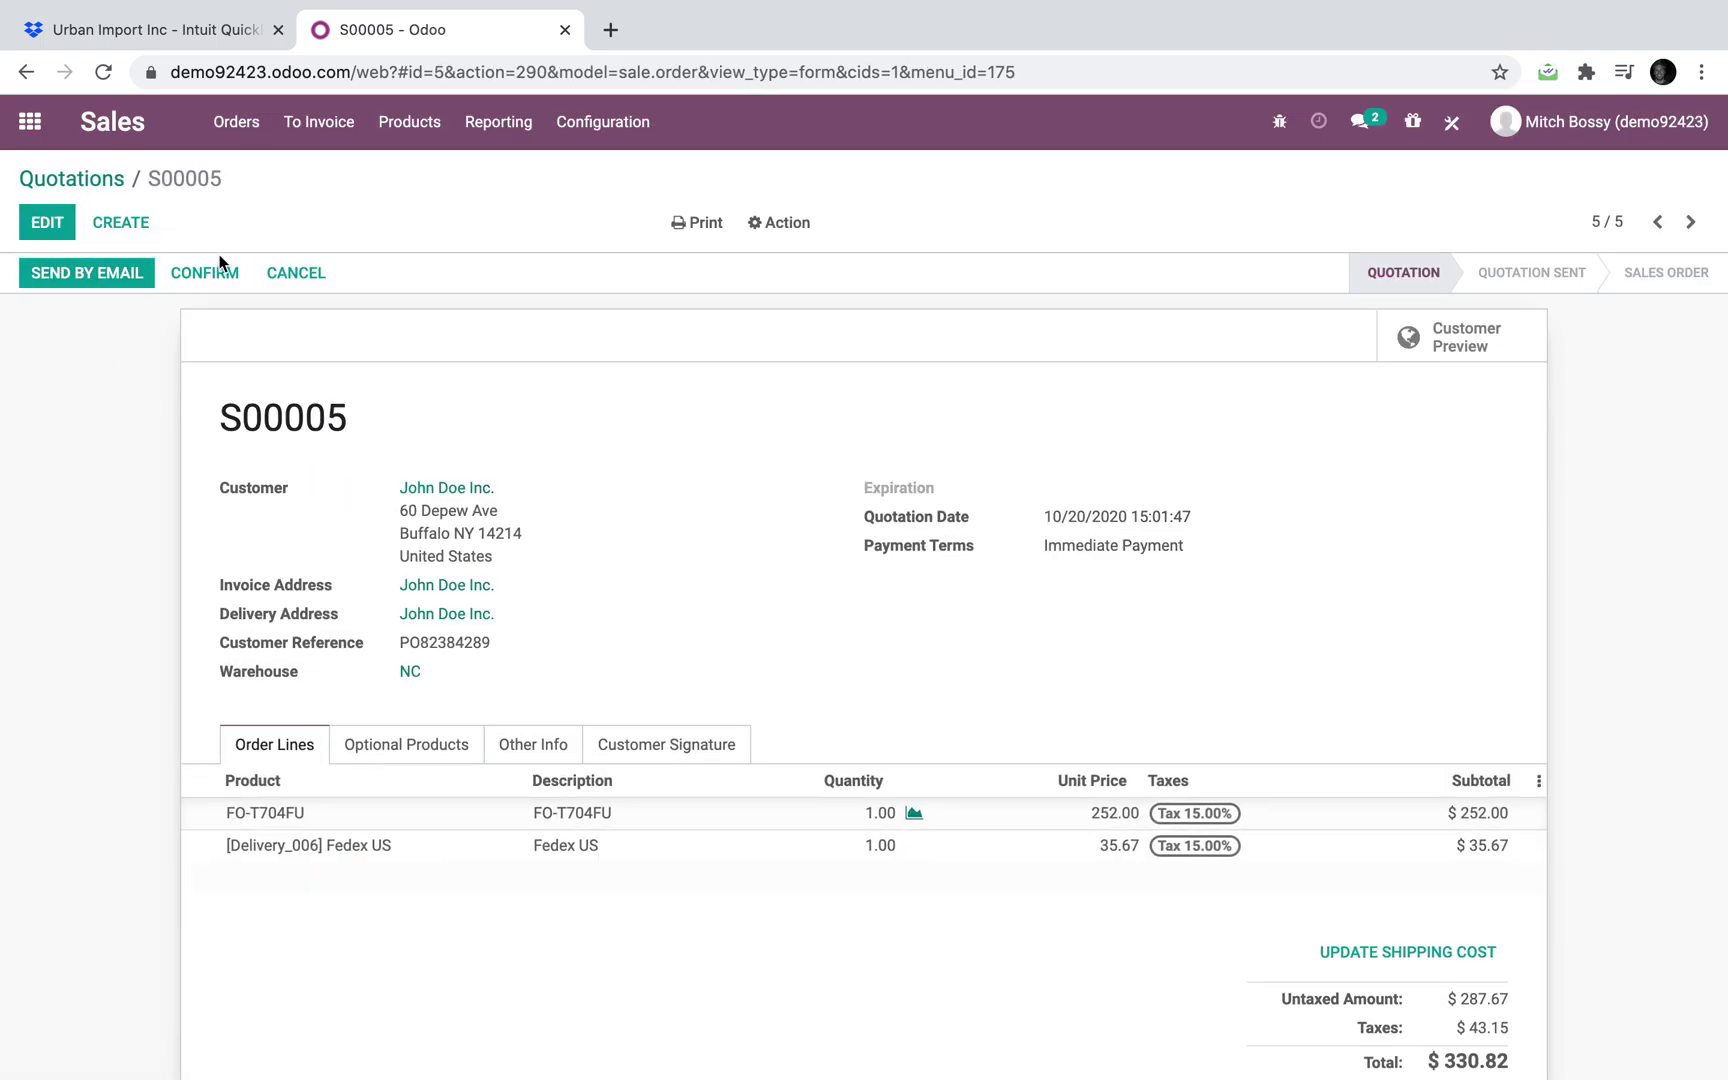
pyautogui.click(218, 264)
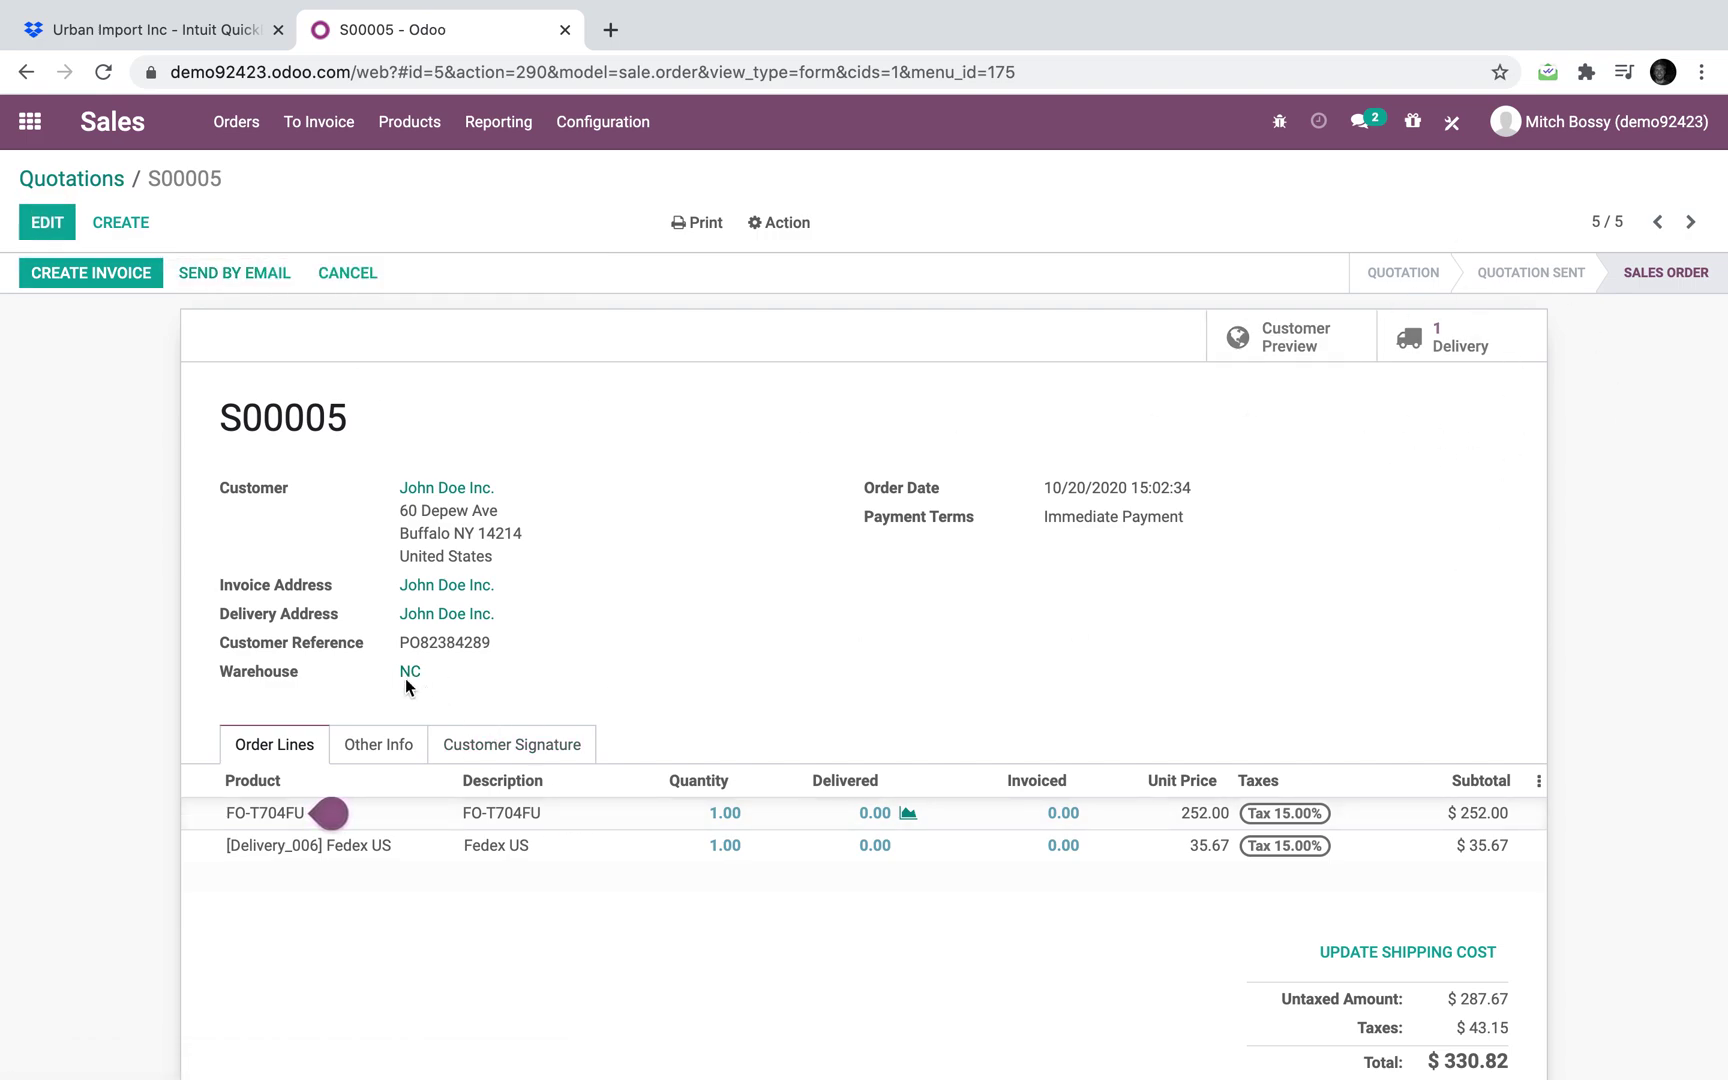
# Create the customer invoice from the sales order and confirm it
pyautogui.click(117, 280)
pyautogui.click(383, 455)
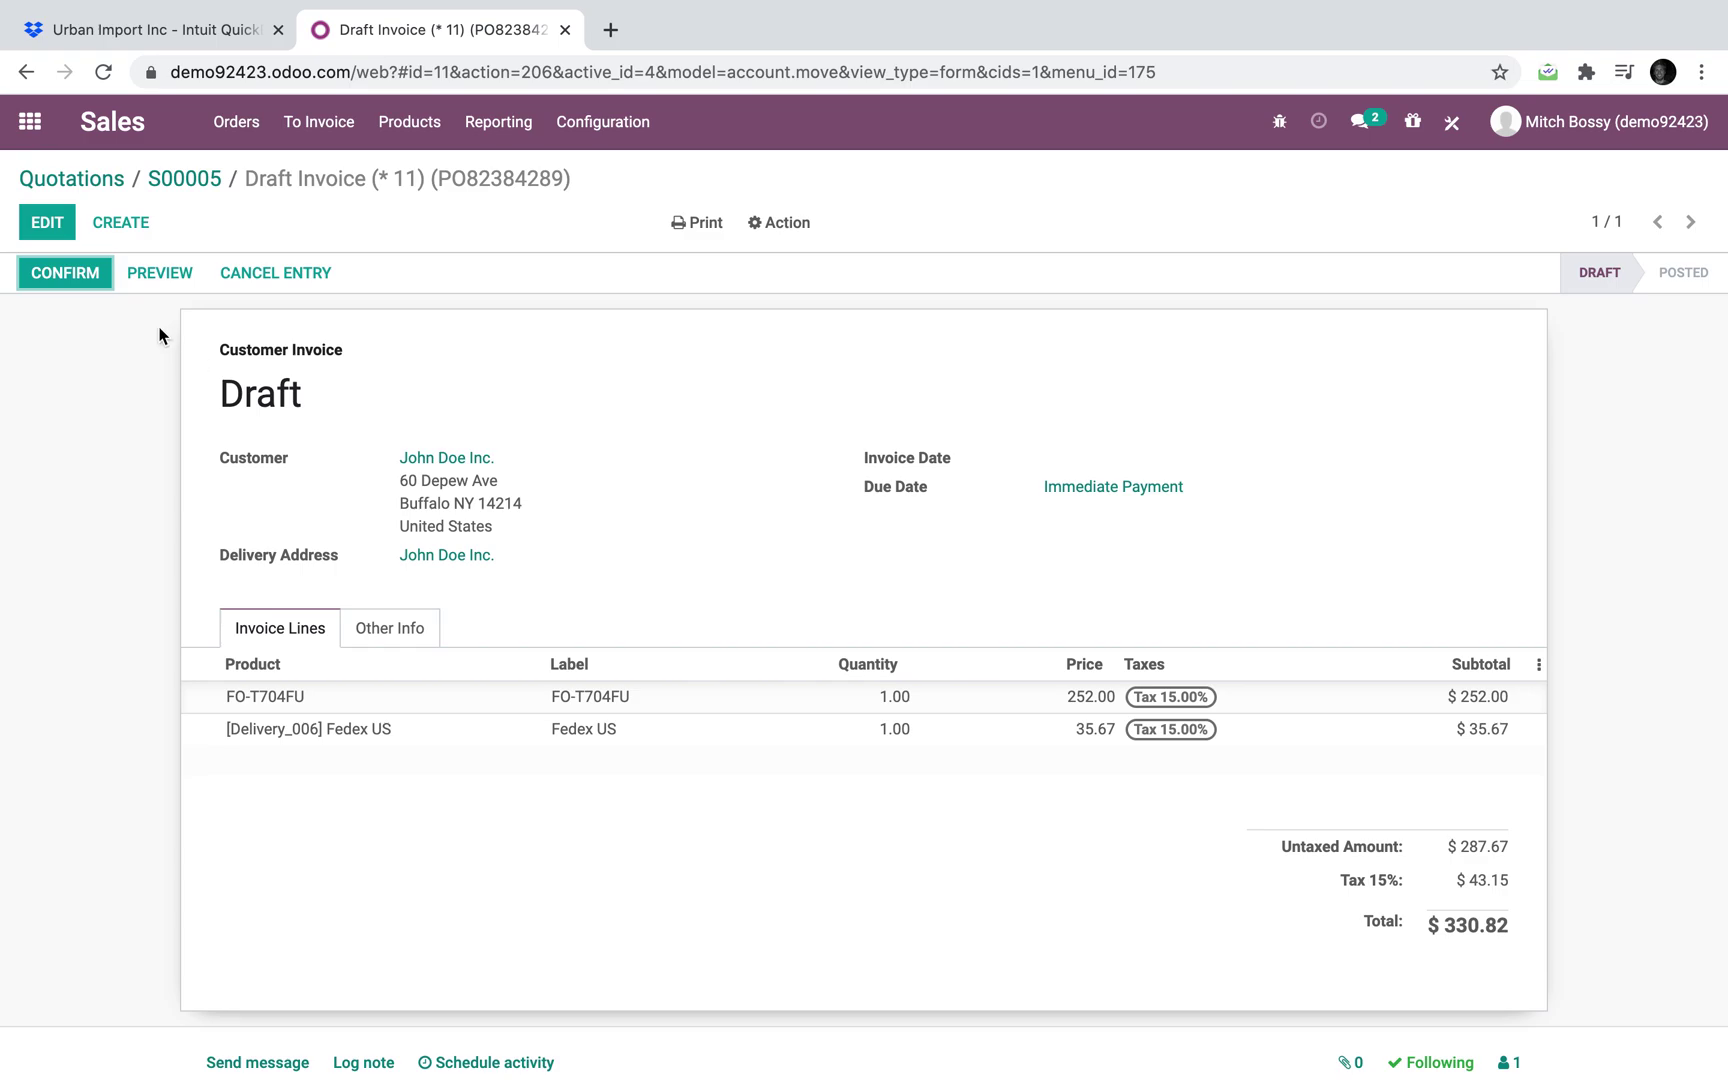
pyautogui.click(88, 275)
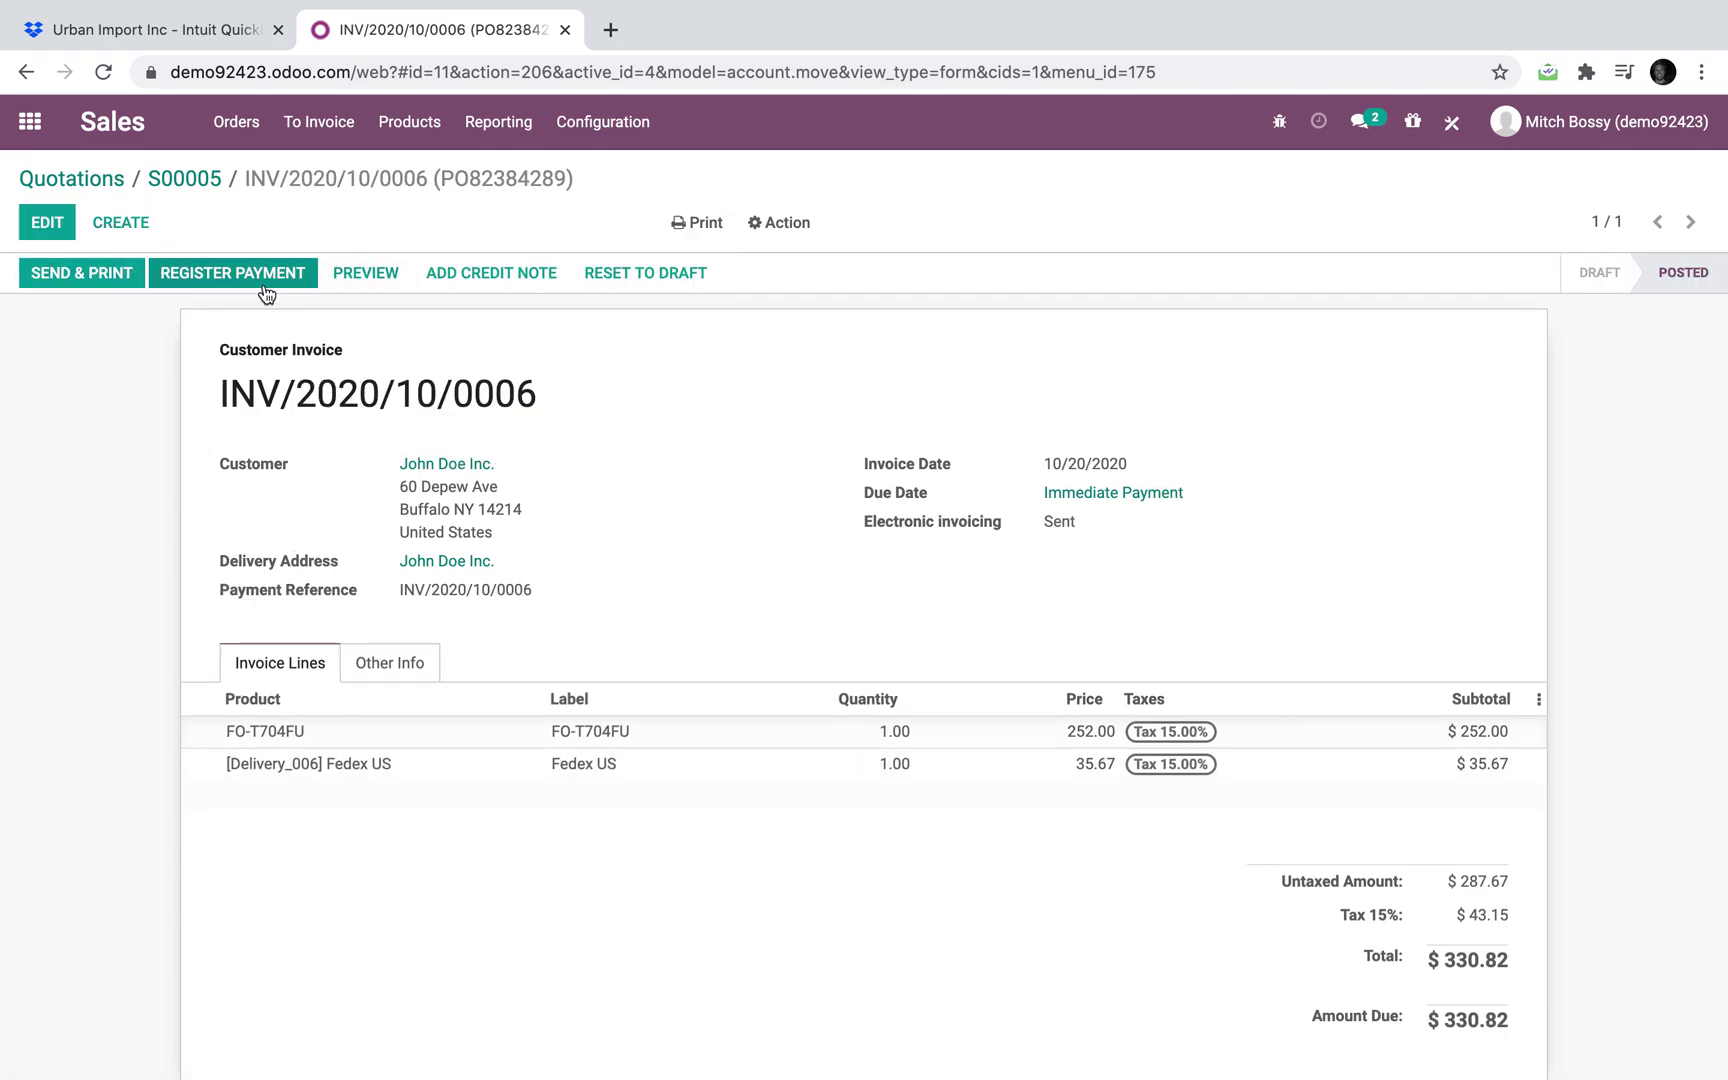
# Register the full payment for the invoice in the Charge CC journal
pyautogui.click(262, 278)
pyautogui.click(580, 258)
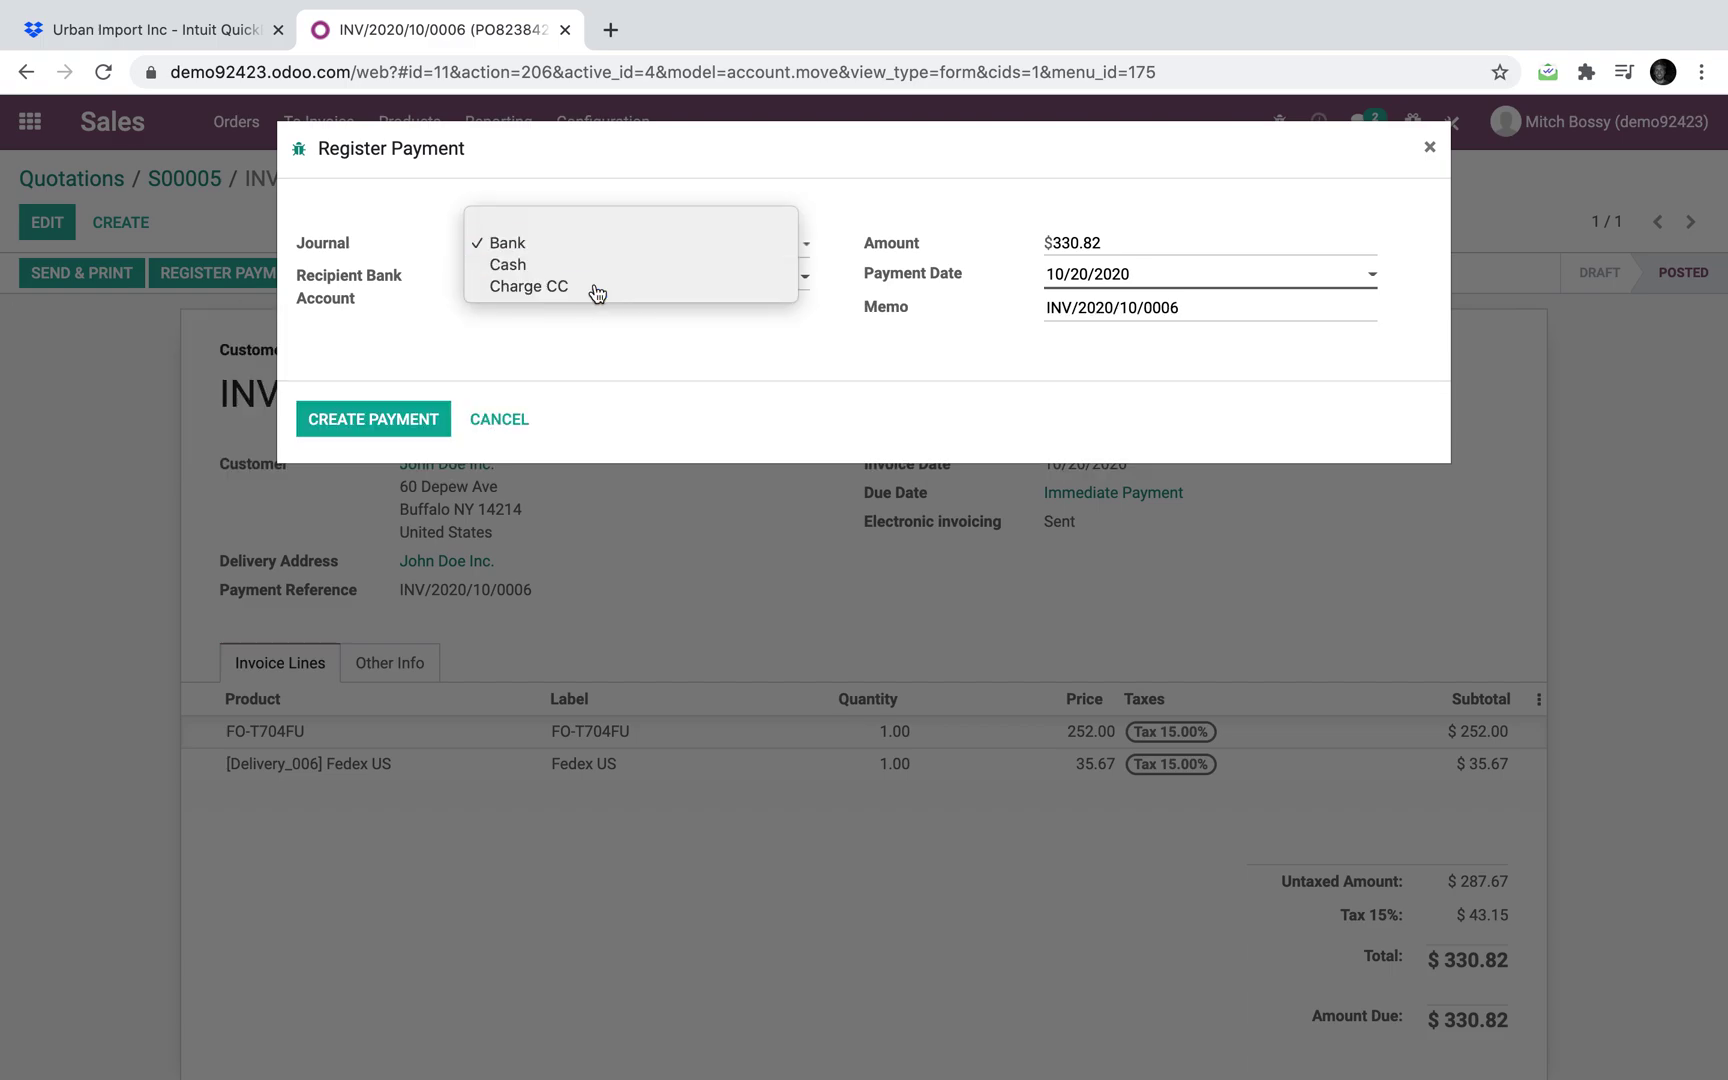
pyautogui.click(590, 287)
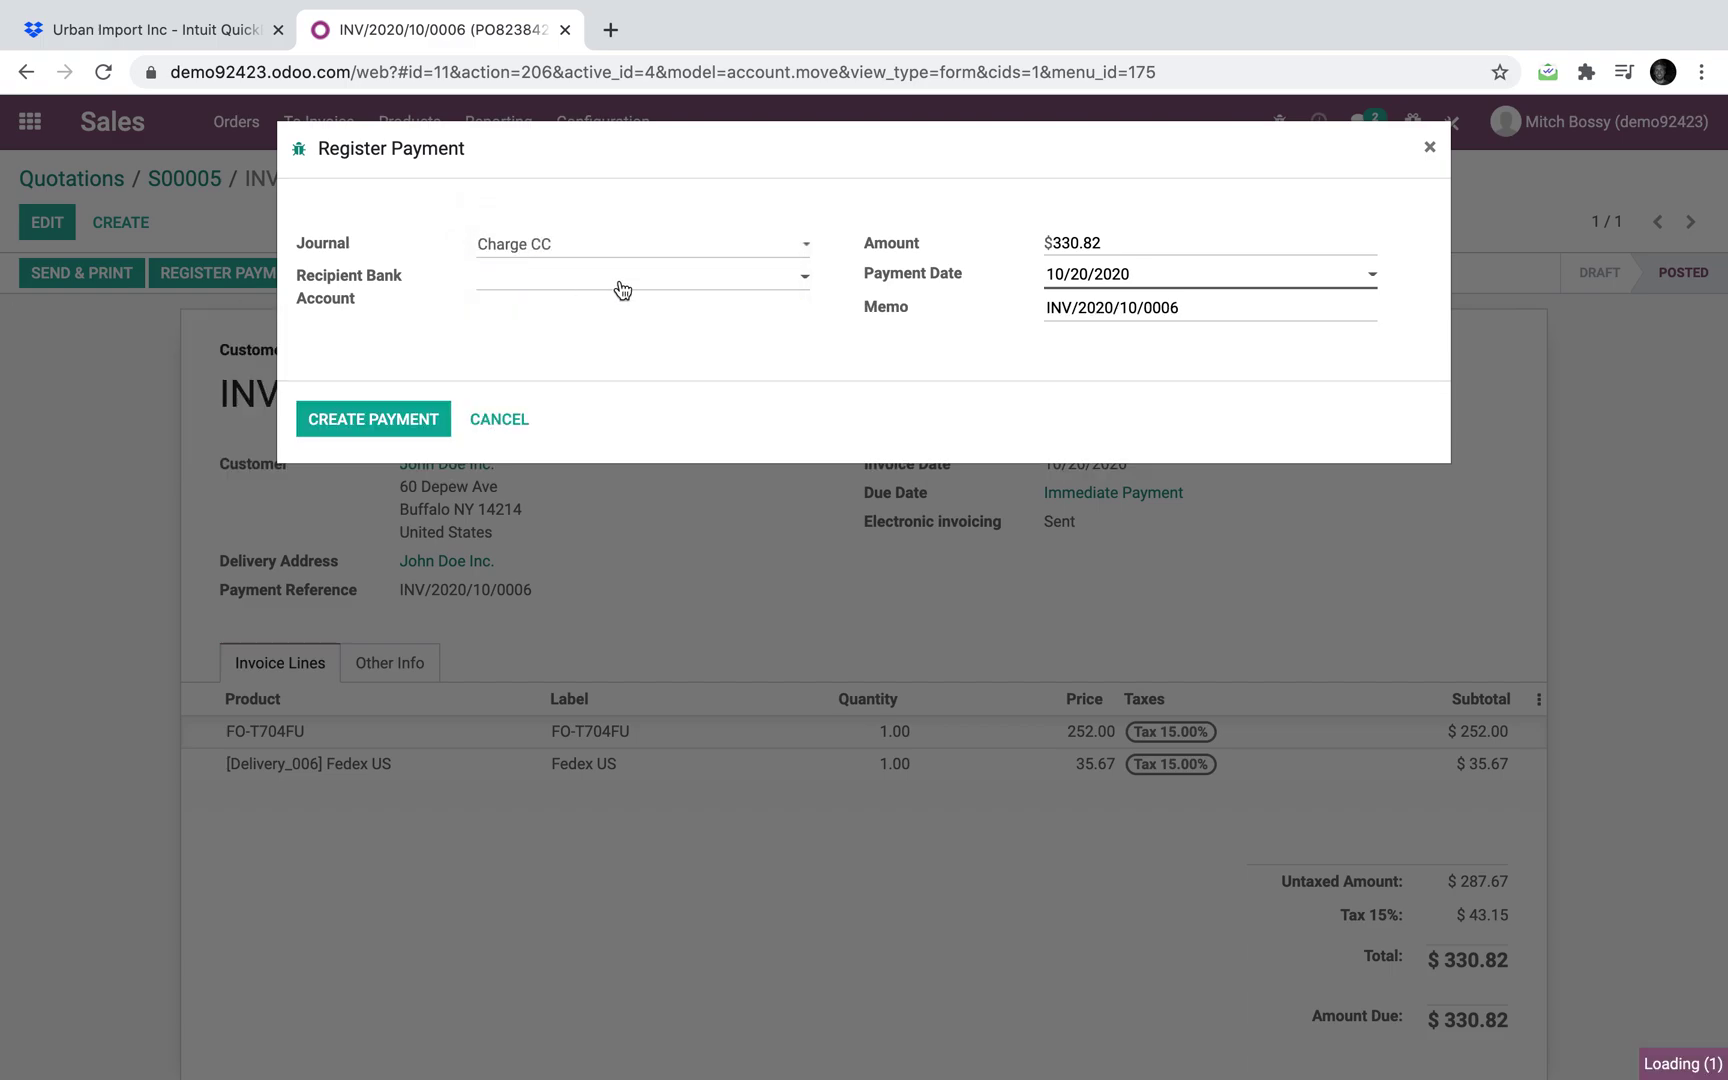
pyautogui.click(428, 430)
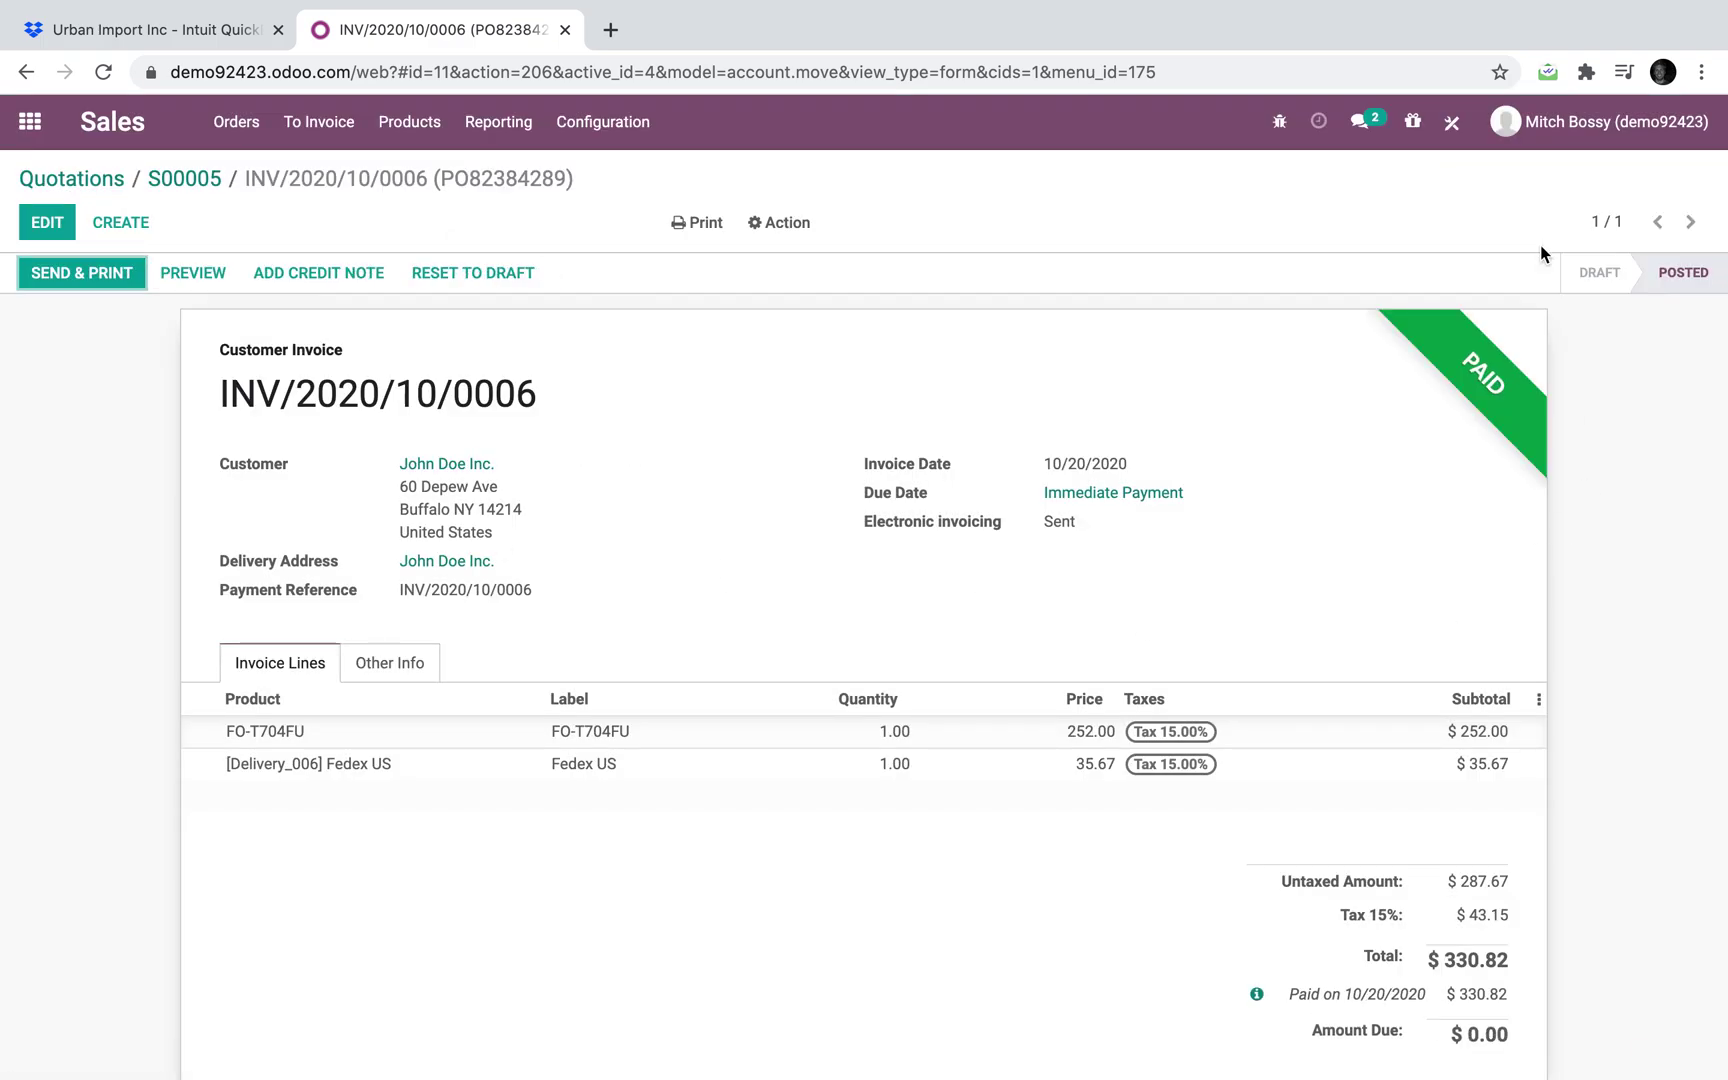
# Open the delivery of the sales order and validate it with an immediate transfer of all quantities
pyautogui.click(213, 195)
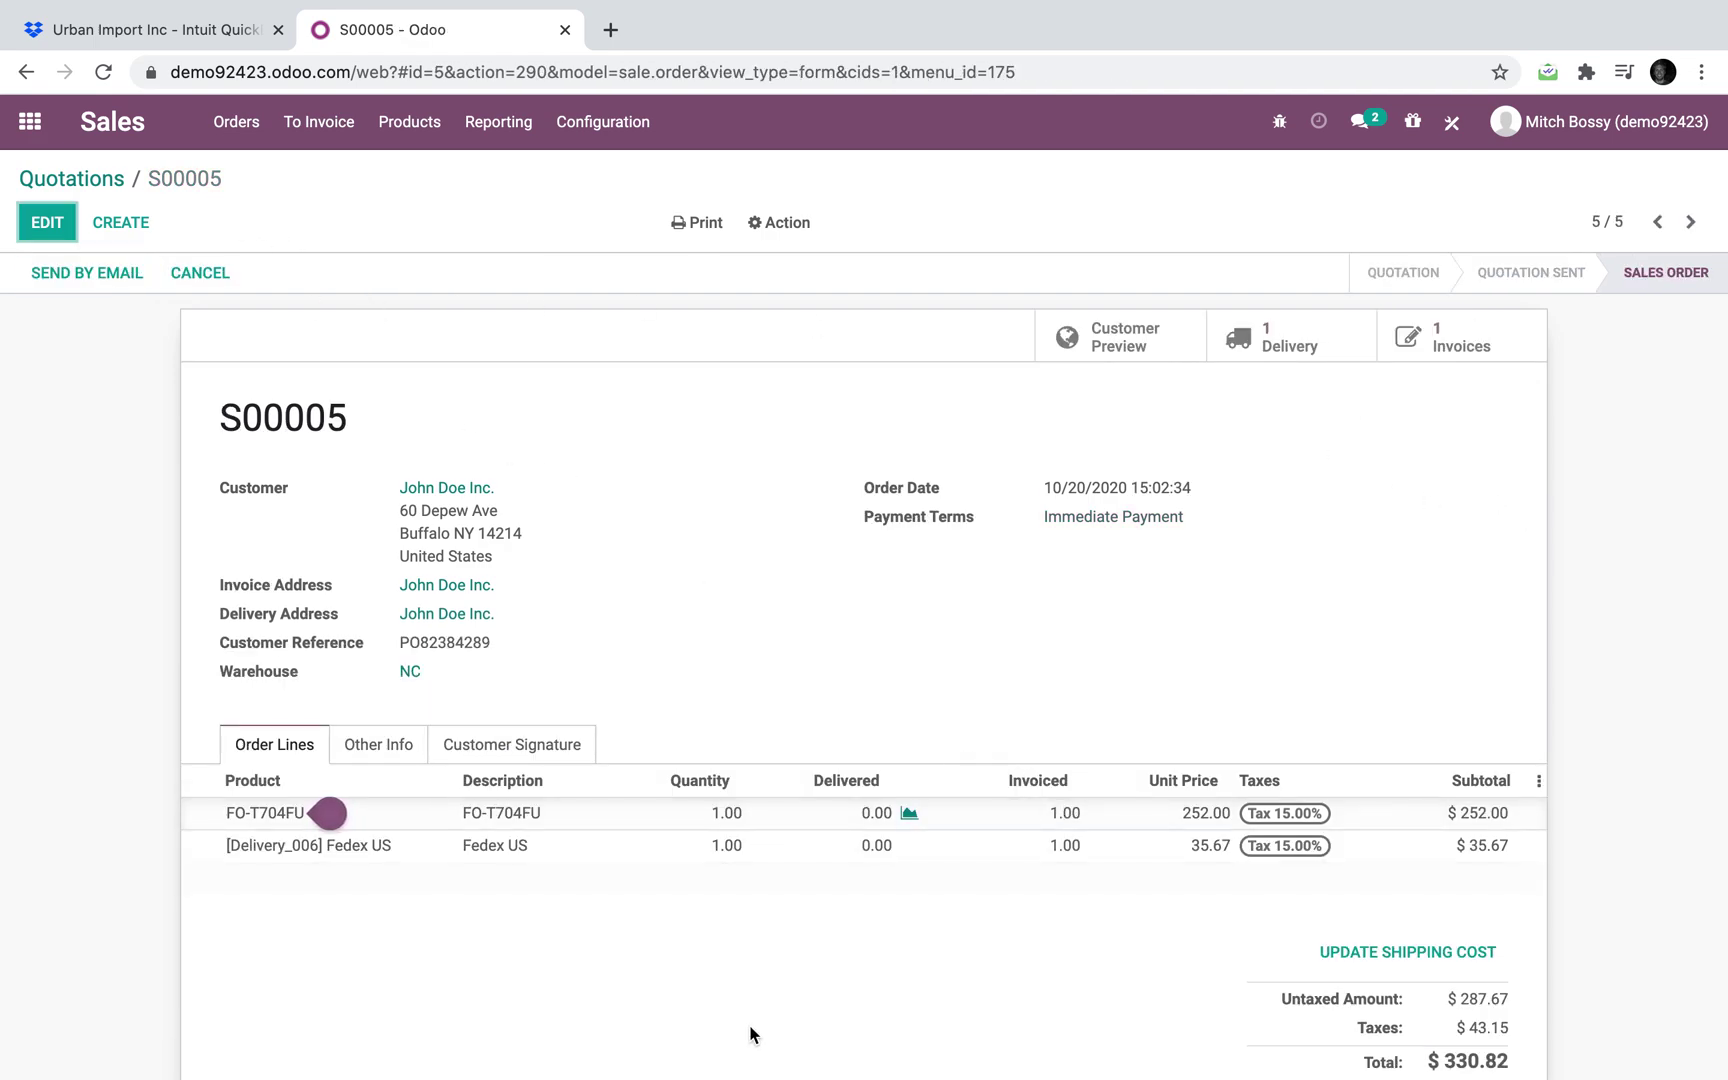
pyautogui.click(1290, 340)
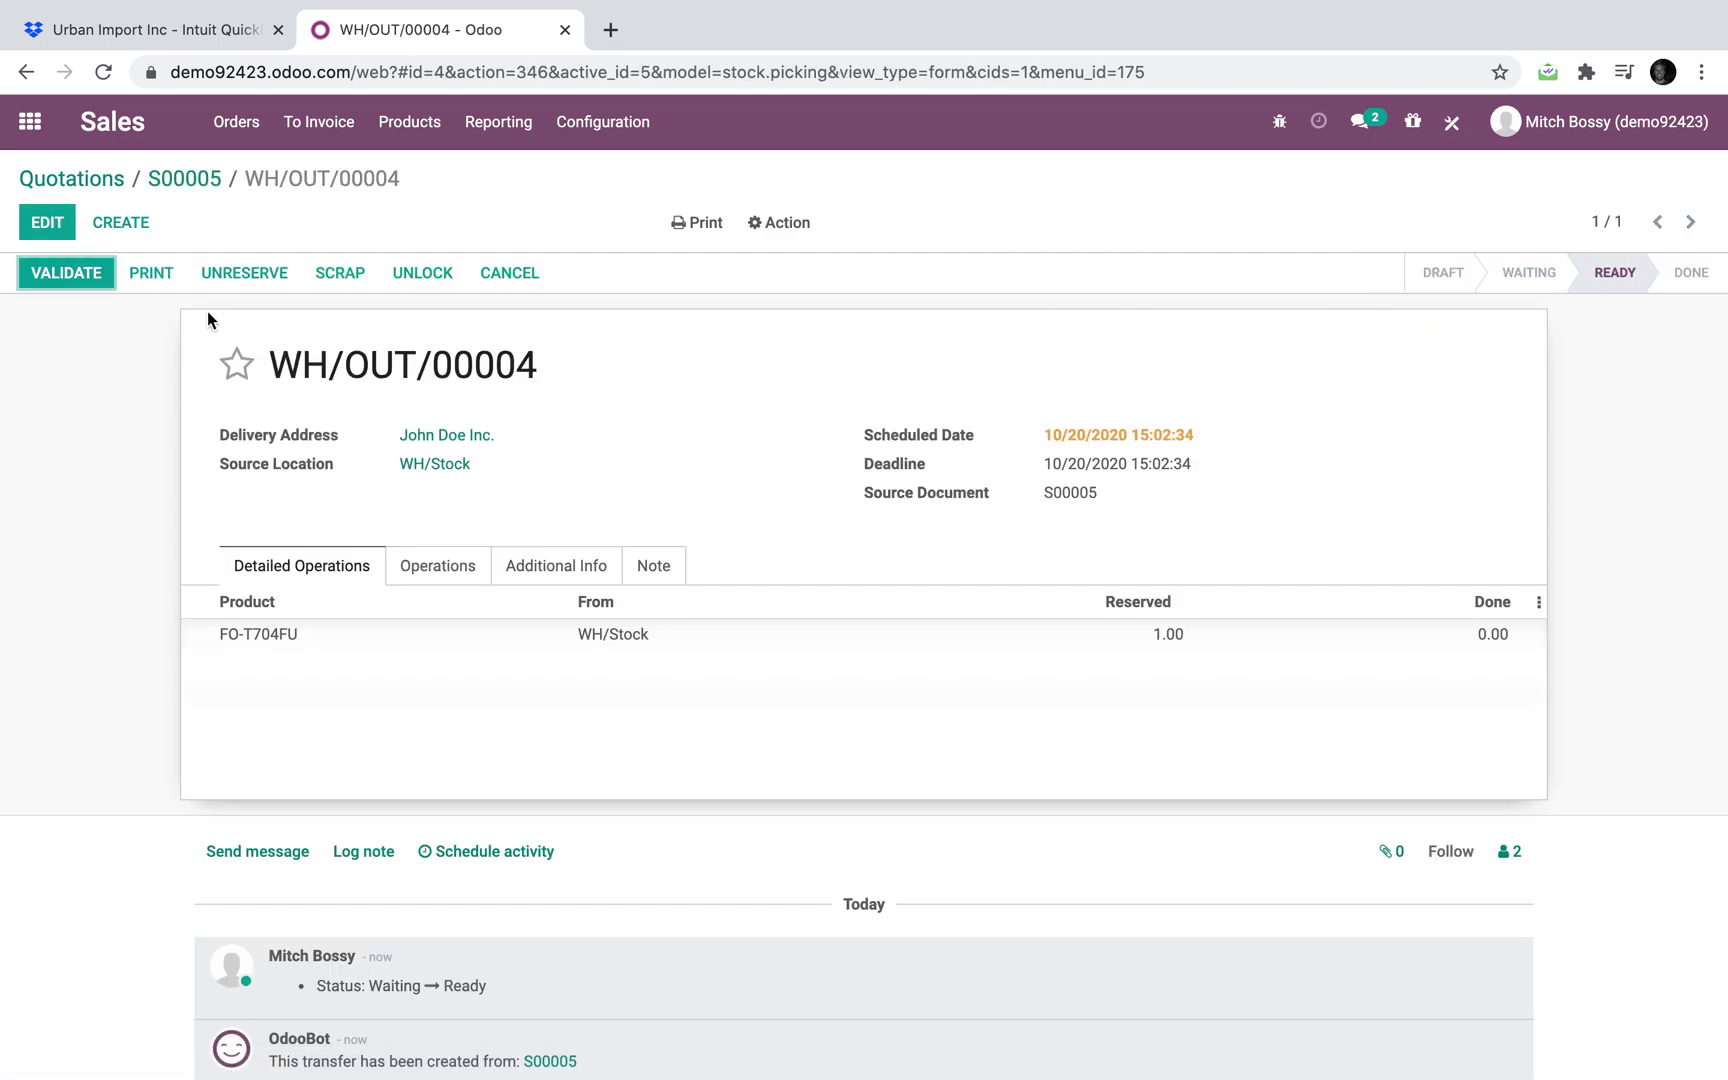
pyautogui.click(72, 280)
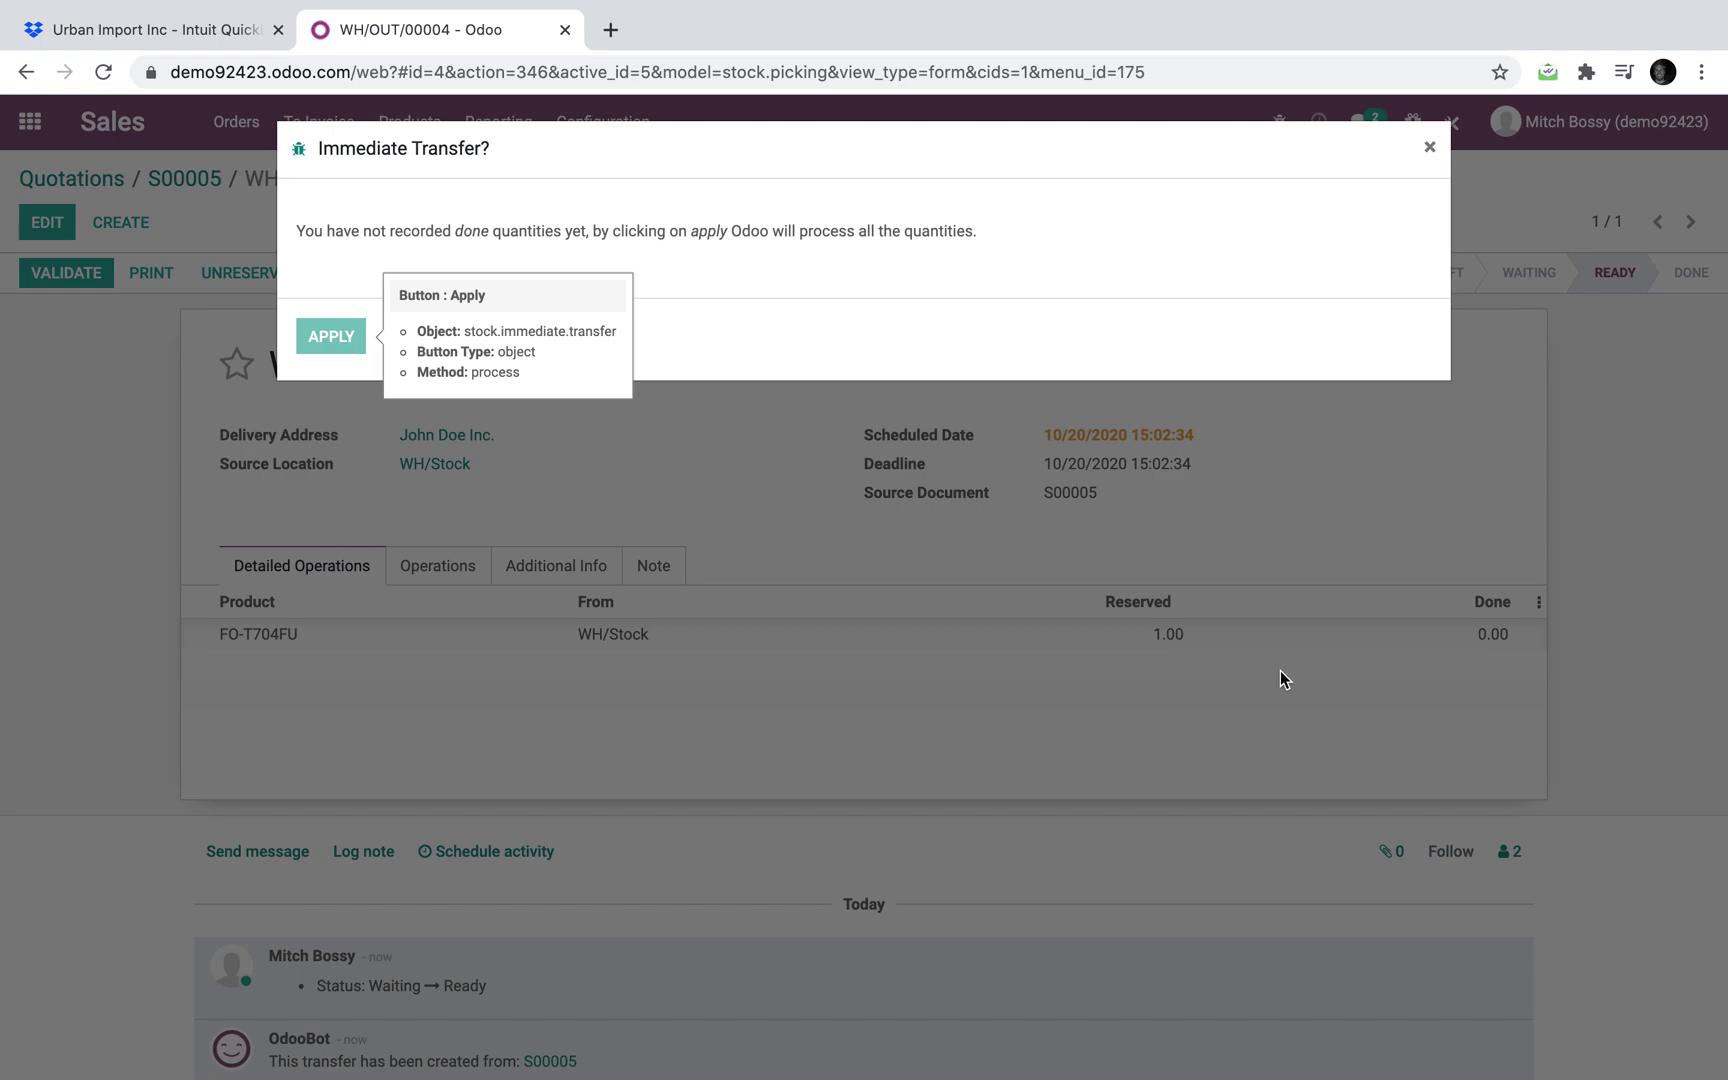
pyautogui.press('Return')
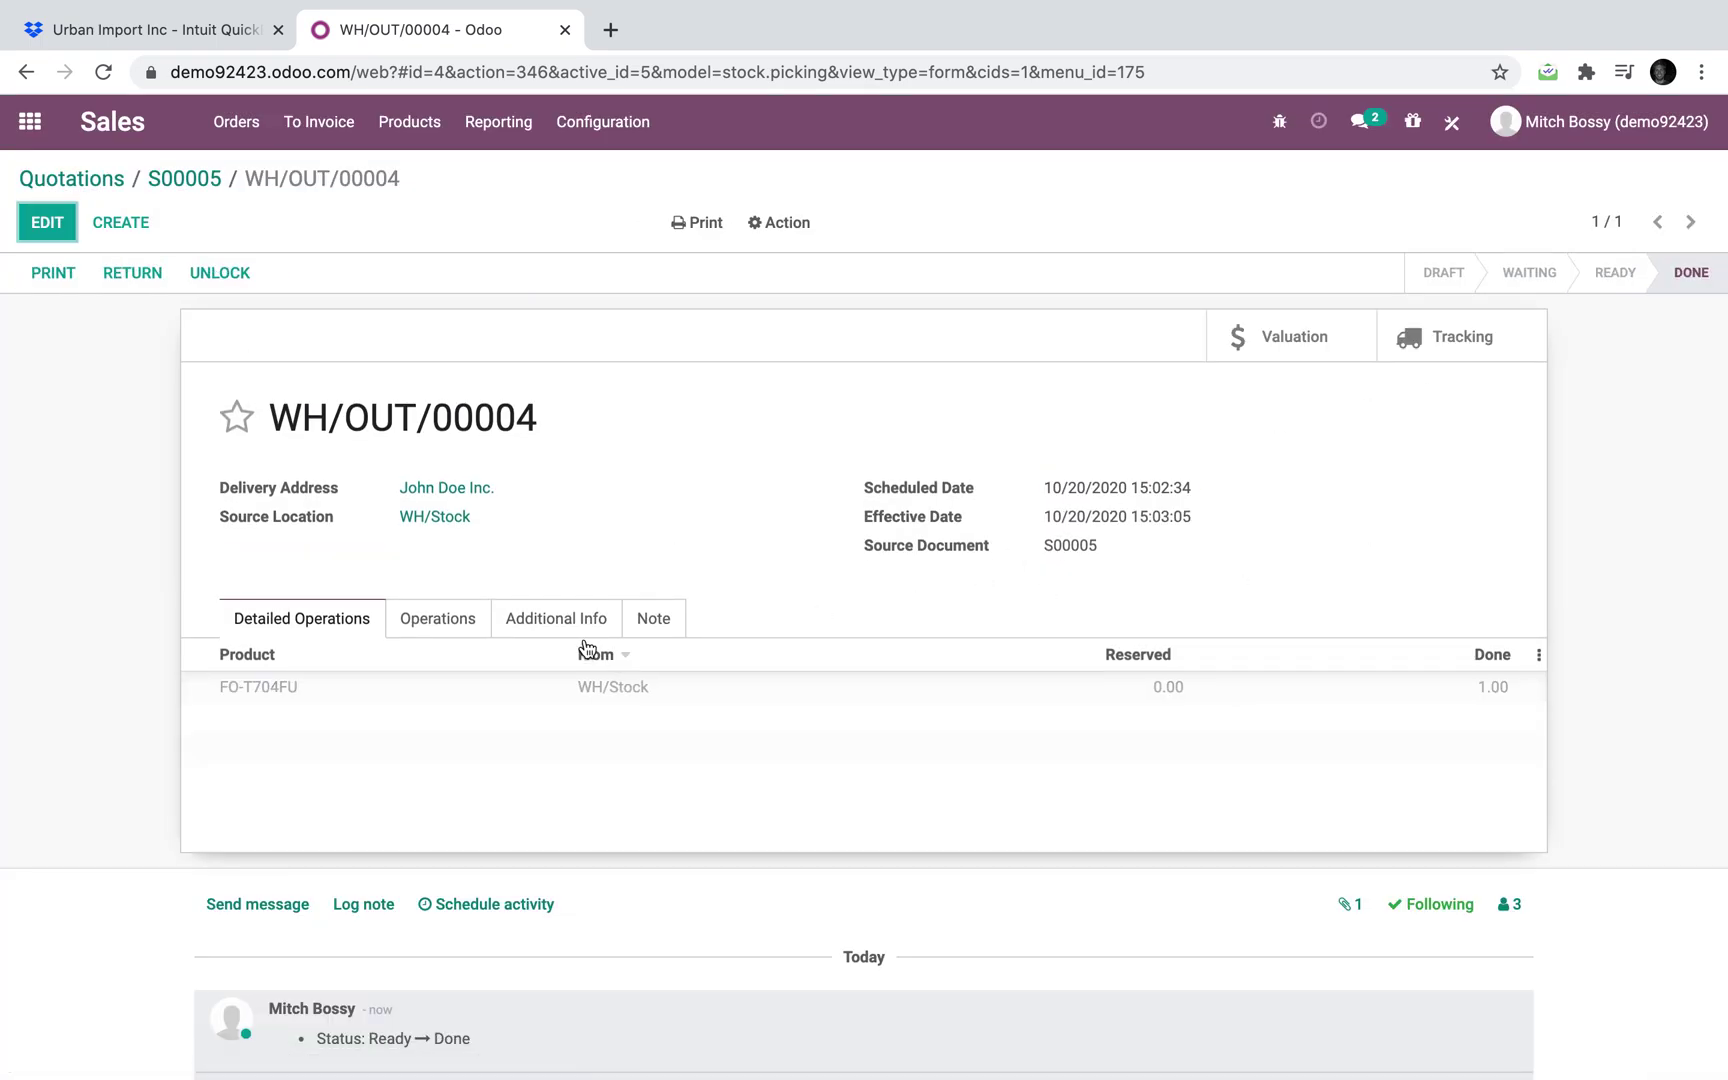
# Examine the delivery's shipping message for the tracking reference, open its FedEx tracking page and return to Odoo
pyautogui.click(586, 620)
pyautogui.click(328, 622)
pyautogui.scroll(-3, 953, 735)
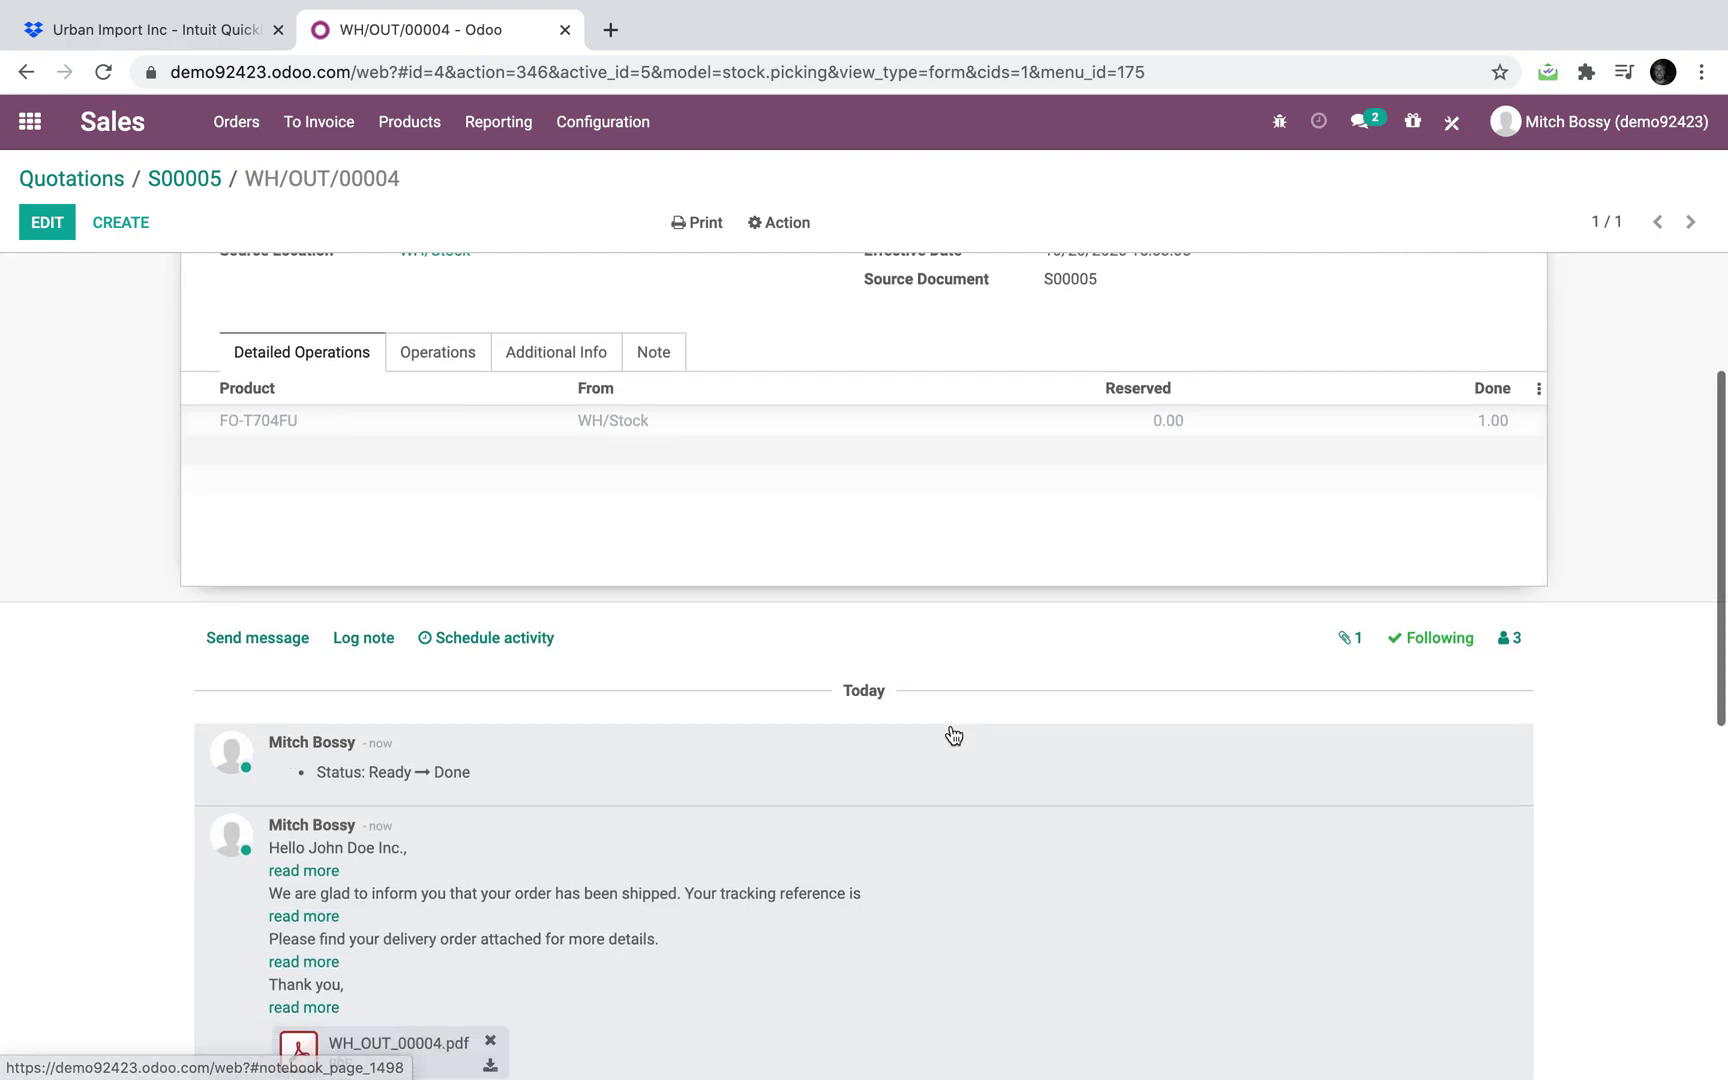
pyautogui.click(305, 834)
pyautogui.click(314, 926)
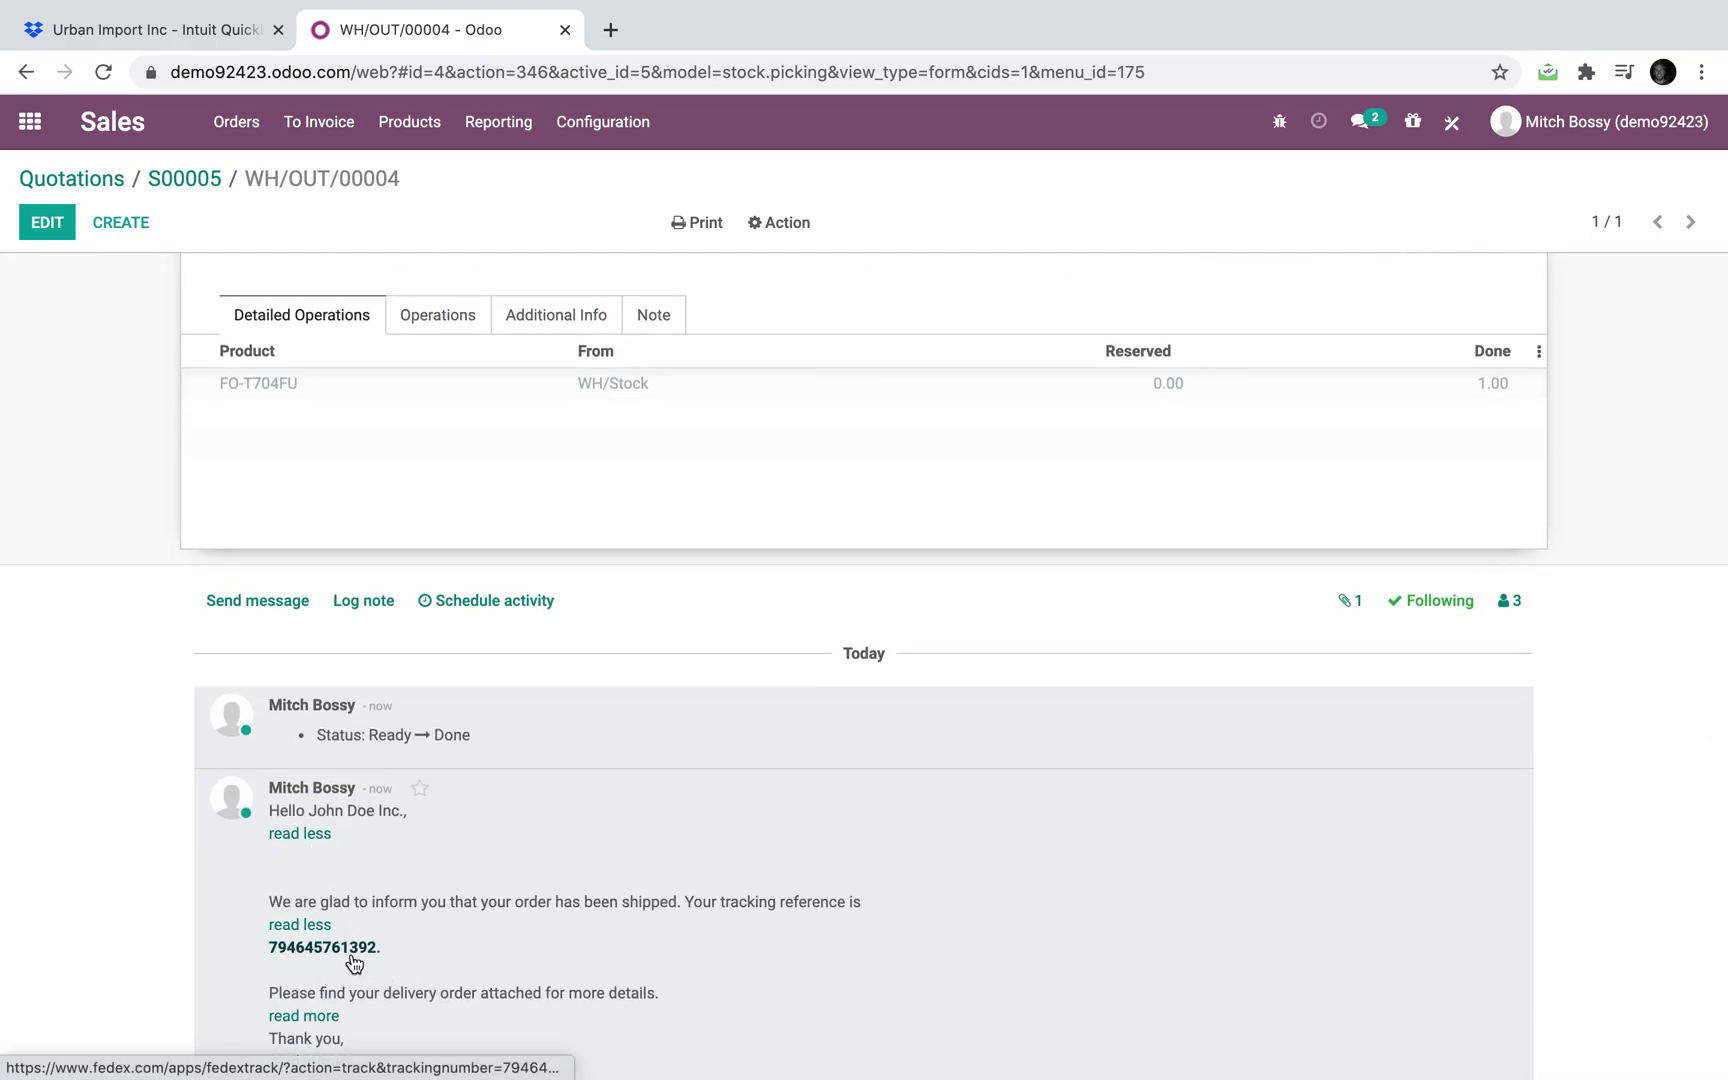
pyautogui.click(351, 957)
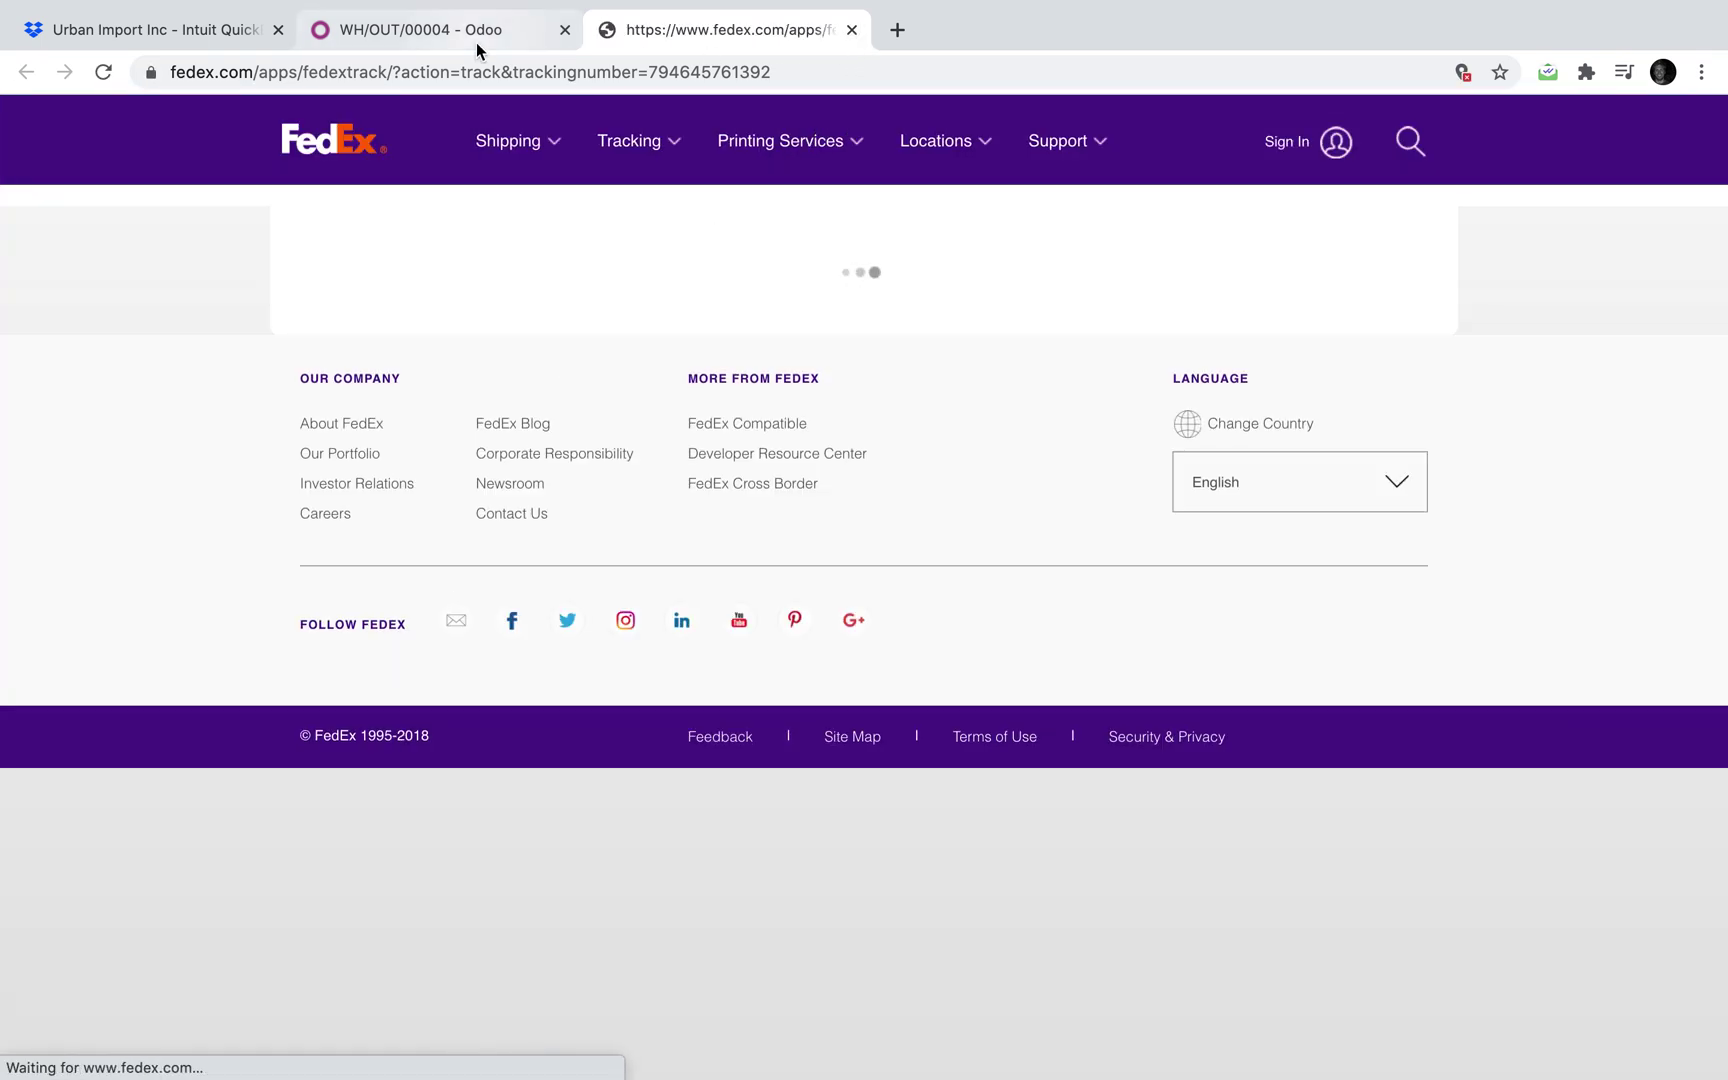
pyautogui.click(477, 42)
# Create another sales quotation for John Doe Inc. with the product FO-T704FU as its order line
pyautogui.scroll(5, 625, 285)
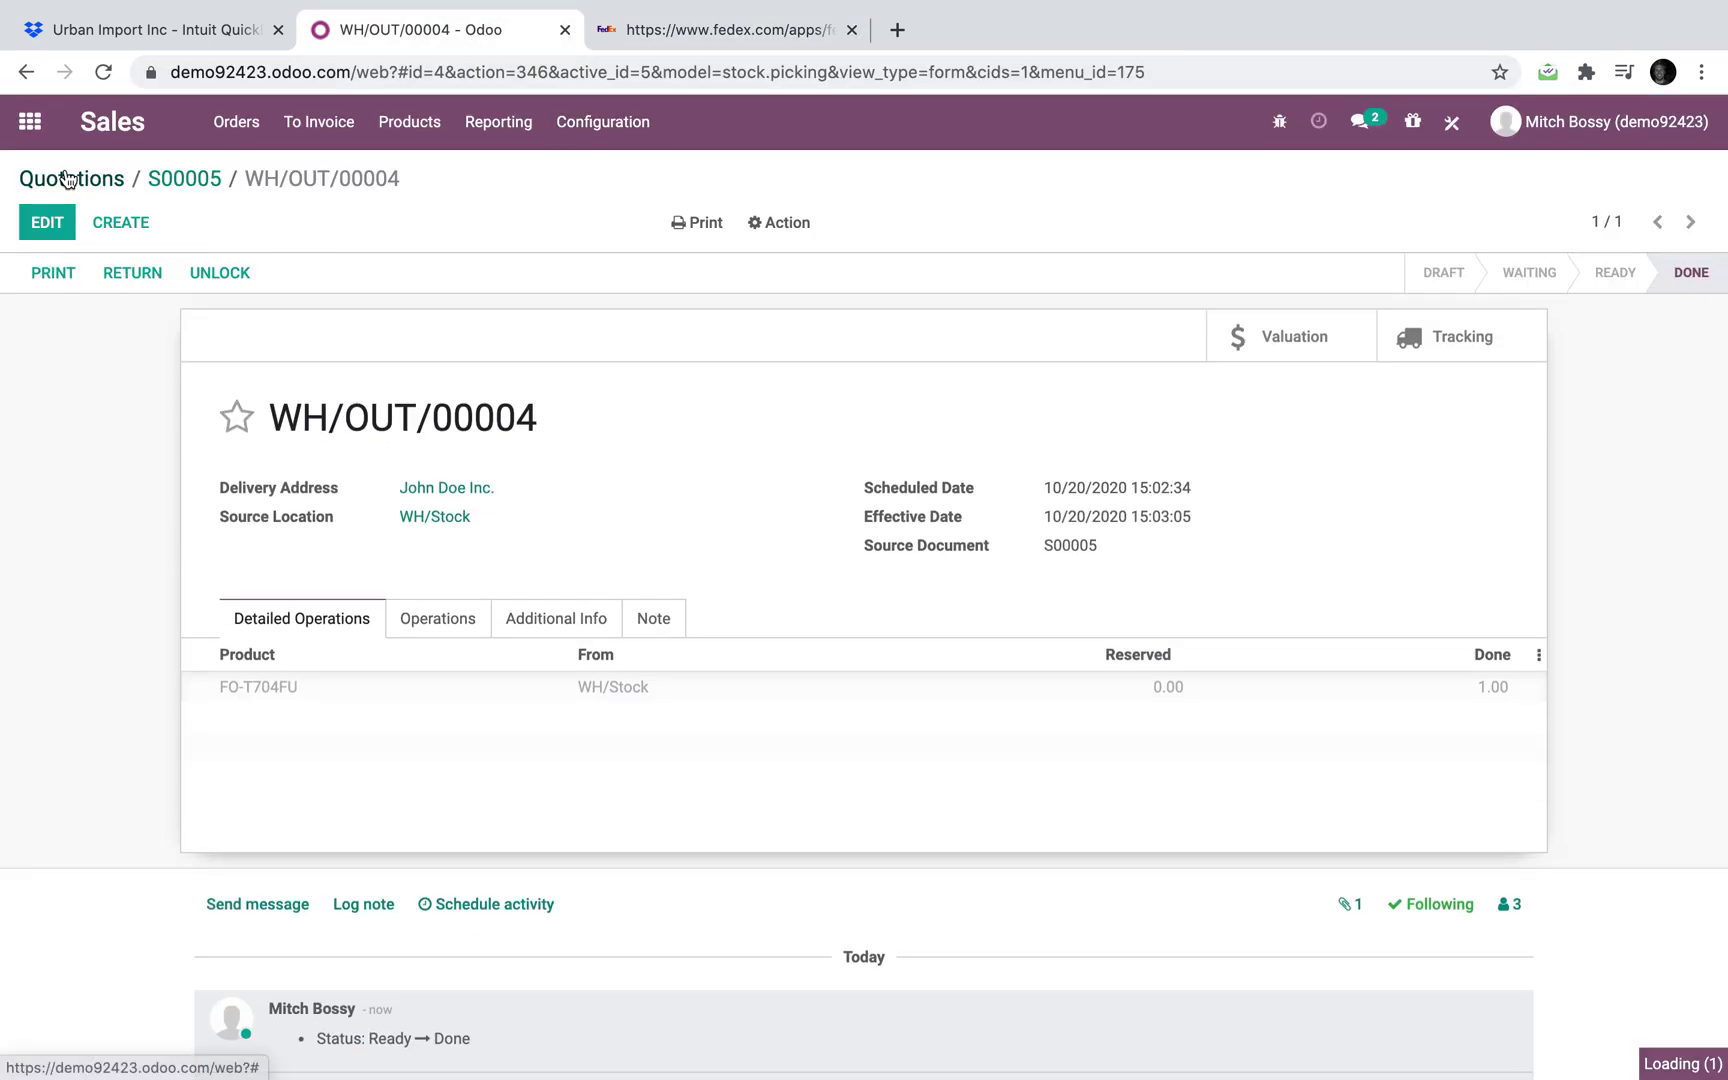
pyautogui.click(66, 179)
pyautogui.click(73, 234)
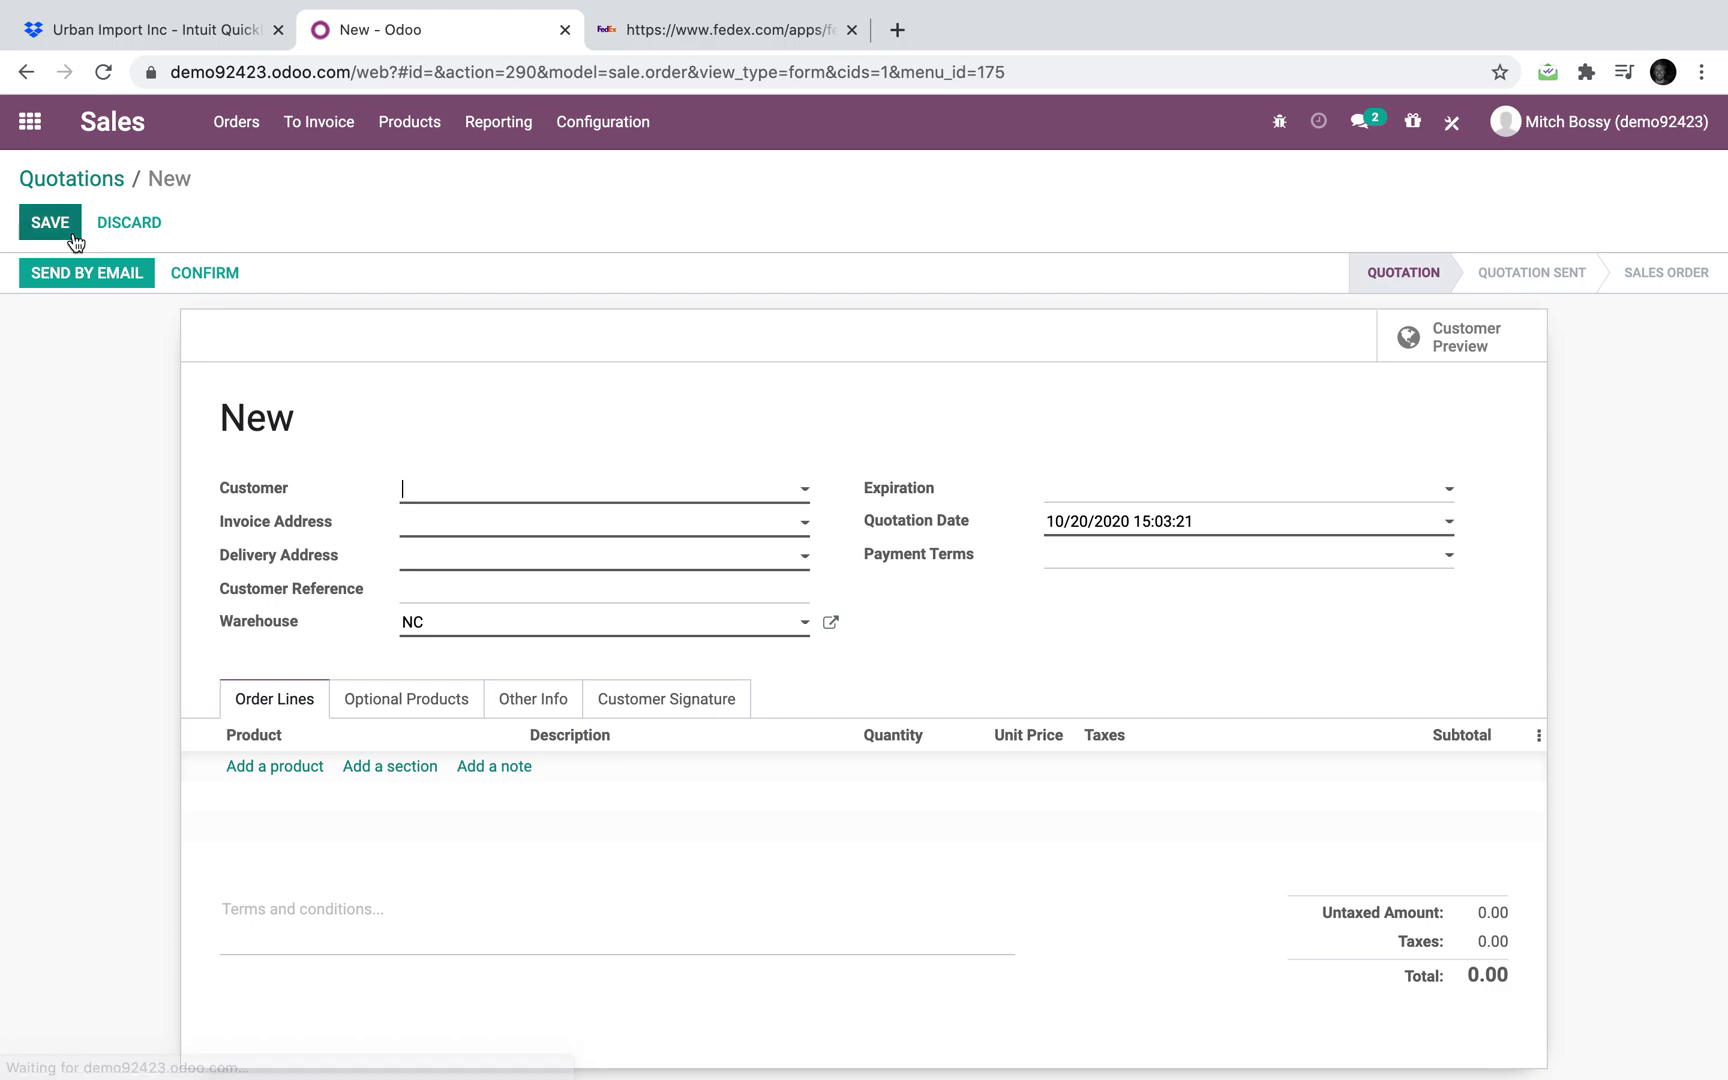
pyautogui.write('John Doe Inc.')
pyautogui.press('Tab')
pyautogui.press('Tab')
pyautogui.press('Tab')
pyautogui.press('Tab')
pyautogui.press('Tab')
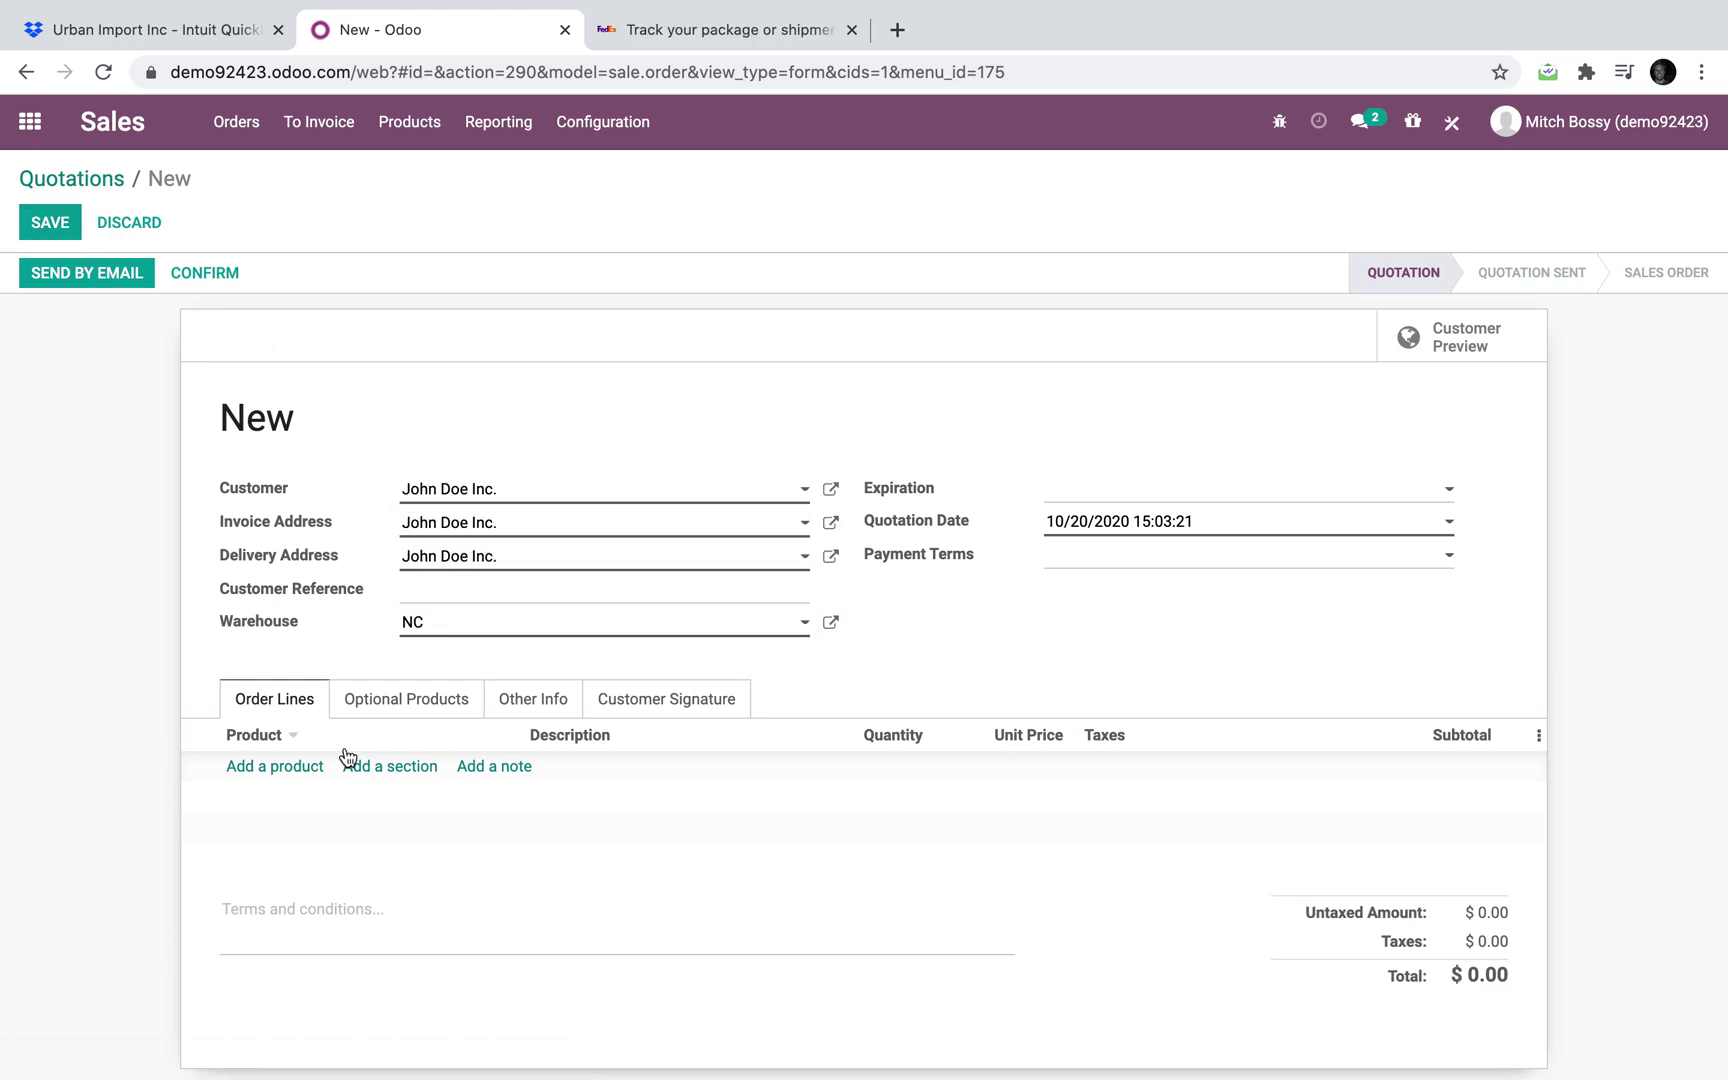
pyautogui.click(300, 766)
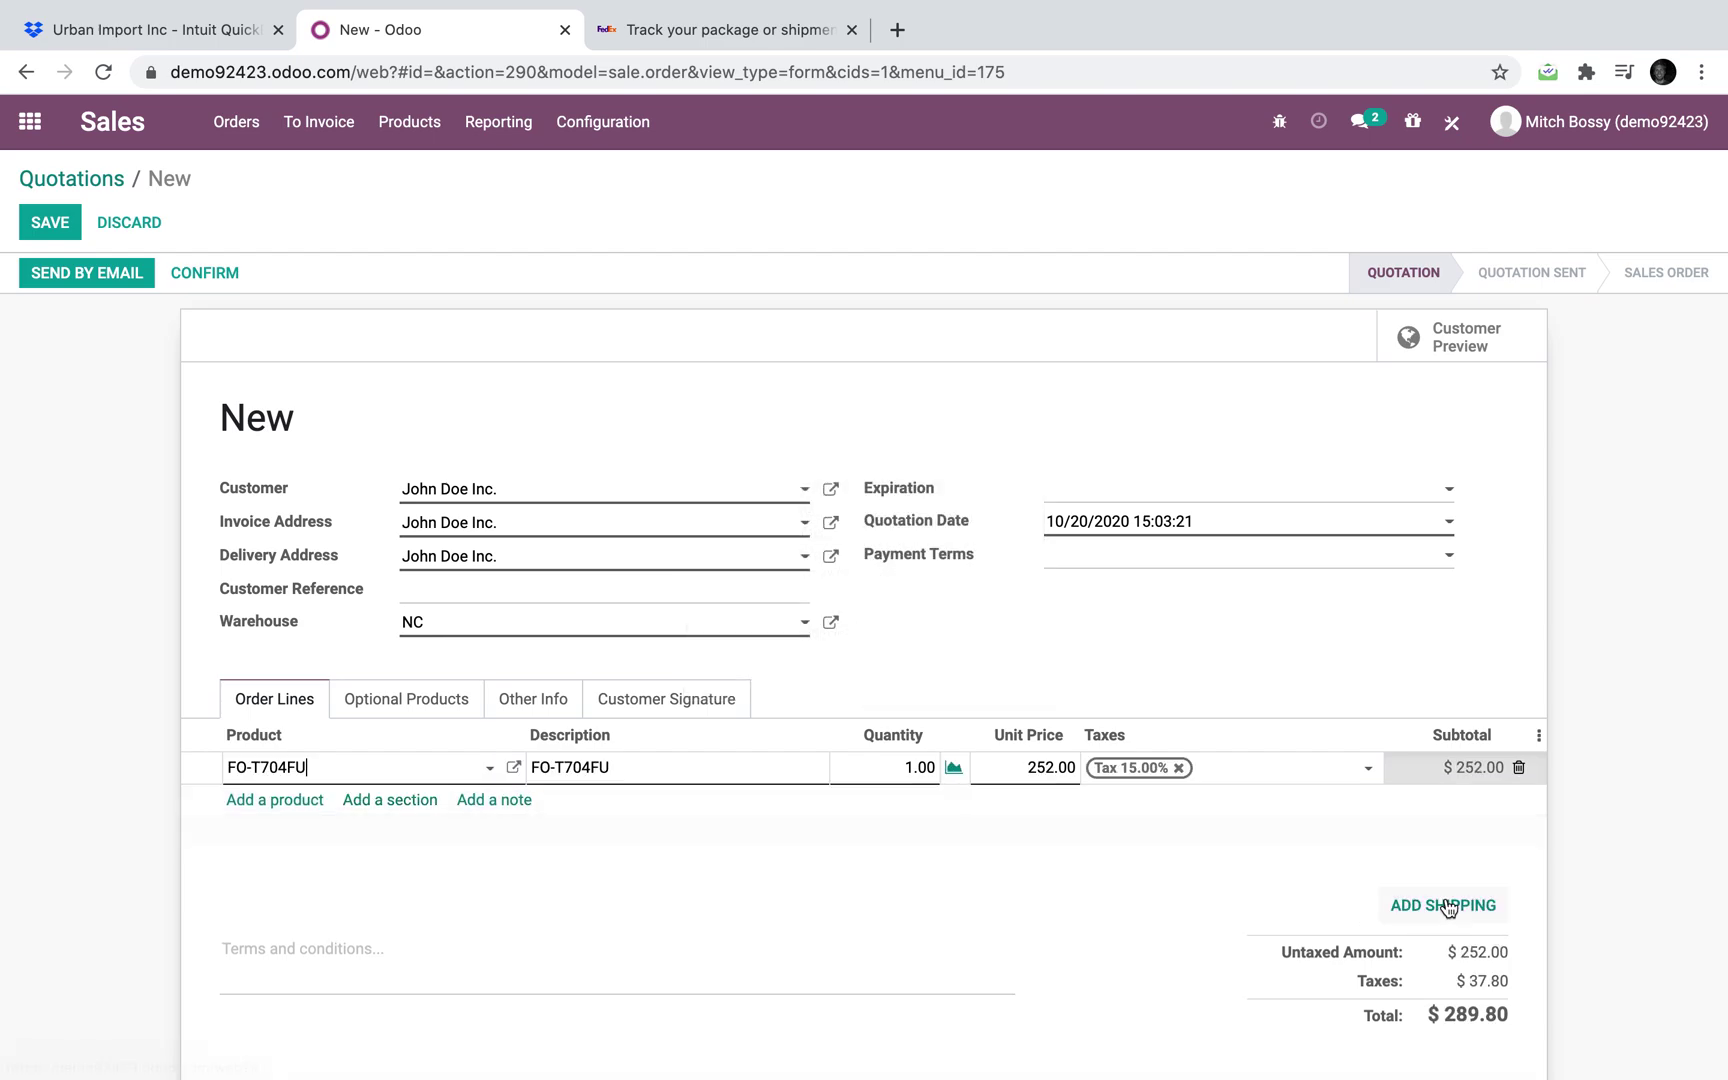
# Add the Fedex US shipping charge at its retrieved rate to the second quotation and confirm the order
pyautogui.click(1443, 905)
pyautogui.click(683, 245)
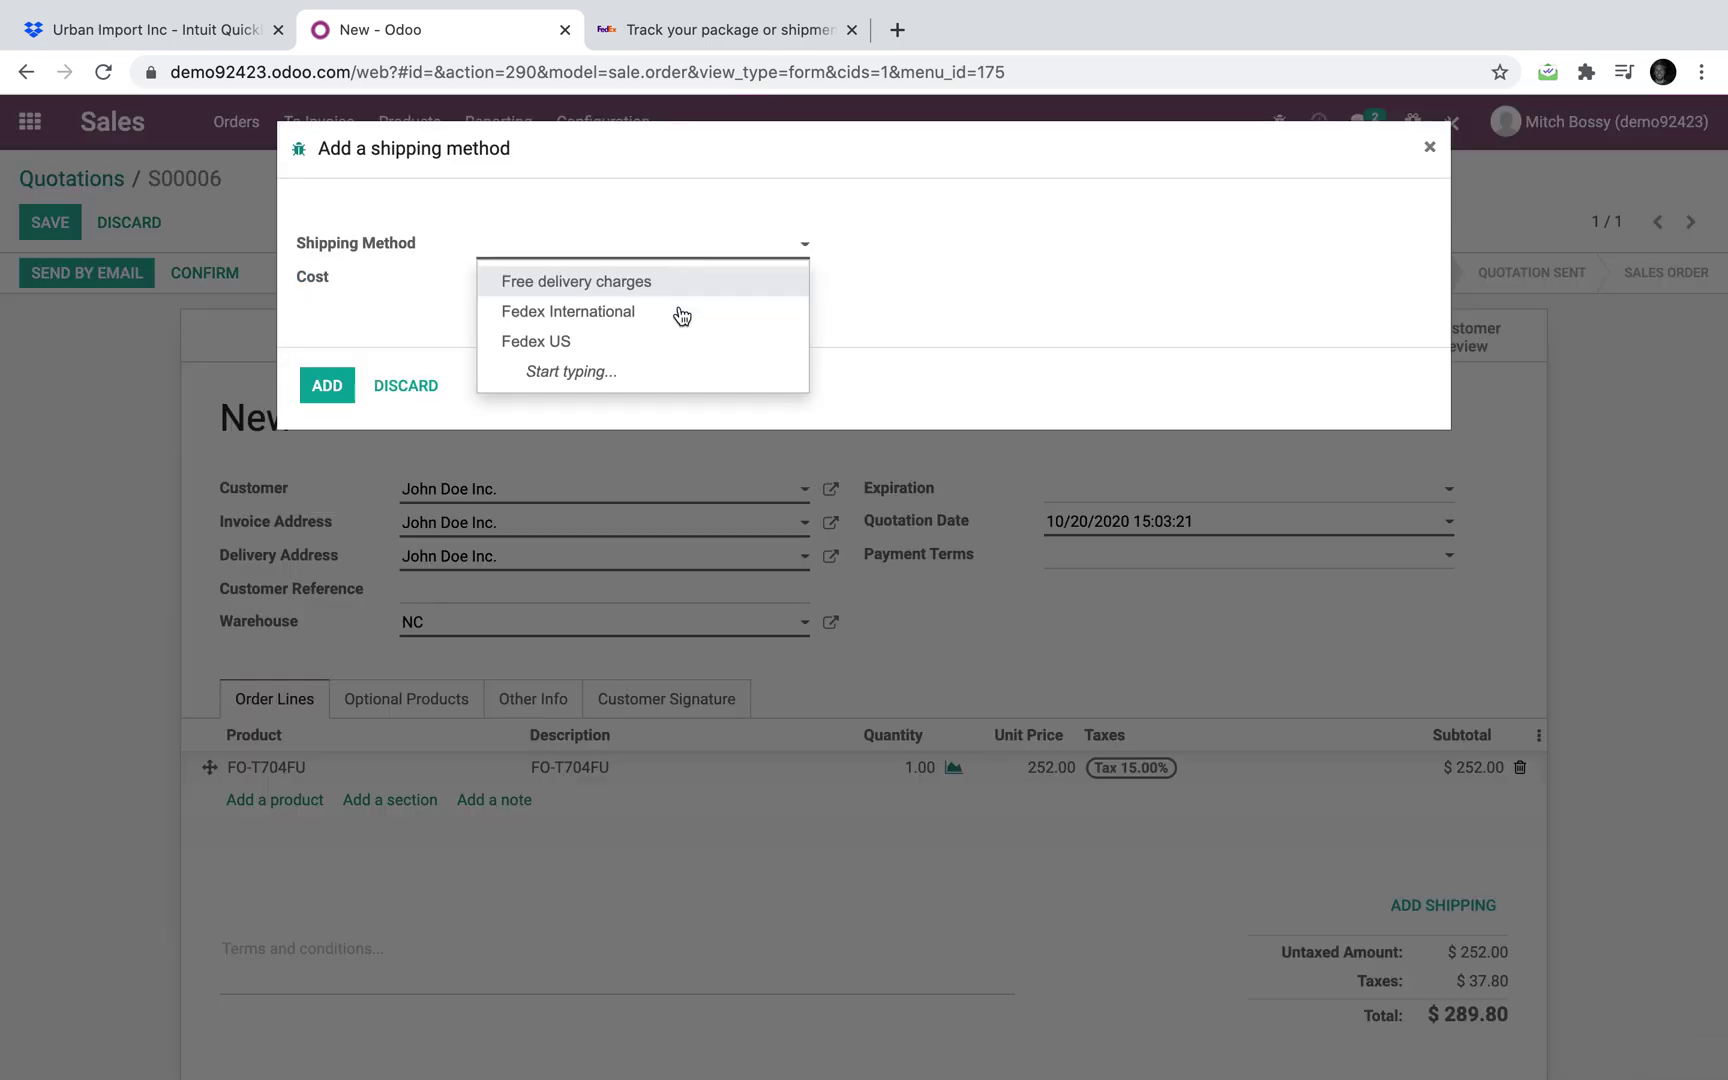
pyautogui.click(655, 341)
pyautogui.moveTo(757, 261); pyautogui.dragTo(760, 271)
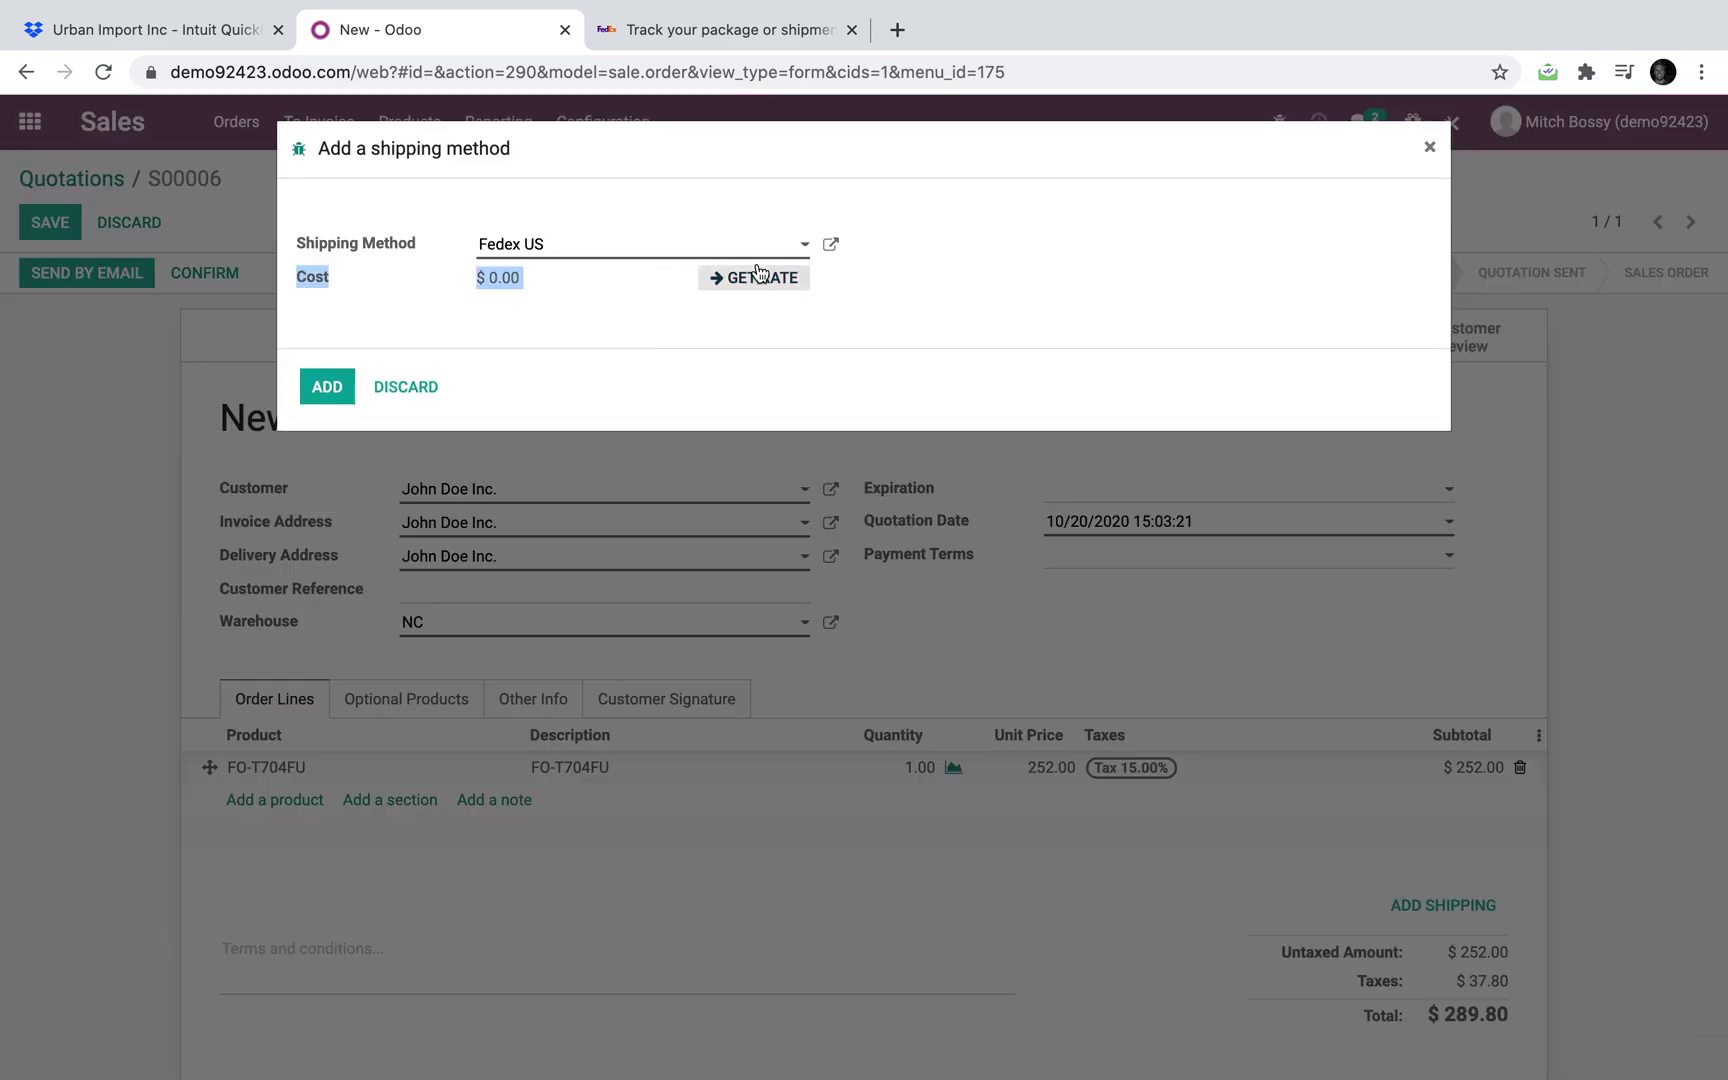
pyautogui.click(723, 278)
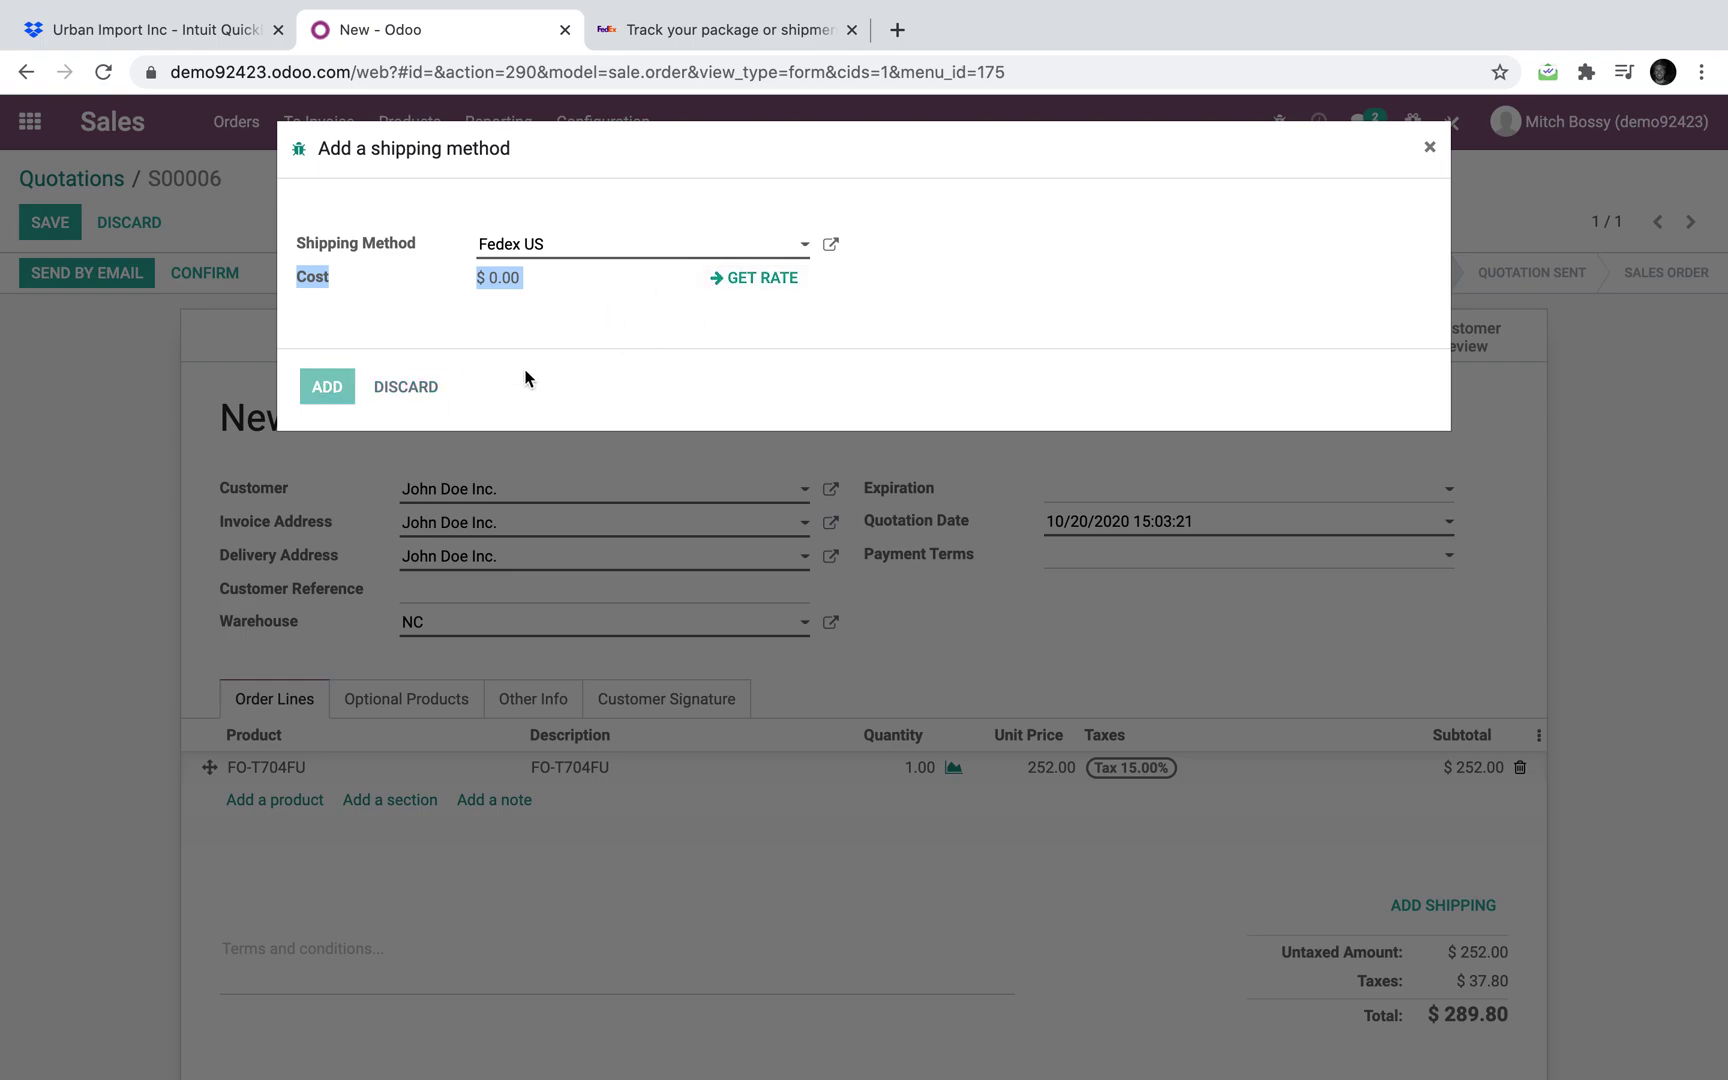
pyautogui.click(327, 386)
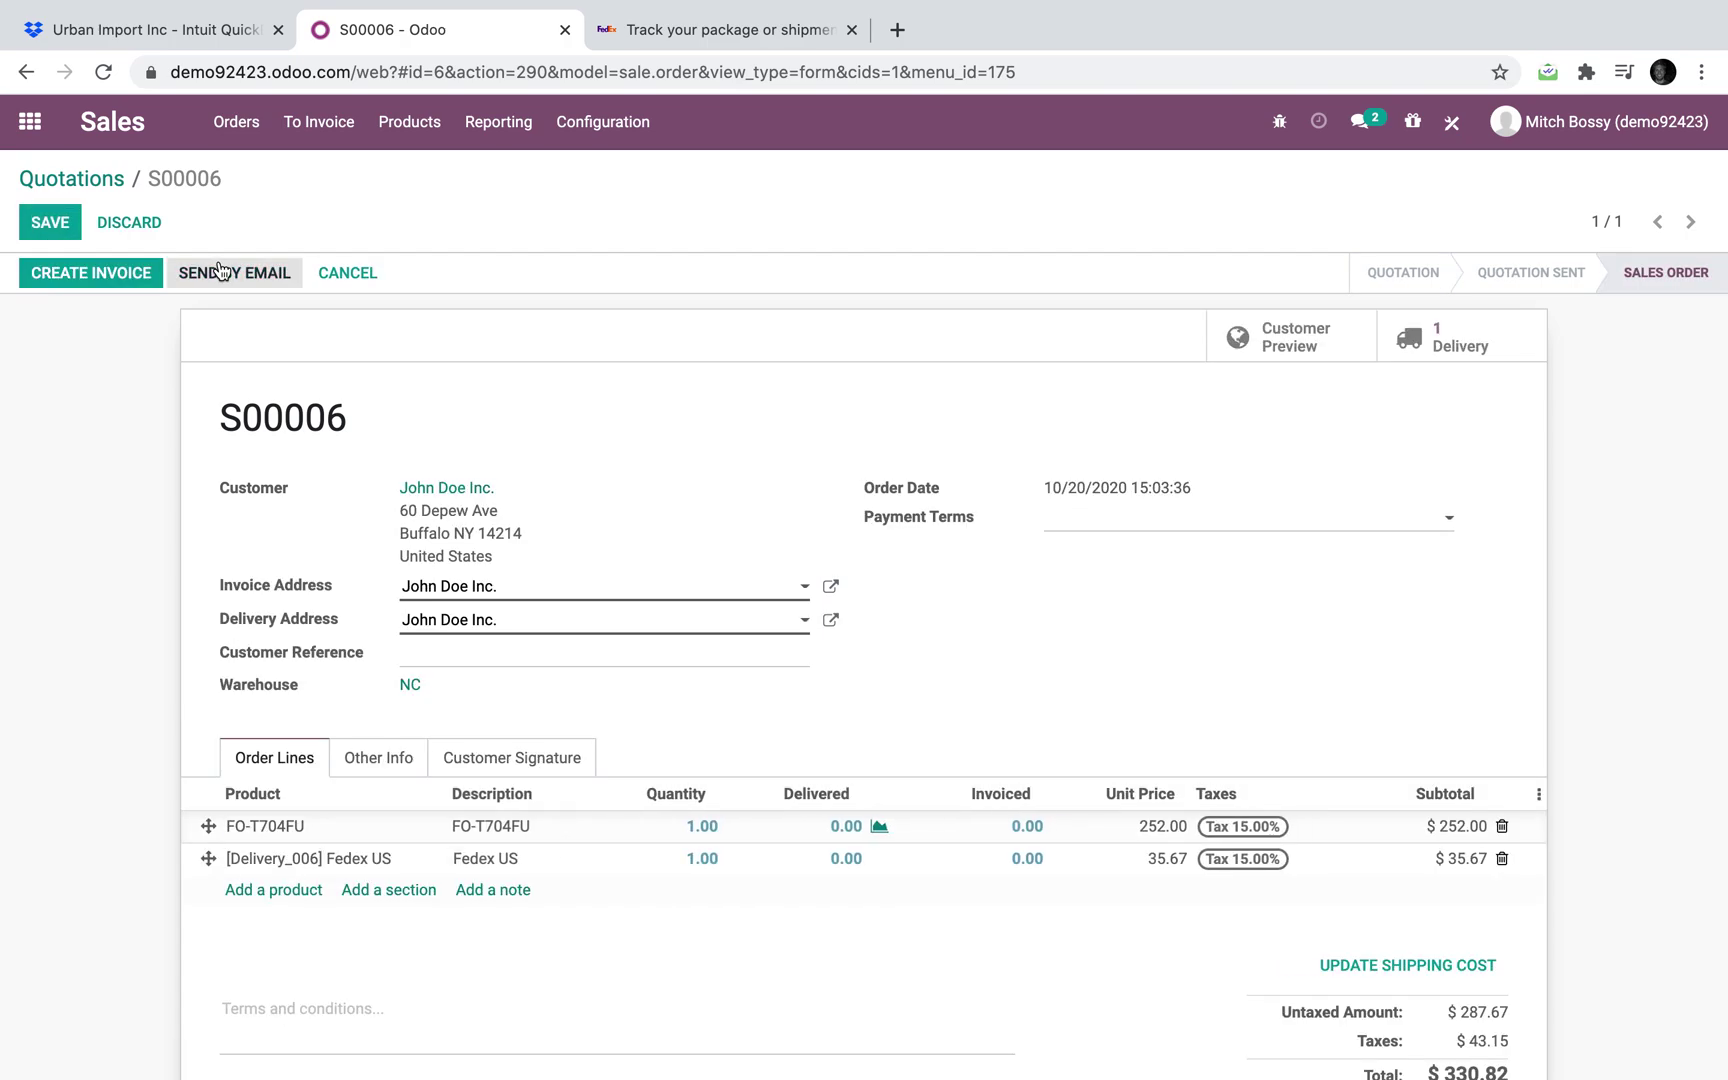
# Create the invoice for the second sales order and confirm it
pyautogui.click(88, 279)
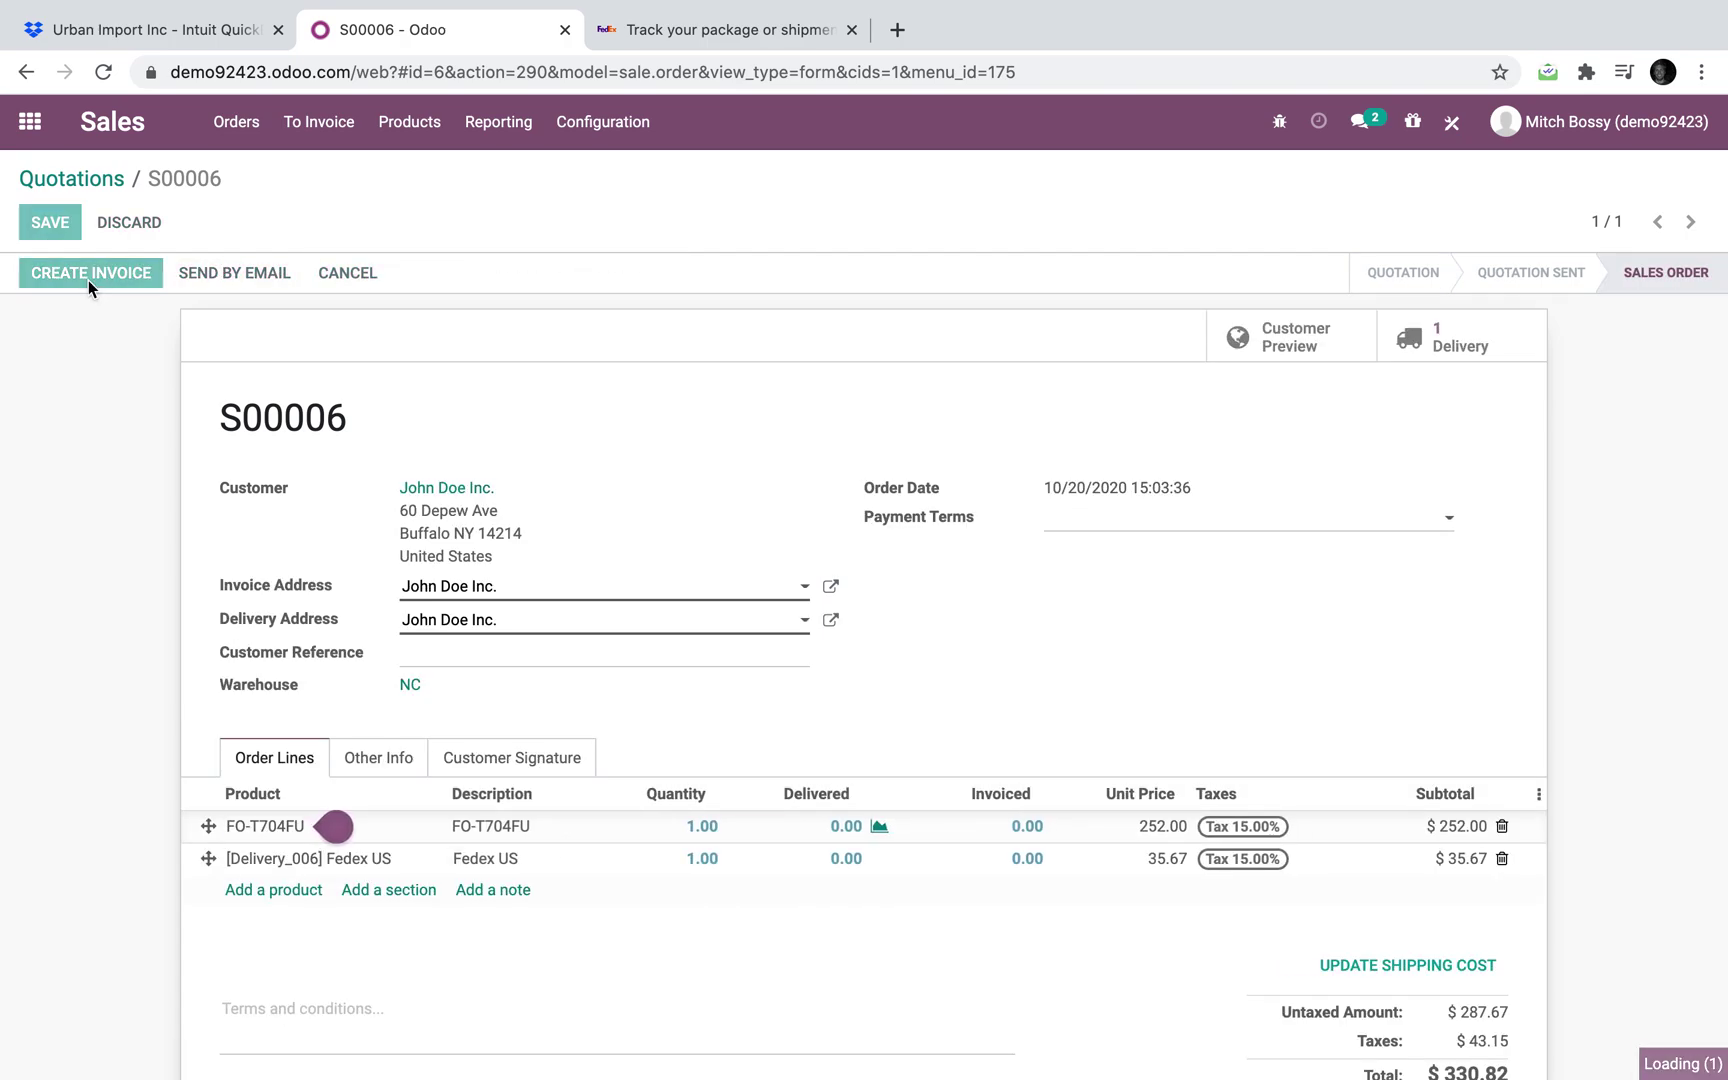
pyautogui.click(436, 443)
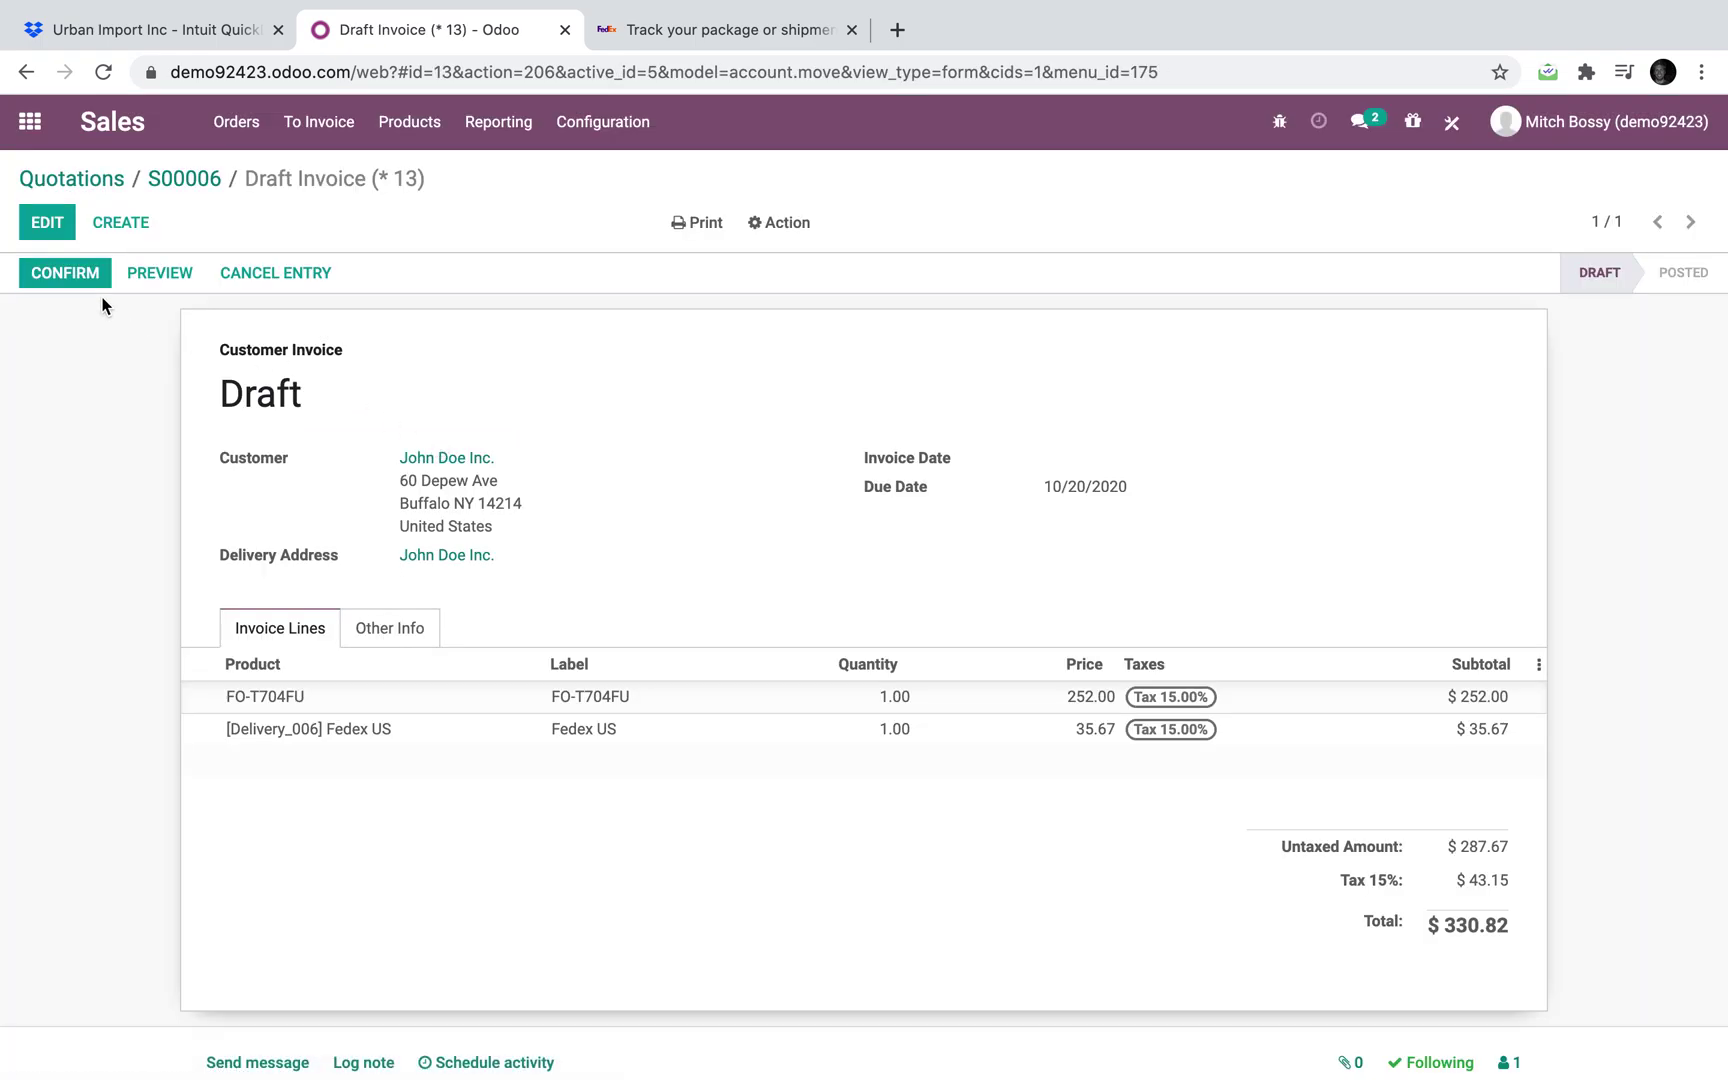
pyautogui.click(68, 278)
# Register the payment for the full amount of the second order's posted invoice and validate it
pyautogui.click(300, 278)
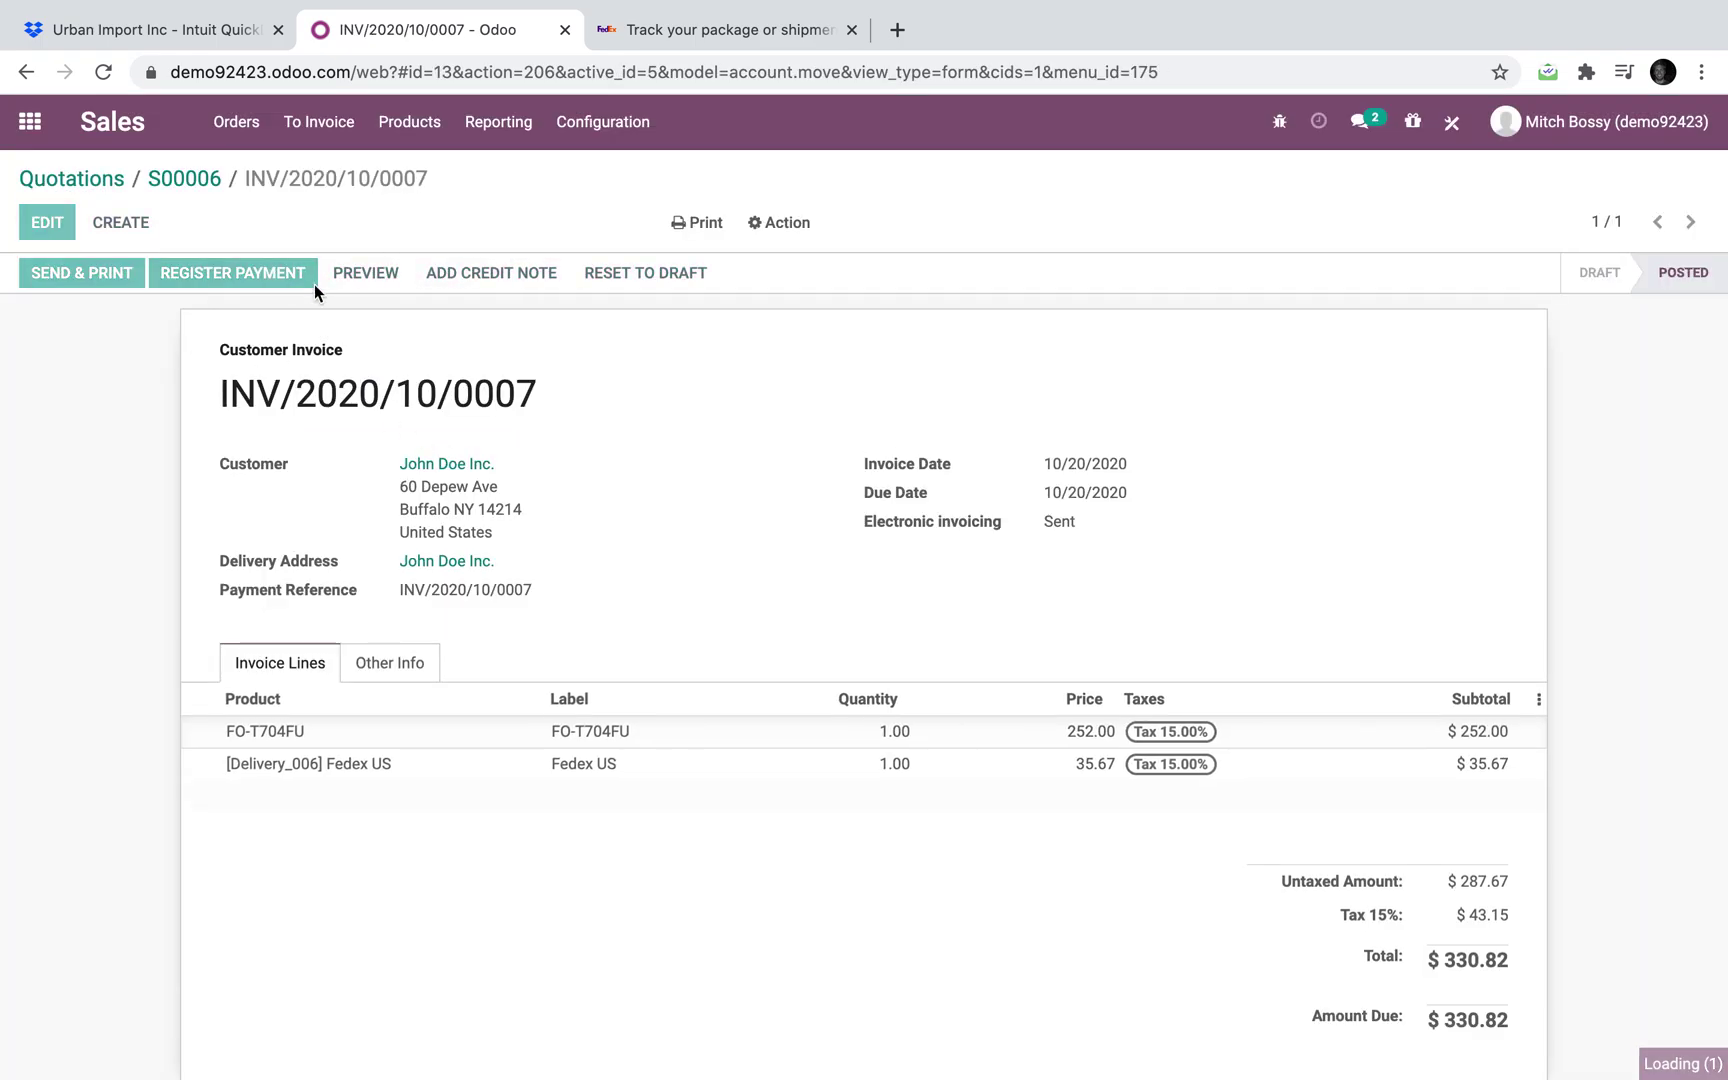
pyautogui.click(560, 244)
pyautogui.click(530, 283)
pyautogui.click(374, 420)
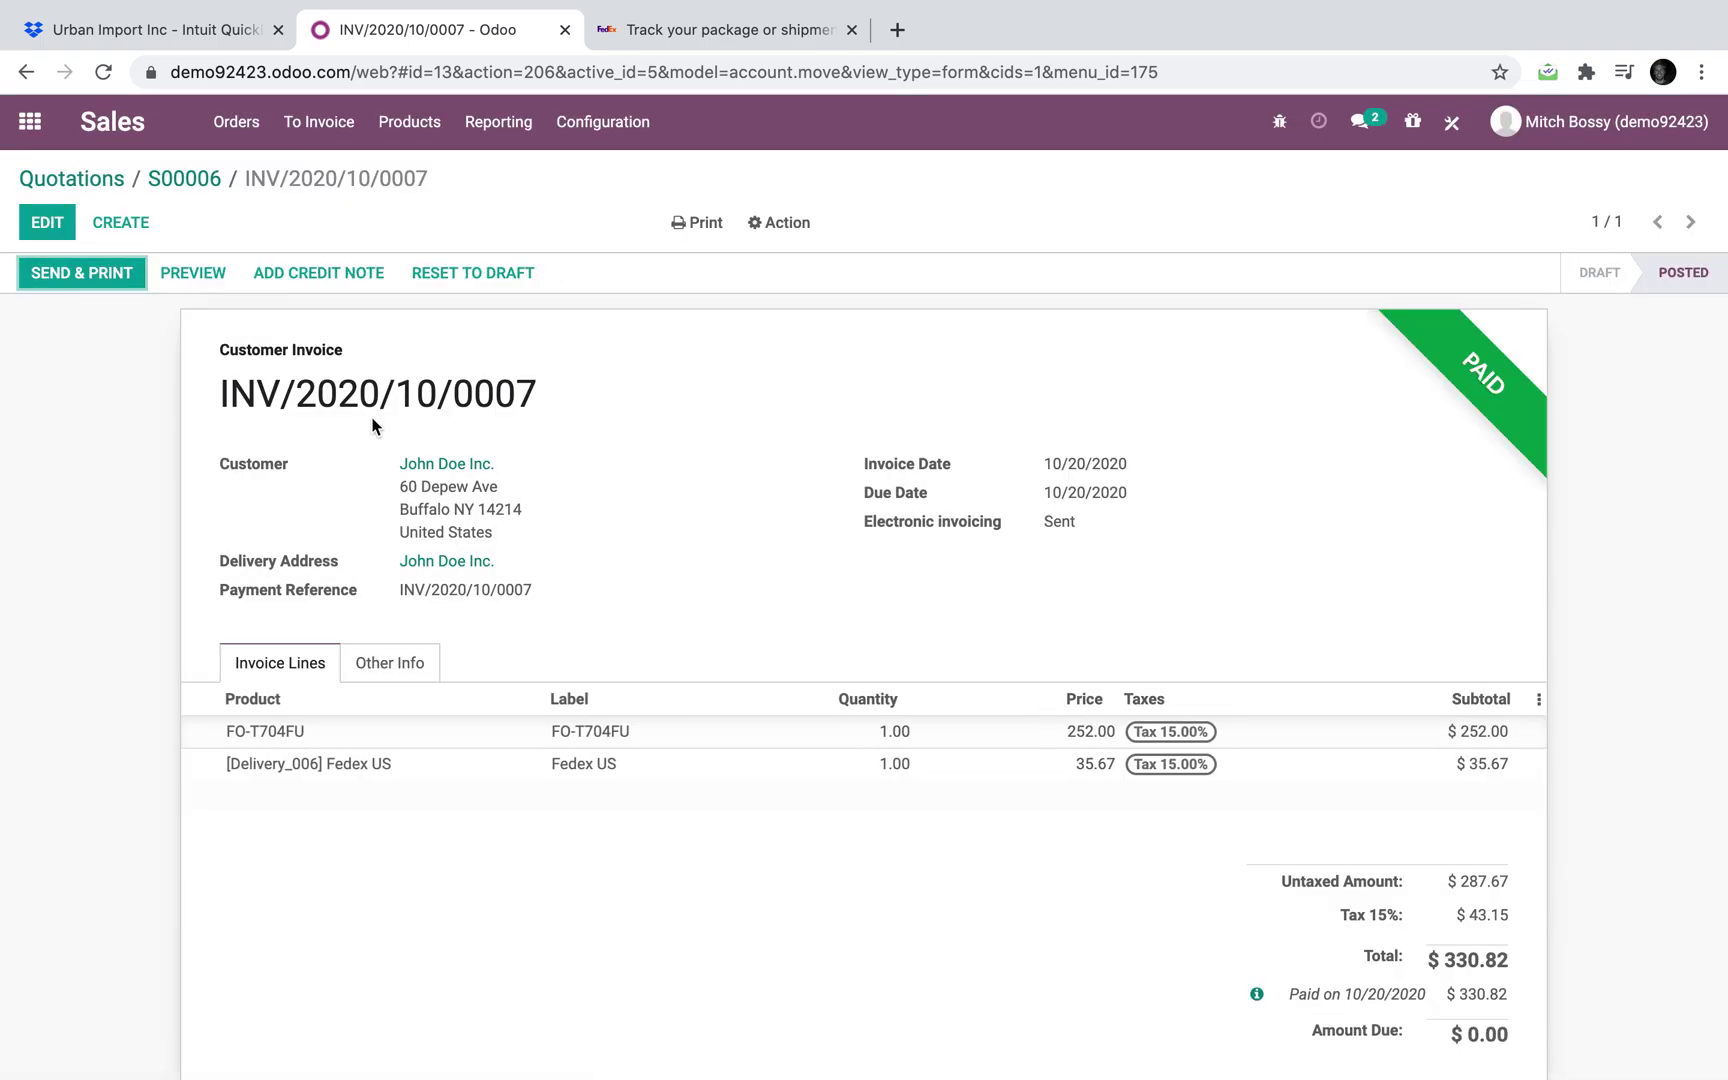
# Open the second sales order's delivery and validate it as an immediate transfer of all quantities
pyautogui.click(176, 178)
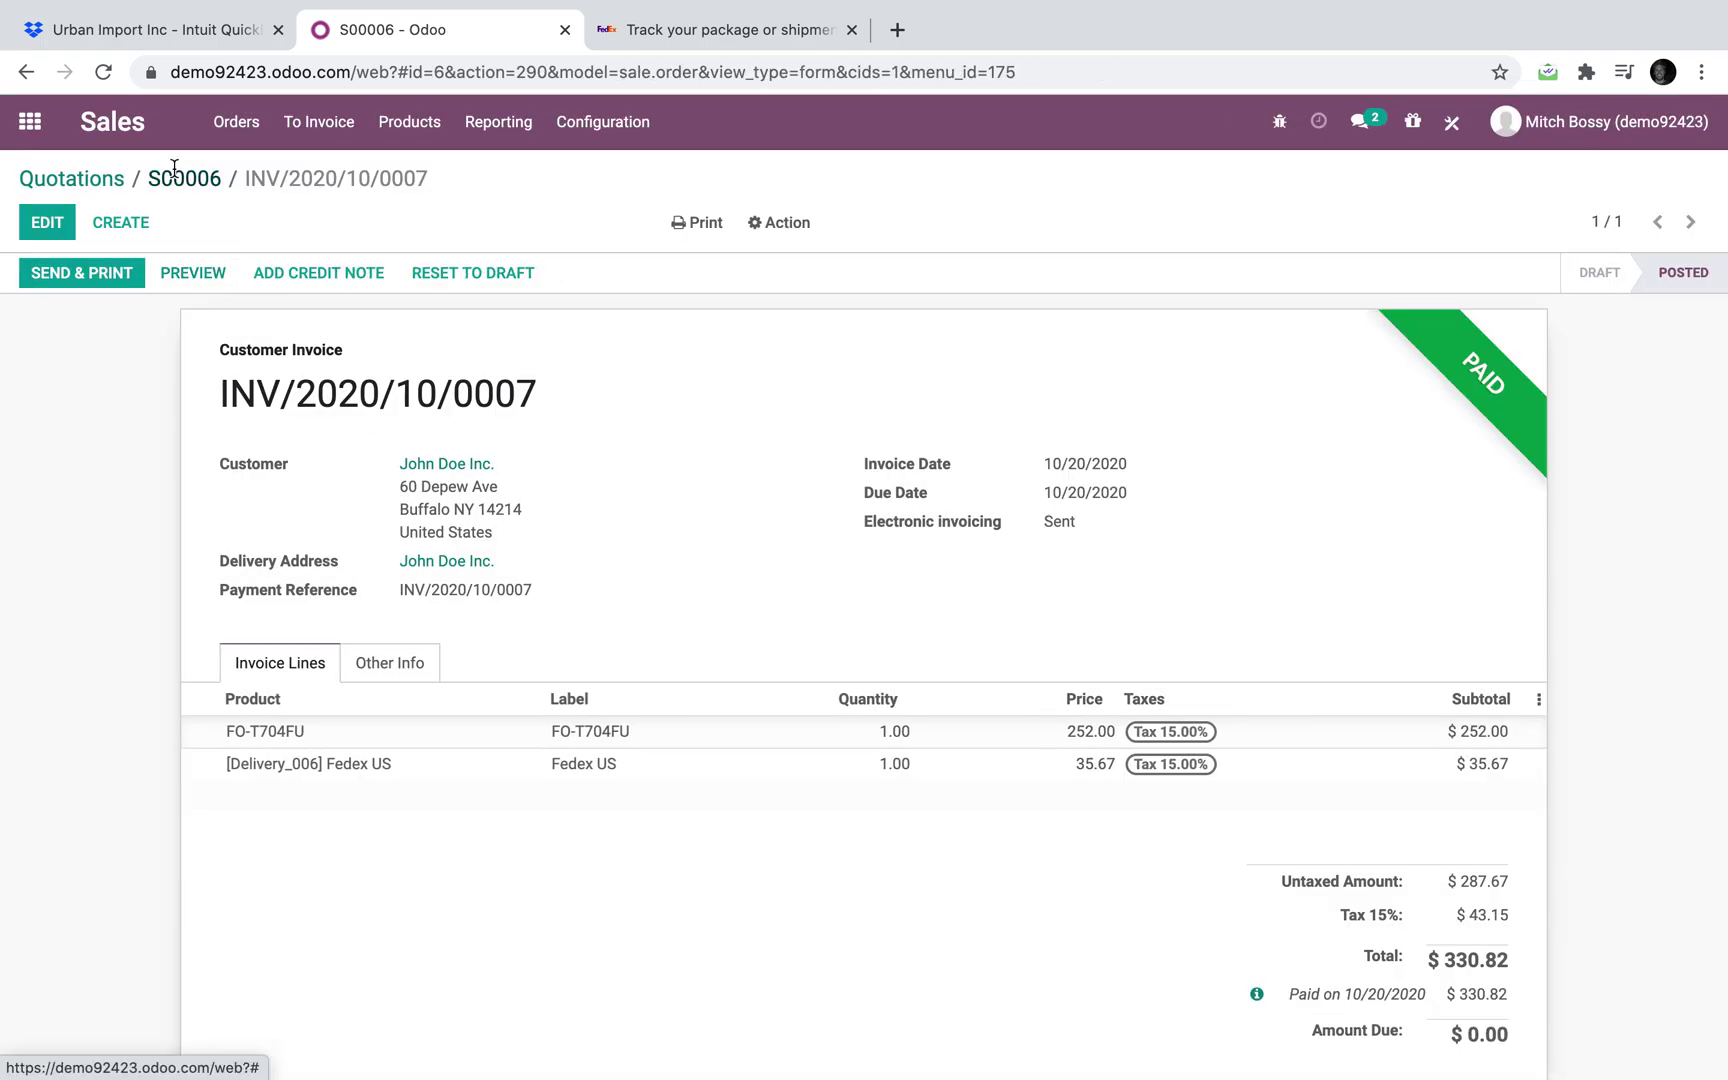
pyautogui.click(1215, 339)
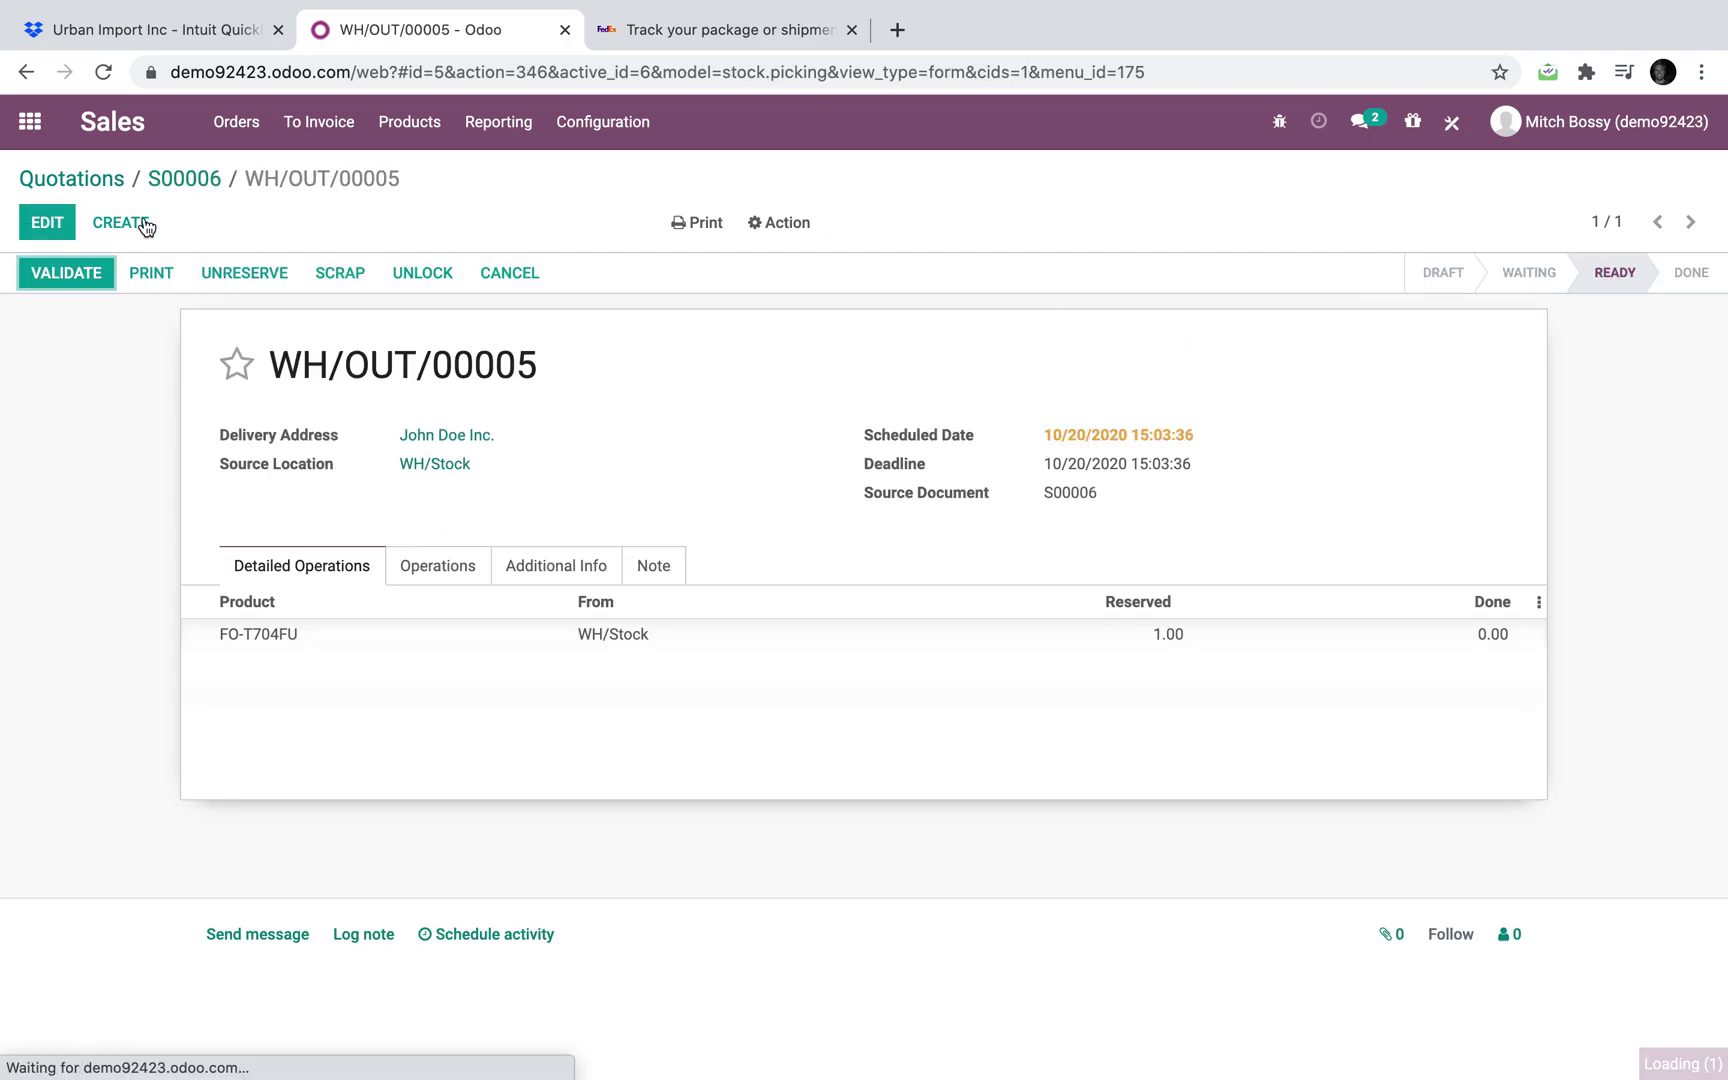
pyautogui.click(47, 273)
pyautogui.click(350, 338)
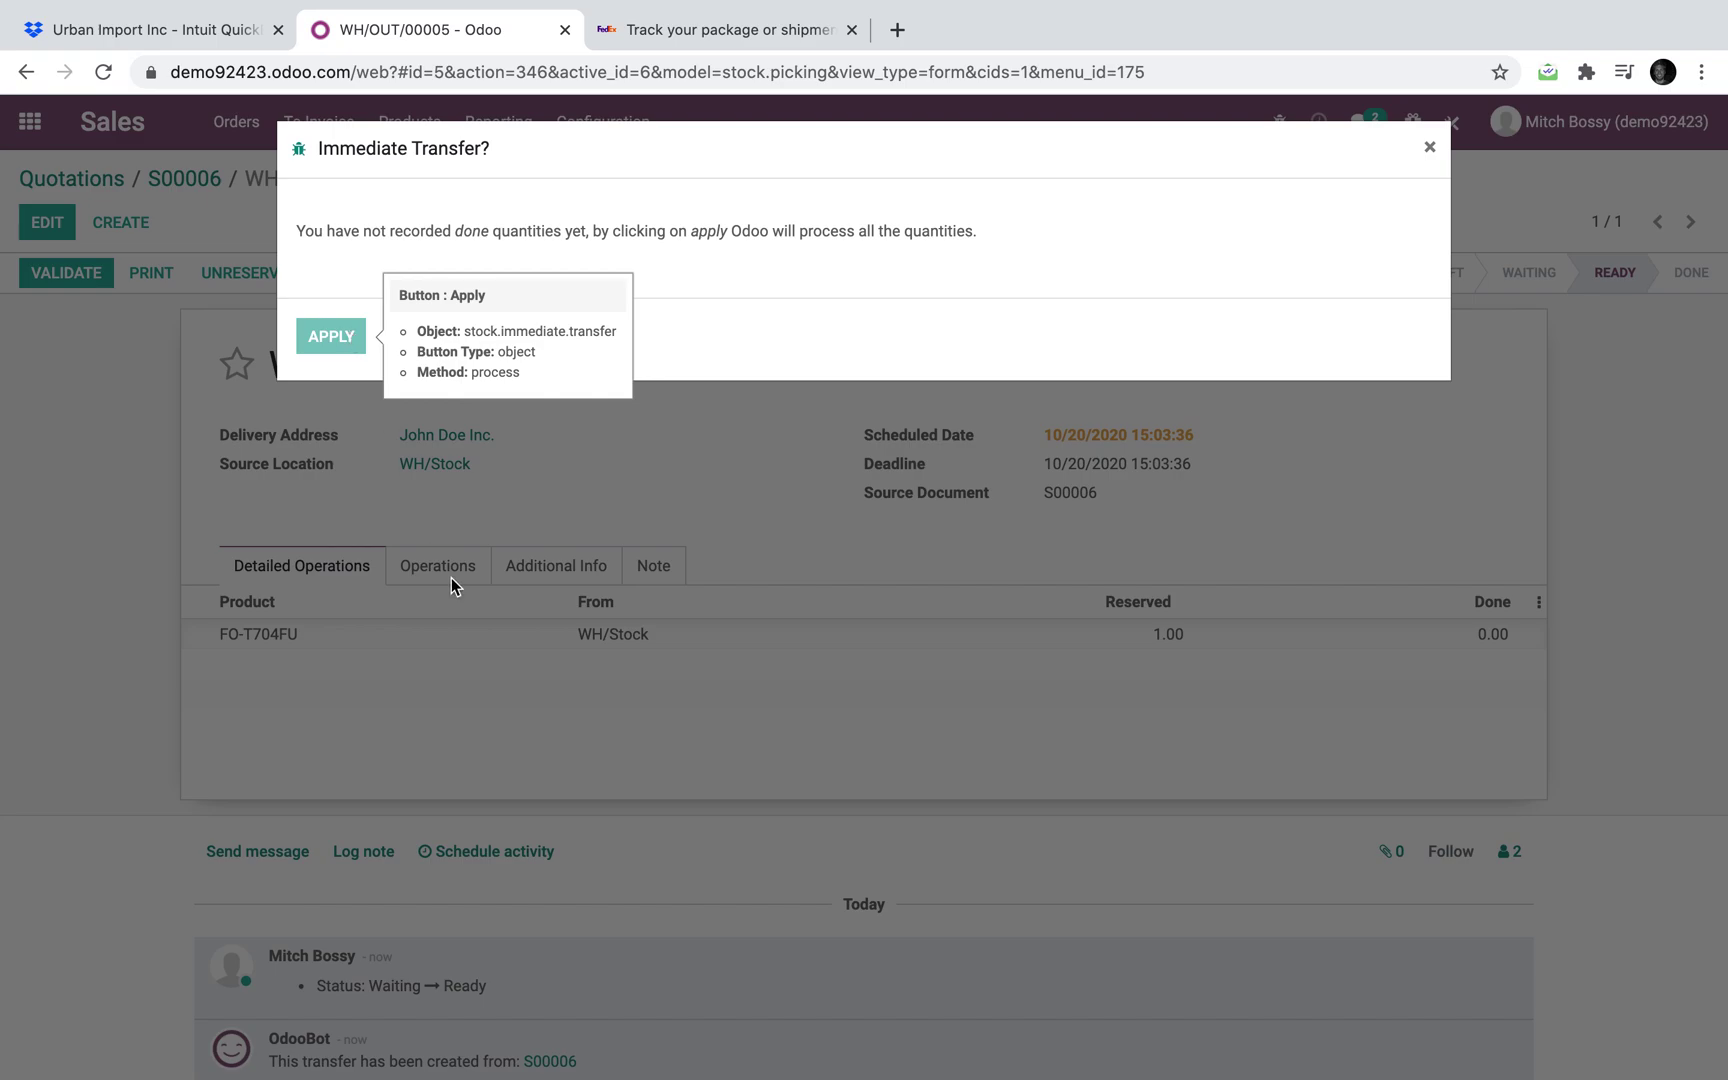
# View the delivery slip PDF attached to the completed delivery's shipping message, close it and return to the apps overview
pyautogui.scroll(-3, 490, 668)
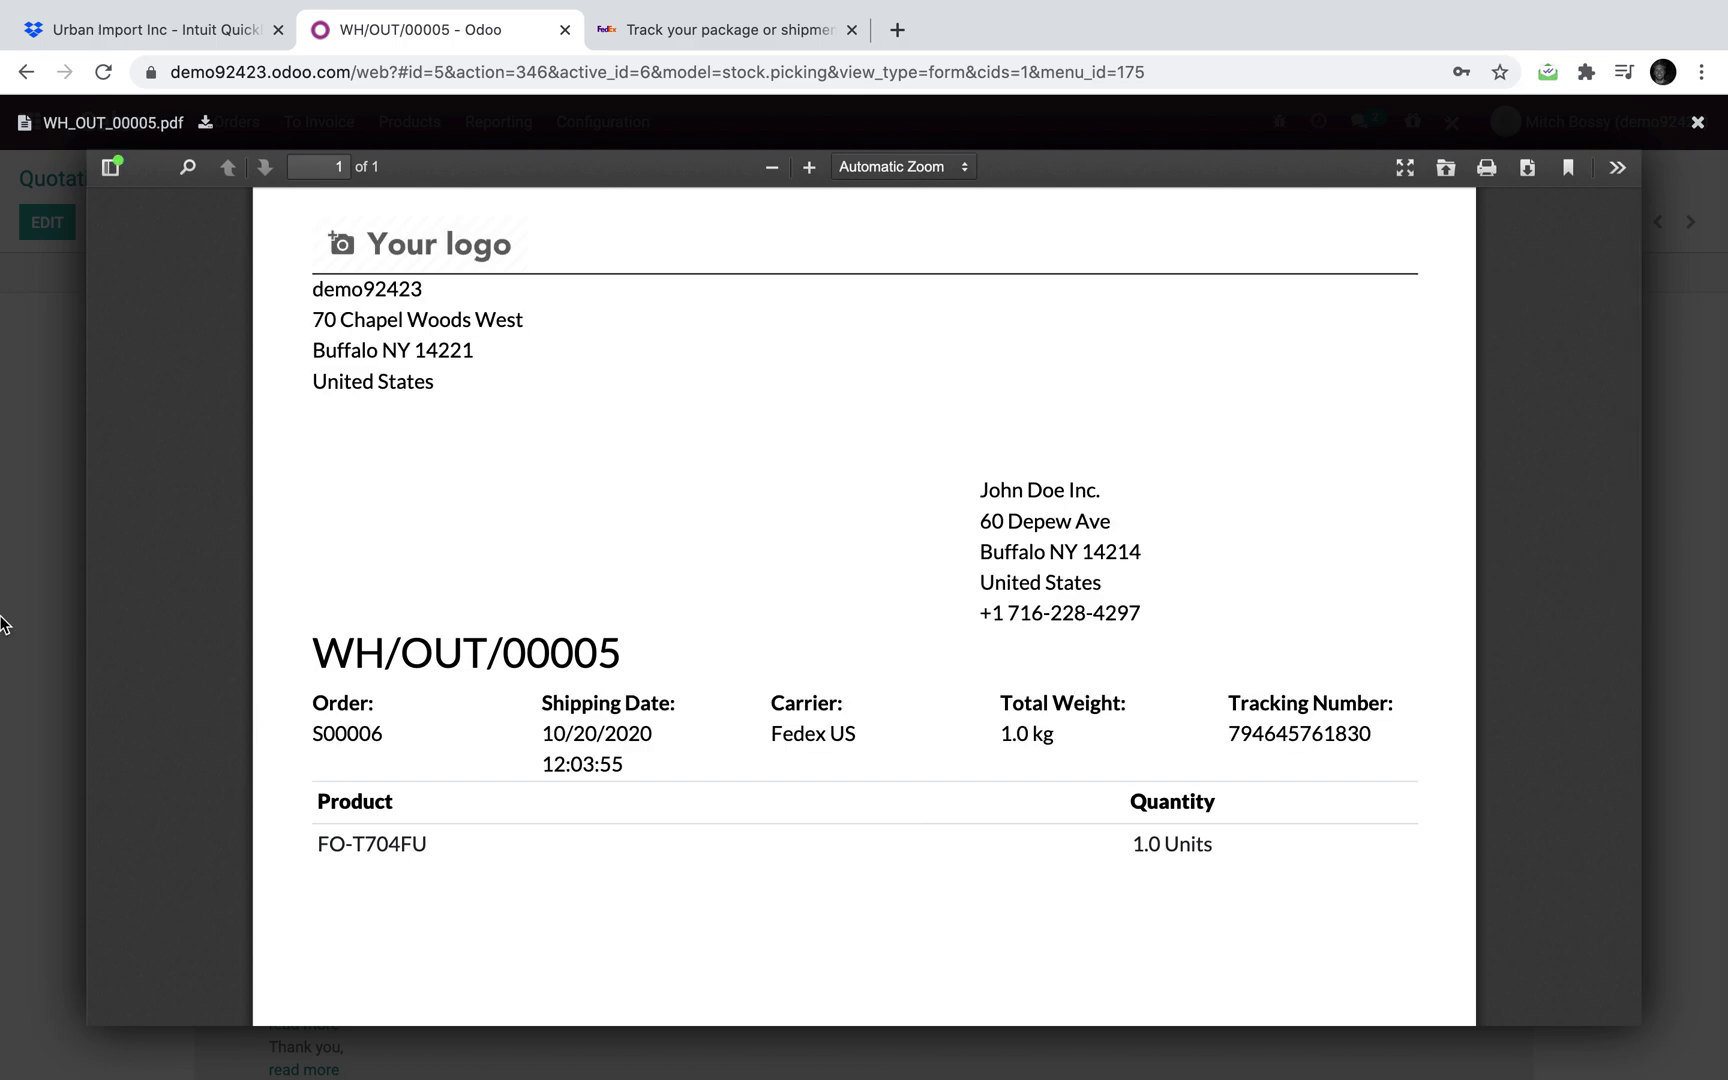
pyautogui.click(28, 628)
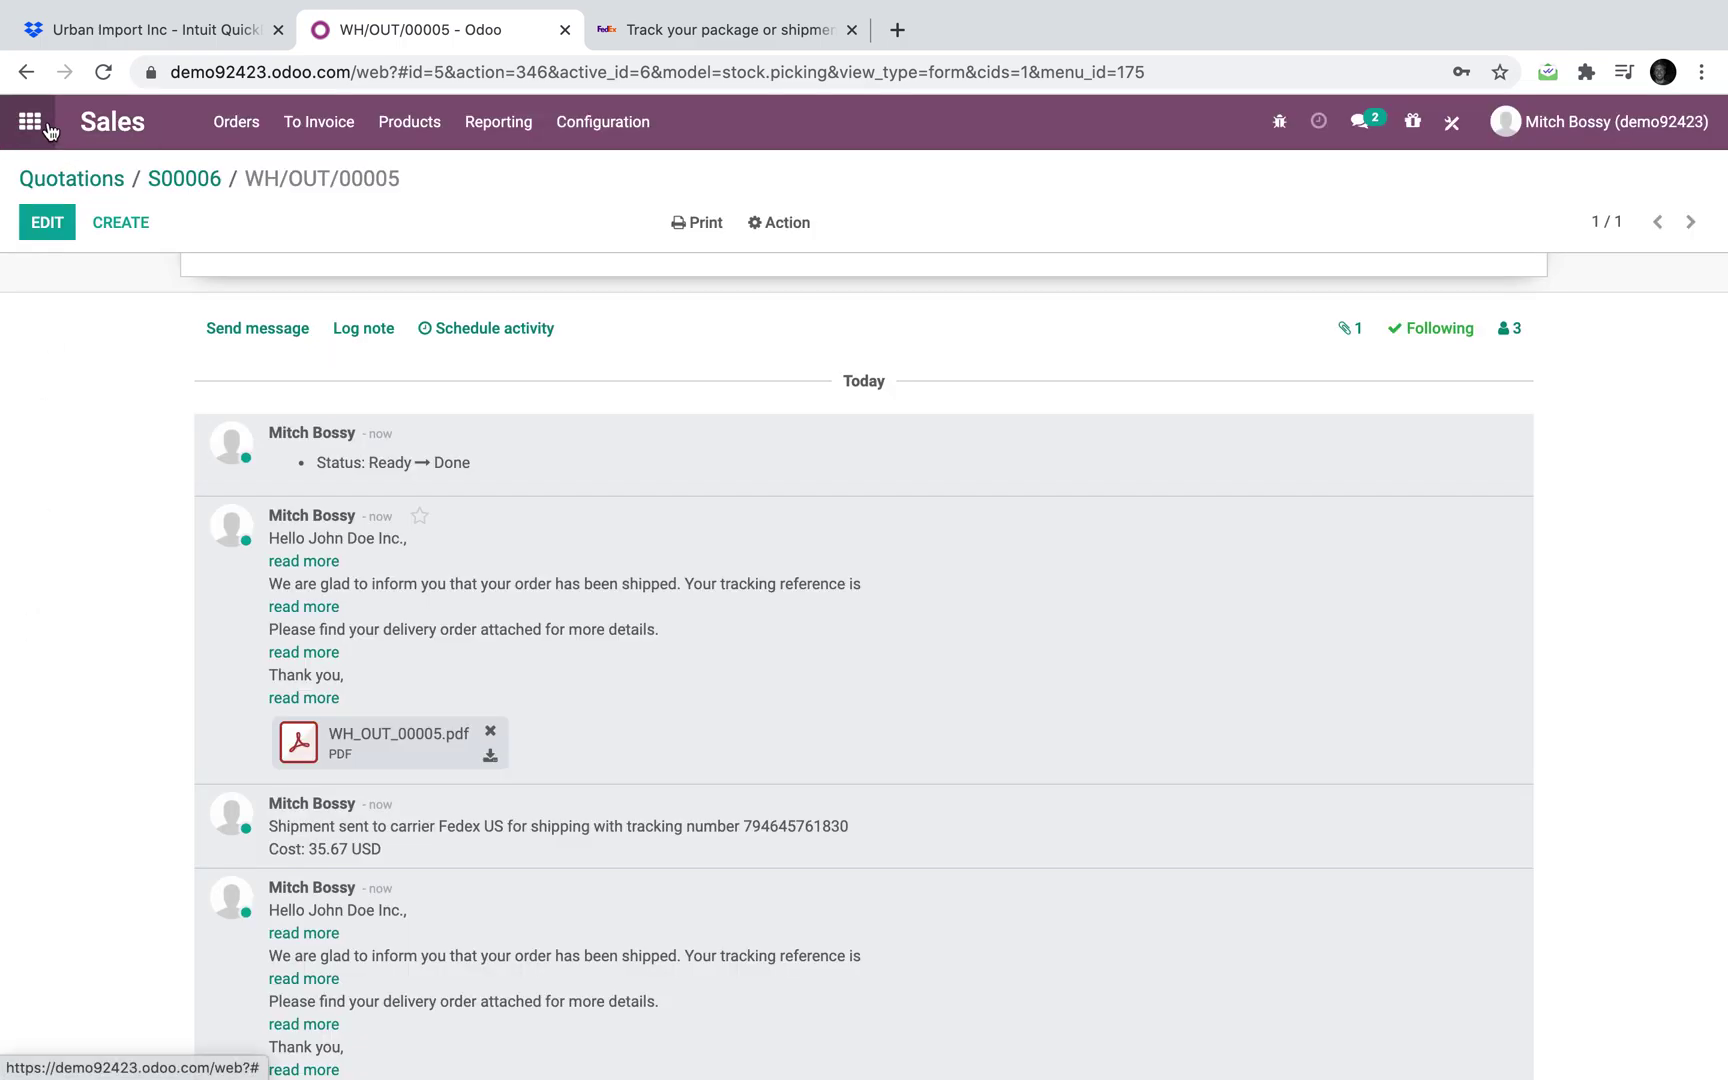
pyautogui.click(50, 130)
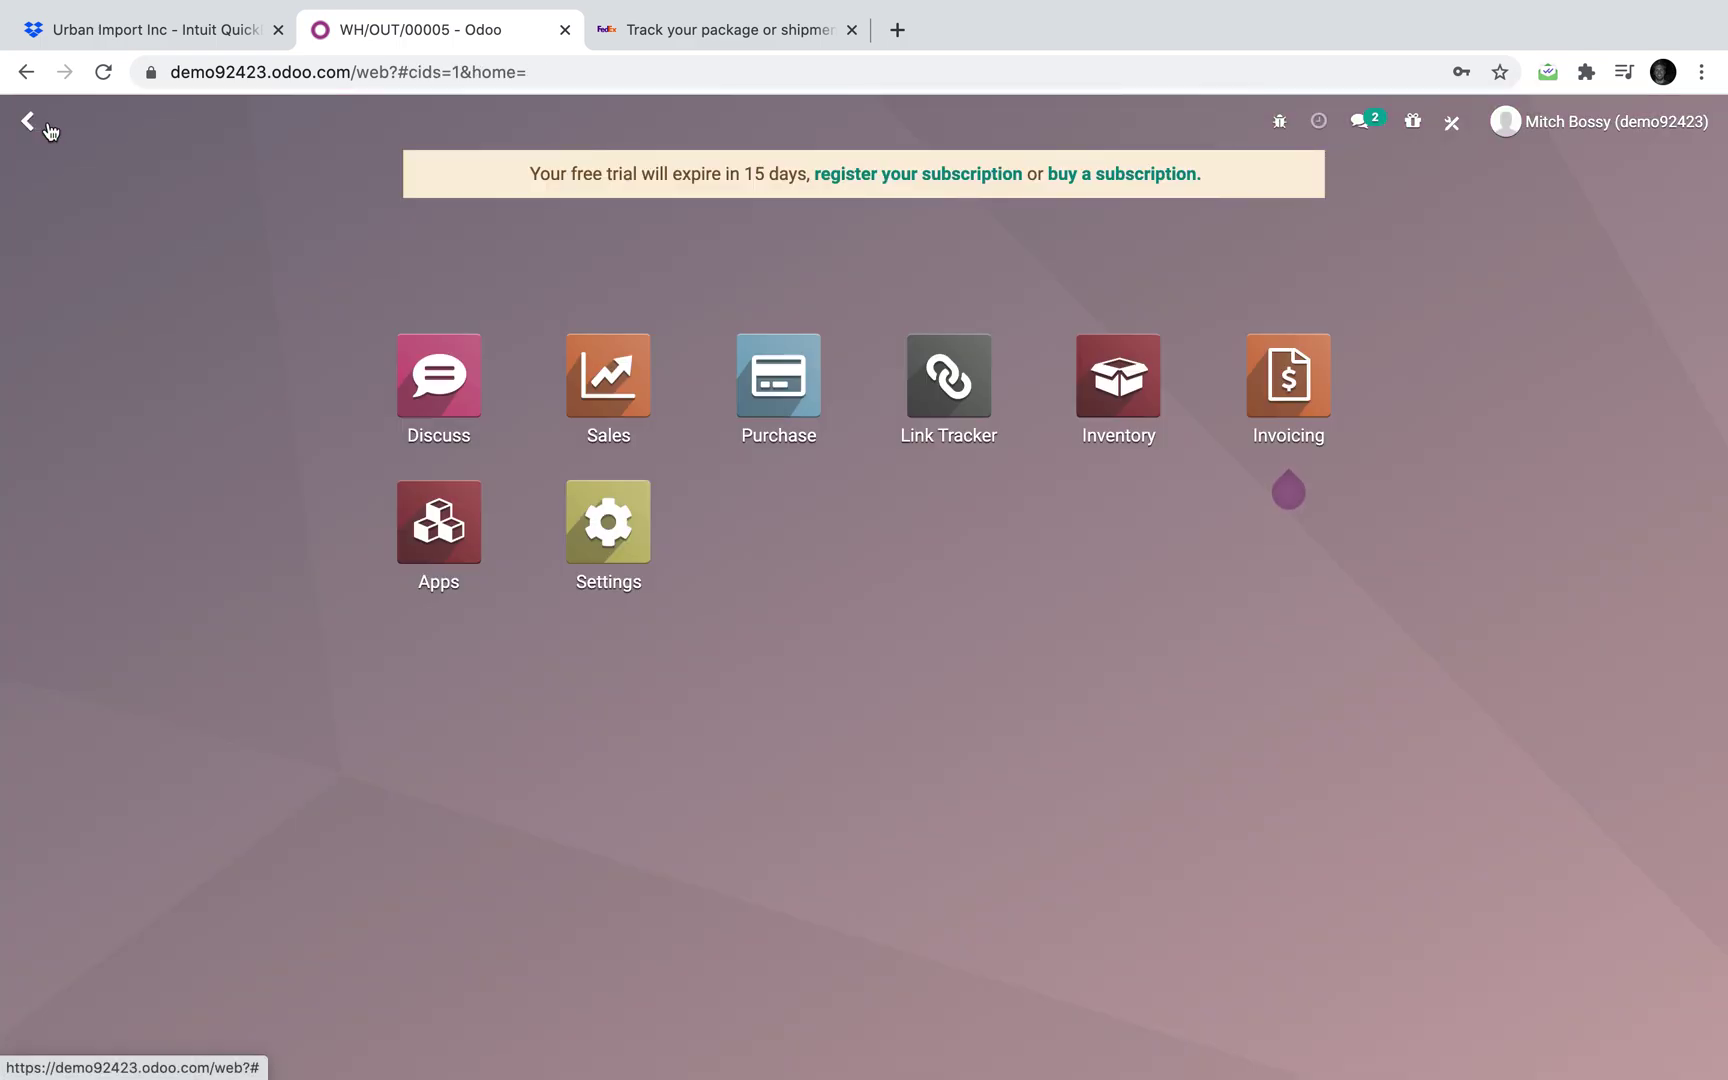